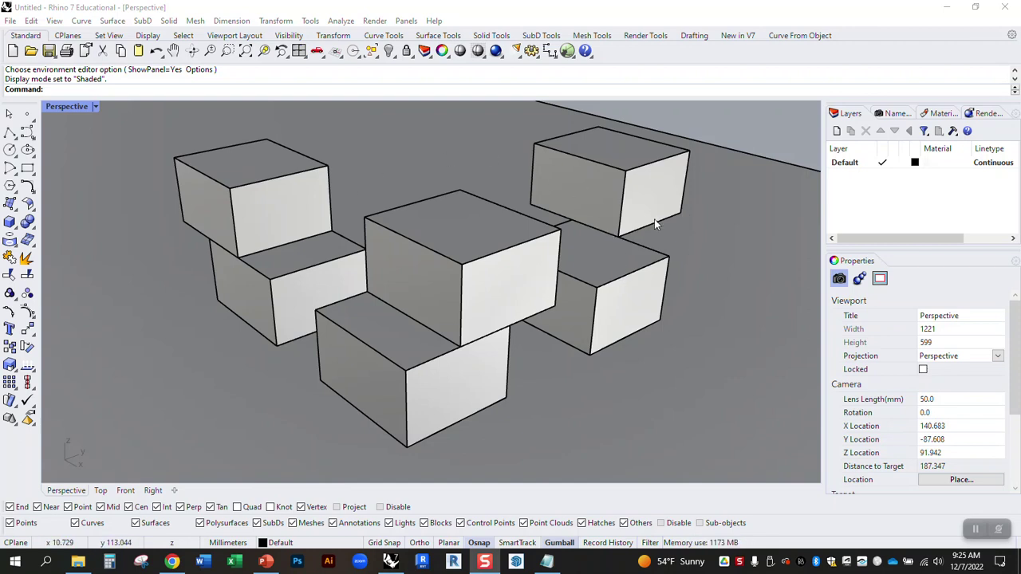
# Step: Shift the upper-right box slightly left so it overhangs the box beneath it
pyautogui.moveTo(492, 304); pyautogui.dragTo(577, 219, button='right')
pyautogui.click(591, 188)
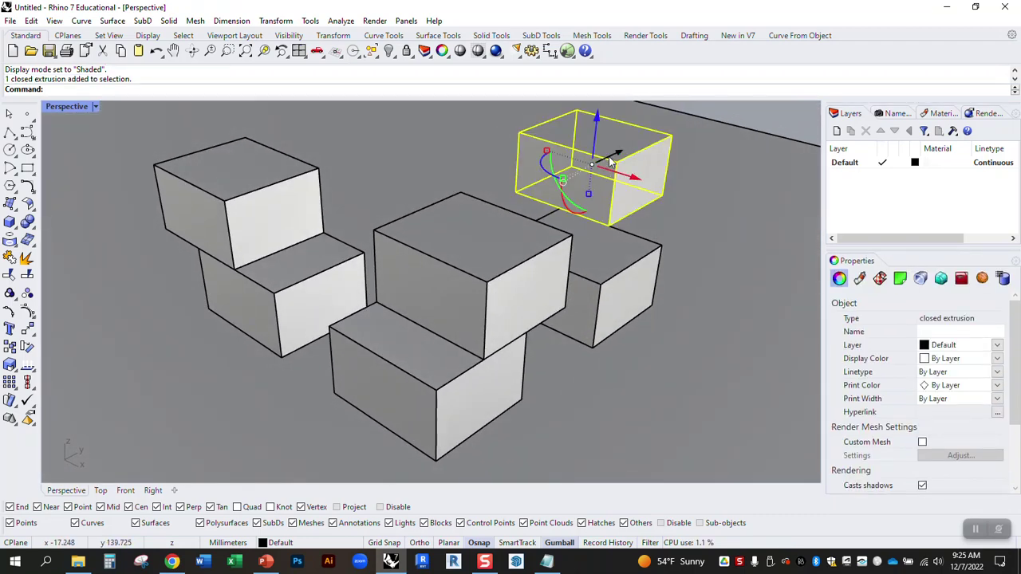
pyautogui.moveTo(590, 189); pyautogui.dragTo(563, 199)
pyautogui.click(691, 129)
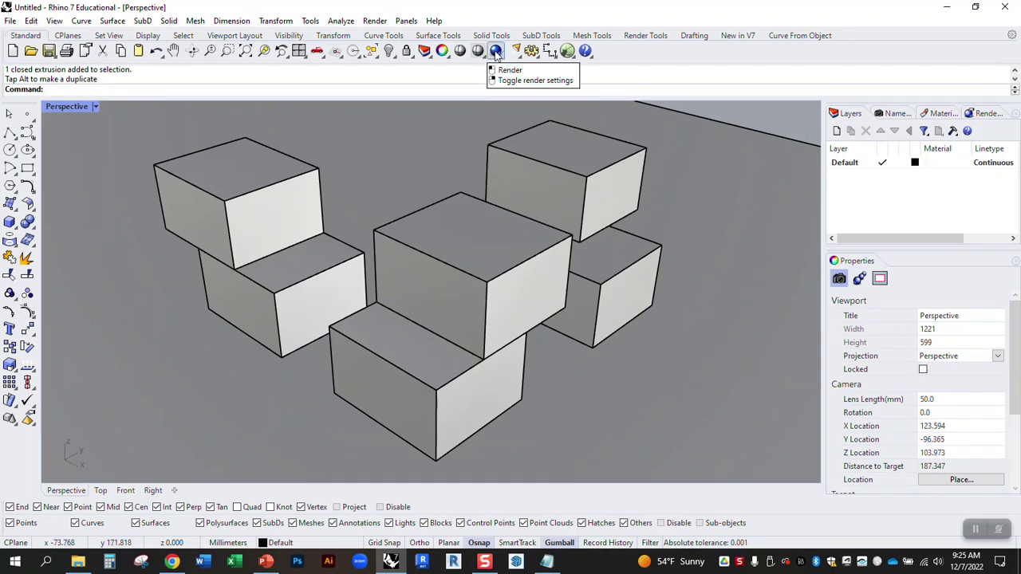
# Step: Orbit around the stacked boxes and bring up the Render Tools toolbar
pyautogui.moveTo(499, 112); pyautogui.dragTo(542, 174, button='right')
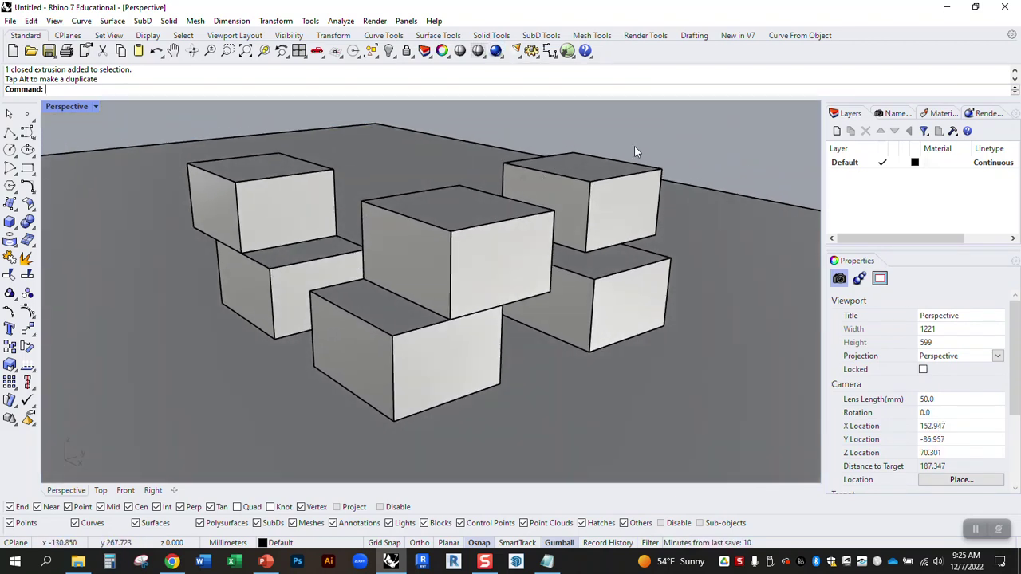
pyautogui.moveTo(513, 228); pyautogui.dragTo(512, 216, button='right')
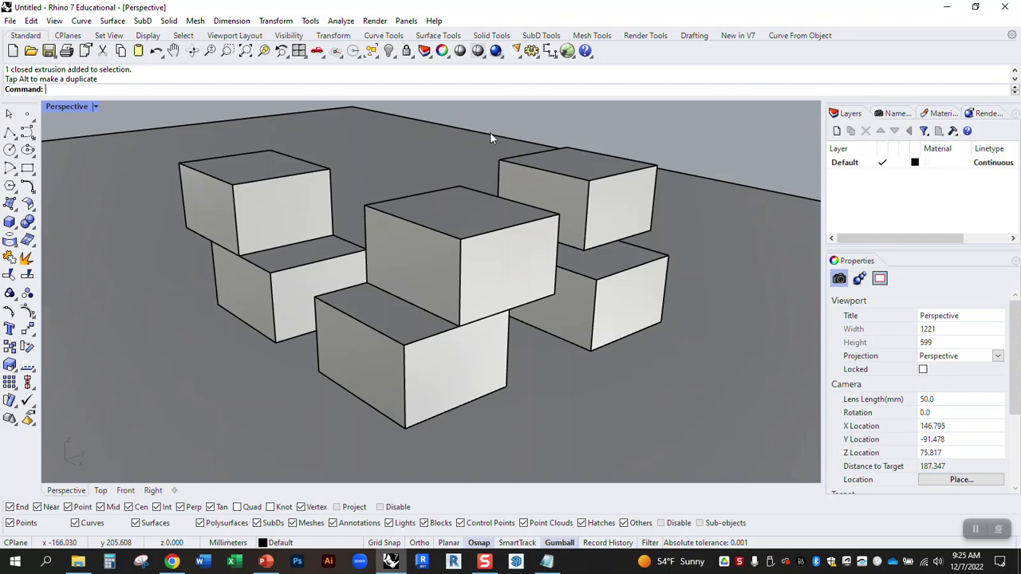
pyautogui.click(516, 57)
pyautogui.moveTo(720, 143)
pyautogui.mouseDown(button='right')
pyautogui.moveTo(703, 159)
pyautogui.moveTo(703, 148)
pyautogui.mouseUp(button='right')
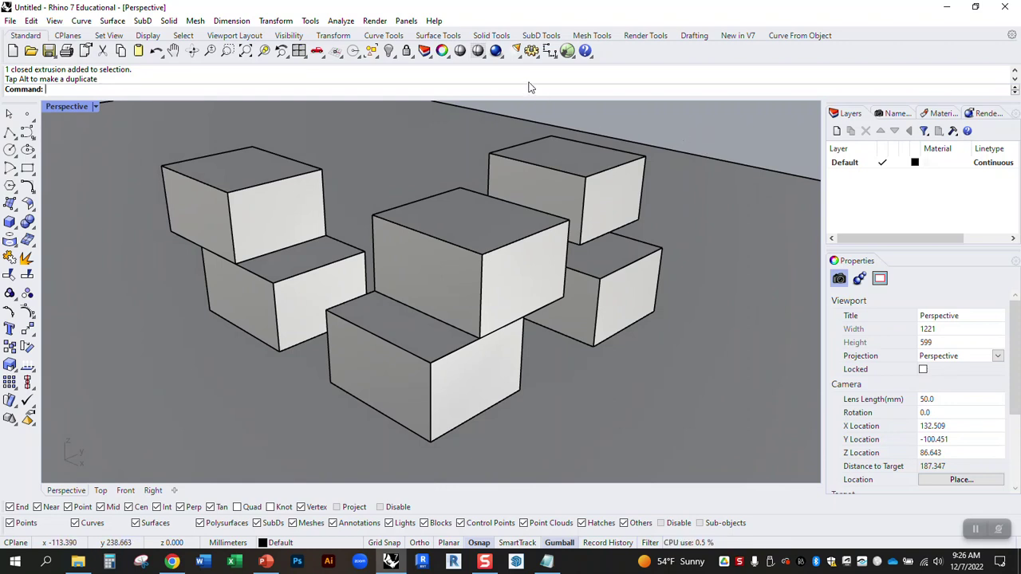
pyautogui.click(643, 36)
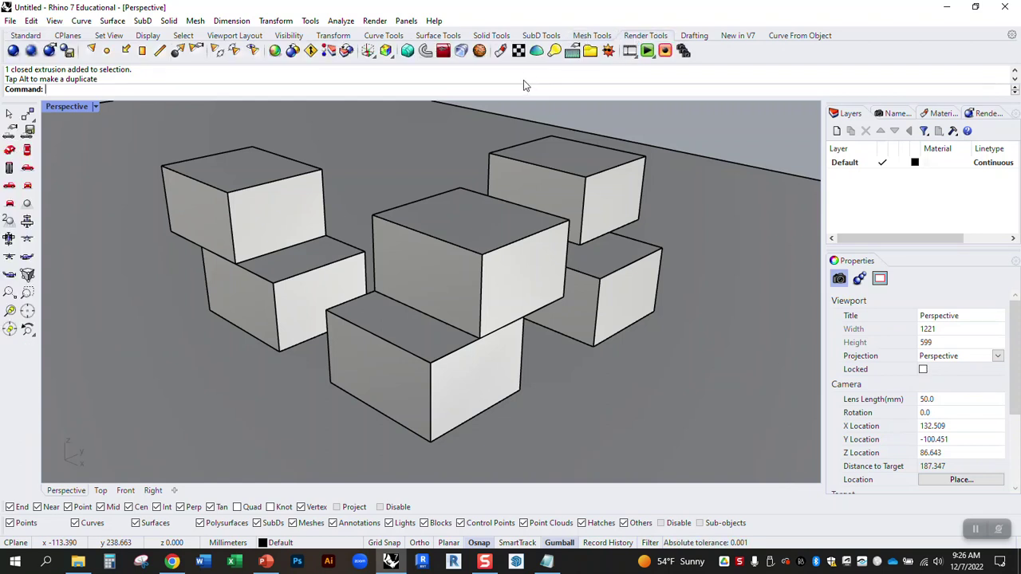
# Step: Switch the Perspective viewport to Rendered display mode
pyautogui.moveTo(565, 148); pyautogui.dragTo(549, 164, button='right')
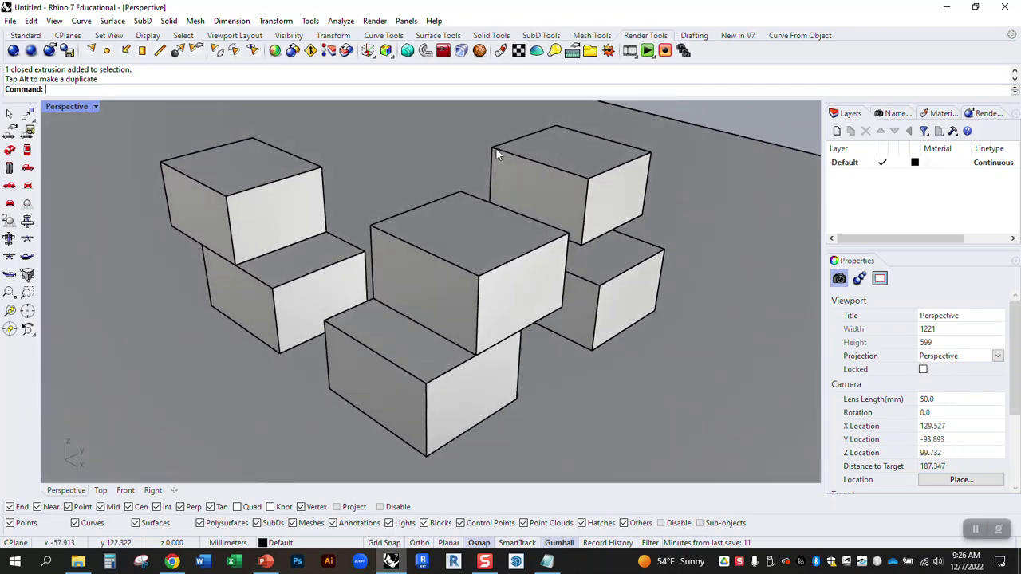
pyautogui.click(62, 106)
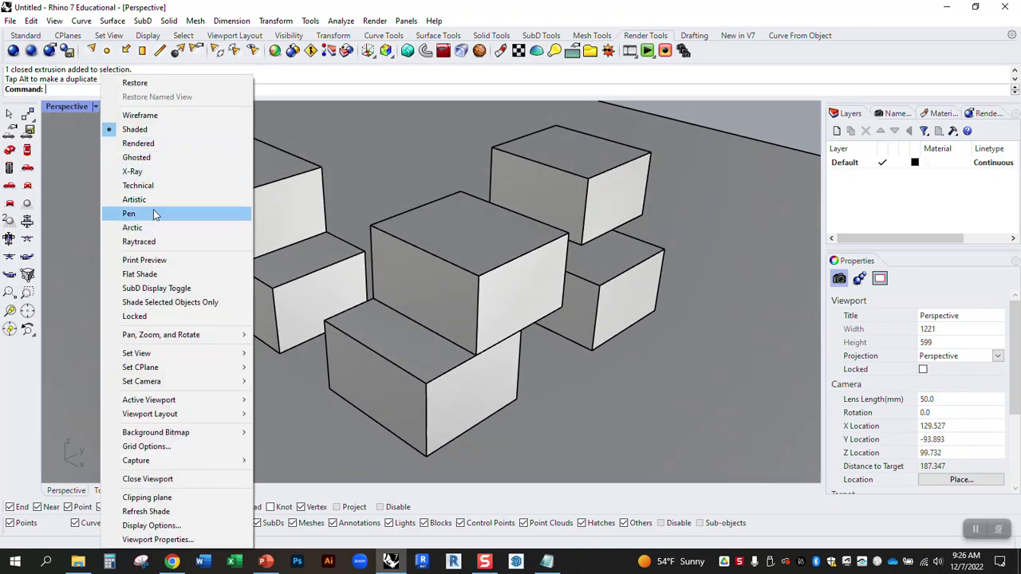
pyautogui.click(141, 143)
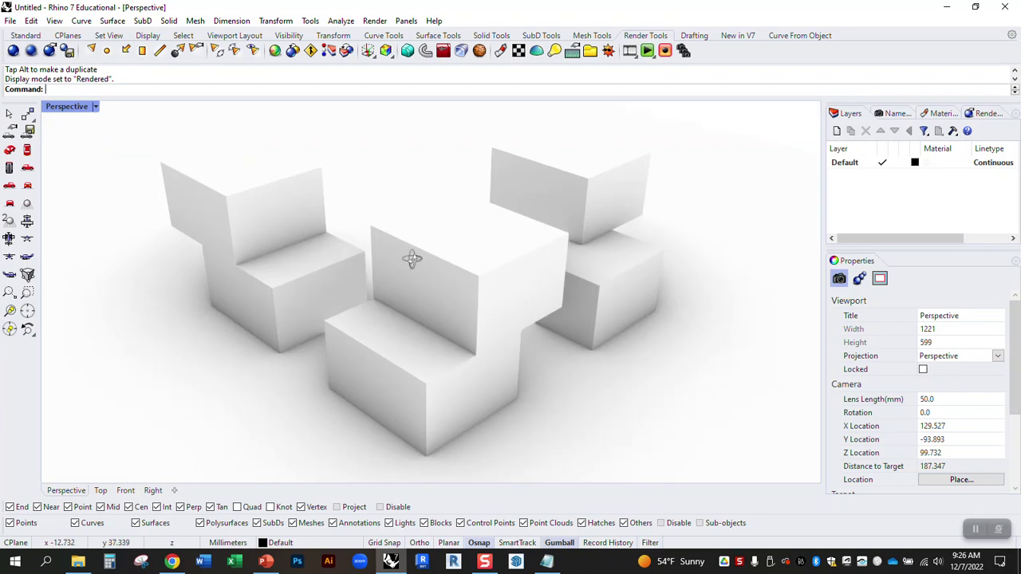
# Step: Orbit and zoom around the six rendered boxes to inspect their soft shadows
pyautogui.moveTo(412, 258); pyautogui.dragTo(338, 266, button='right')
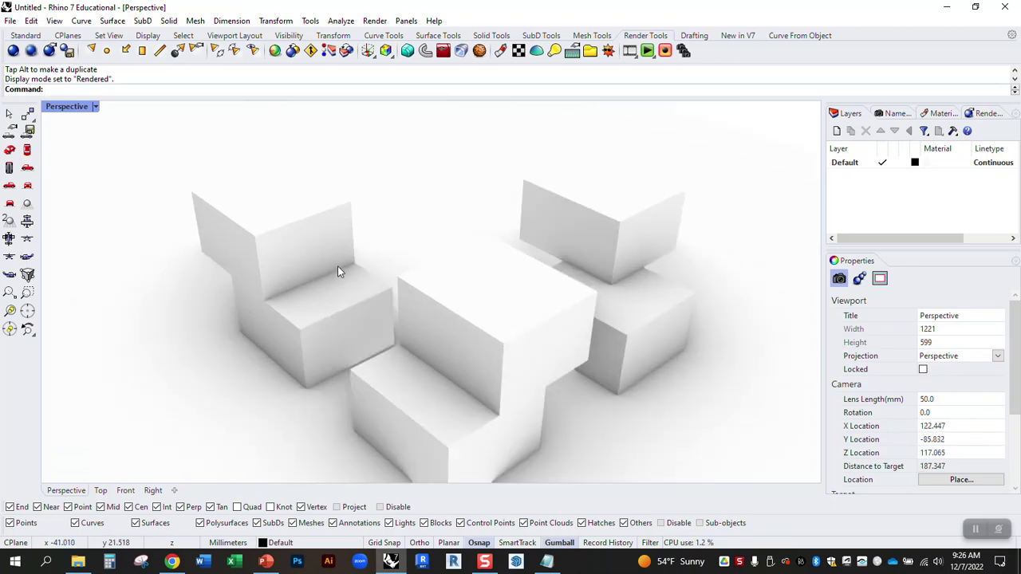
pyautogui.scroll(5, 277, 297)
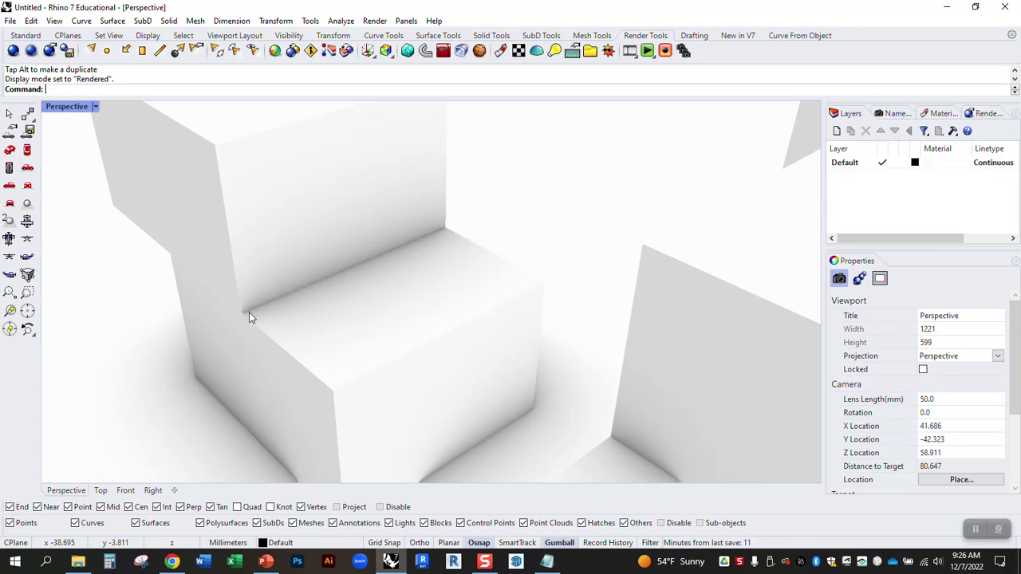
pyautogui.scroll(5, 249, 312)
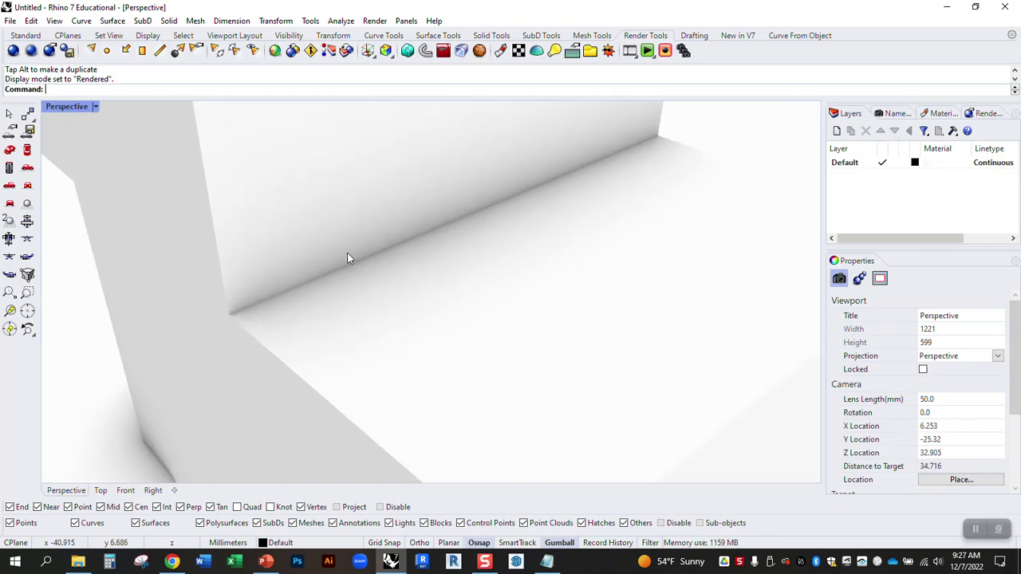
pyautogui.scroll(-6, 244, 283)
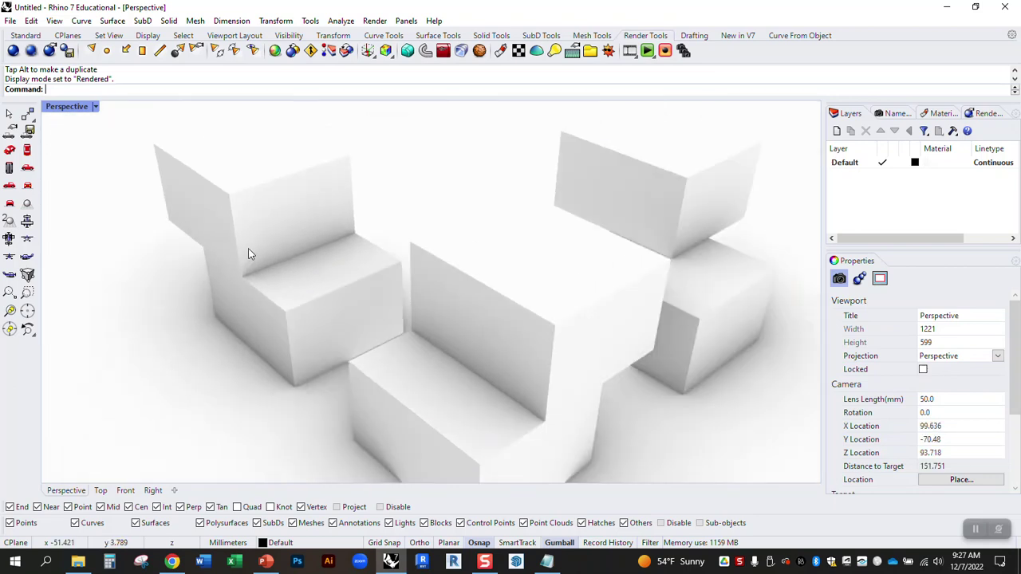
pyautogui.moveTo(248, 248); pyautogui.dragTo(298, 387, button='right')
pyautogui.scroll(4, 239, 372)
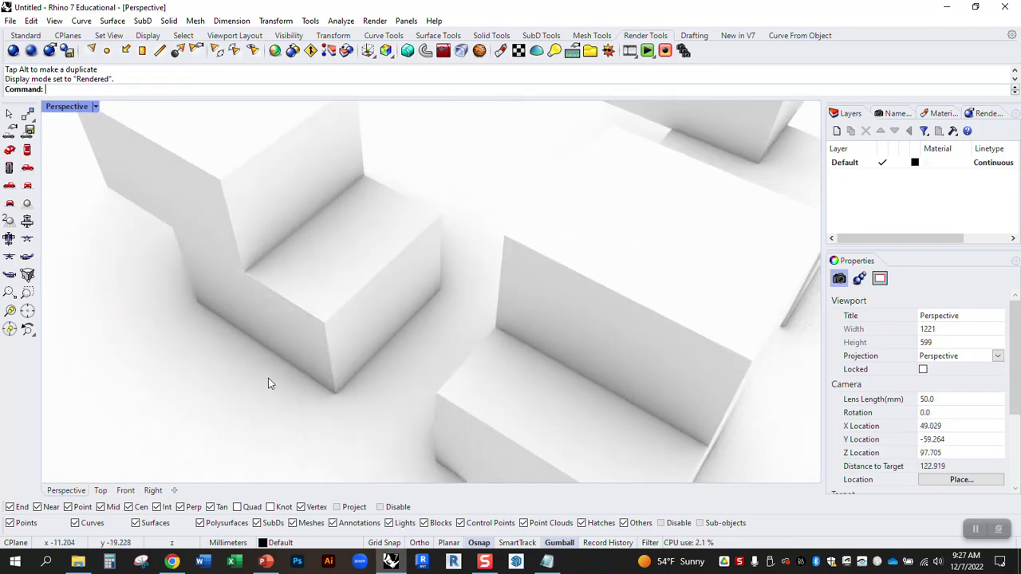
pyautogui.moveTo(336, 185); pyautogui.dragTo(385, 188, button='right')
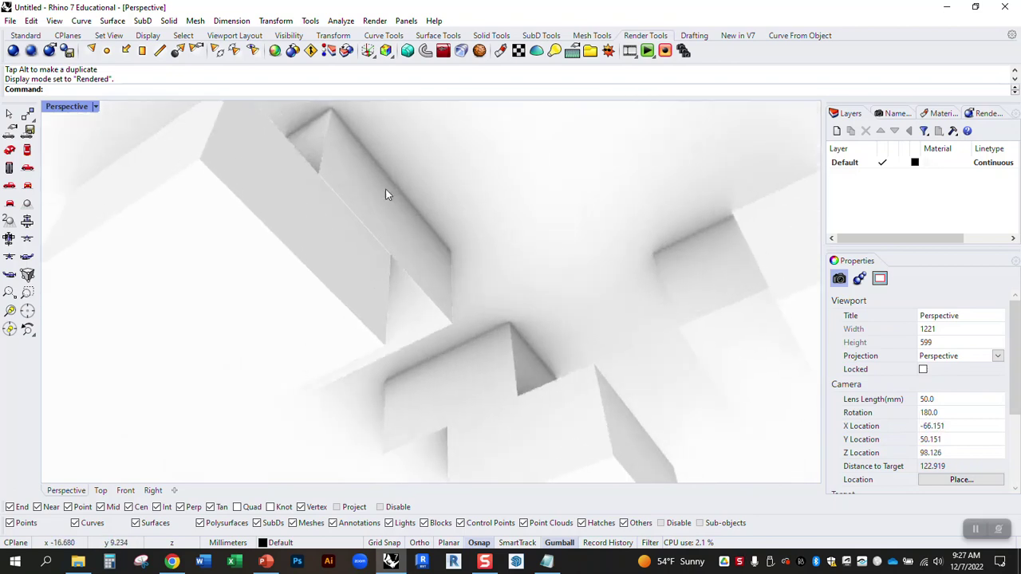
pyautogui.moveTo(378, 349); pyautogui.dragTo(425, 220, button='right')
pyautogui.scroll(-4, 291, 321)
pyautogui.scroll(2, 439, 240)
pyautogui.moveTo(456, 258); pyautogui.dragTo(654, 170, button='right')
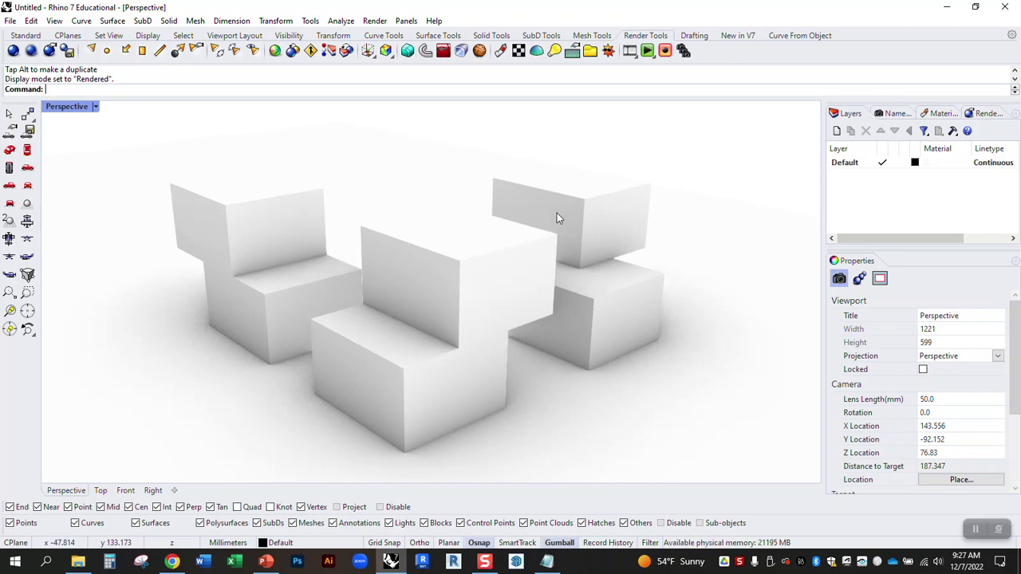
# Step: Turn the sun on in the Sun settings and enable Manual control of its position
pyautogui.click(537, 61)
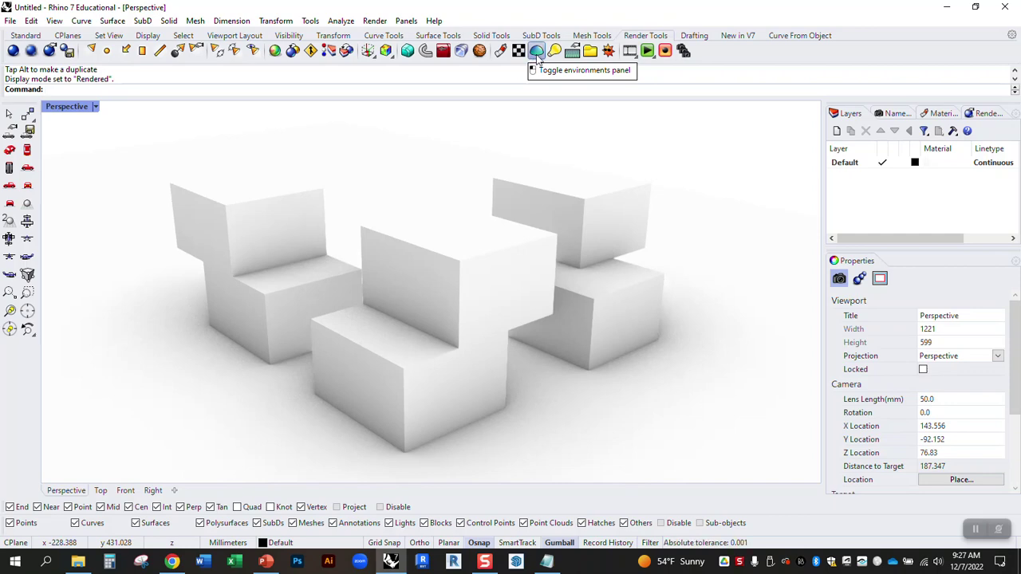
pyautogui.moveTo(553, 94); pyautogui.dragTo(765, 77)
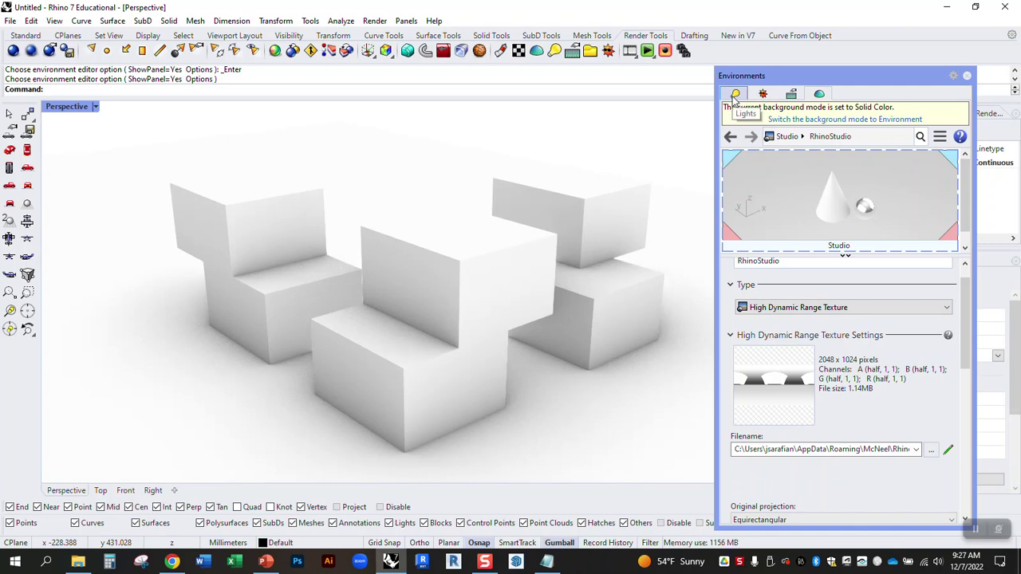
pyautogui.click(734, 95)
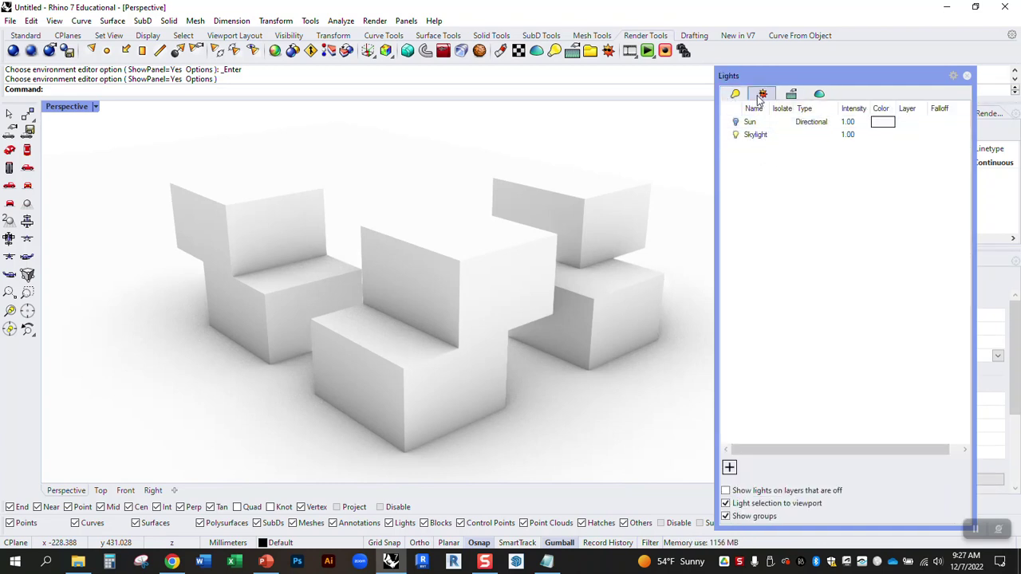
pyautogui.click(763, 94)
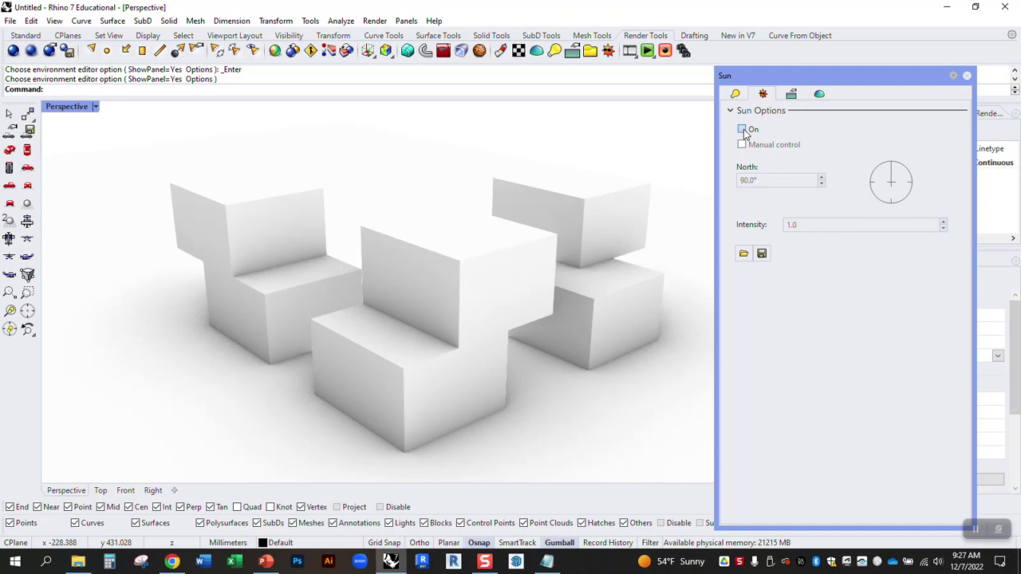
pyautogui.click(743, 129)
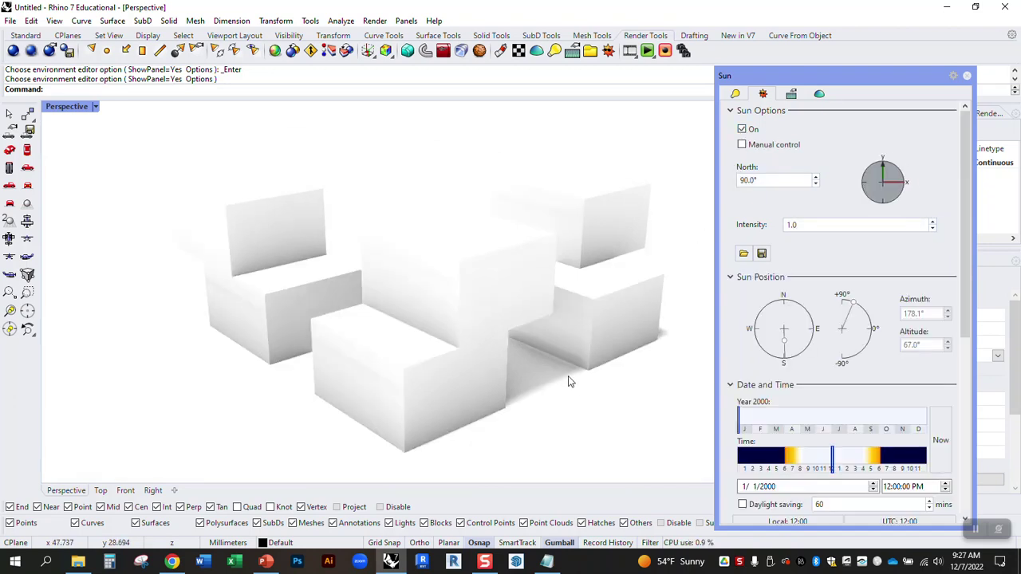
pyautogui.moveTo(569, 382); pyautogui.dragTo(691, 358, button='right')
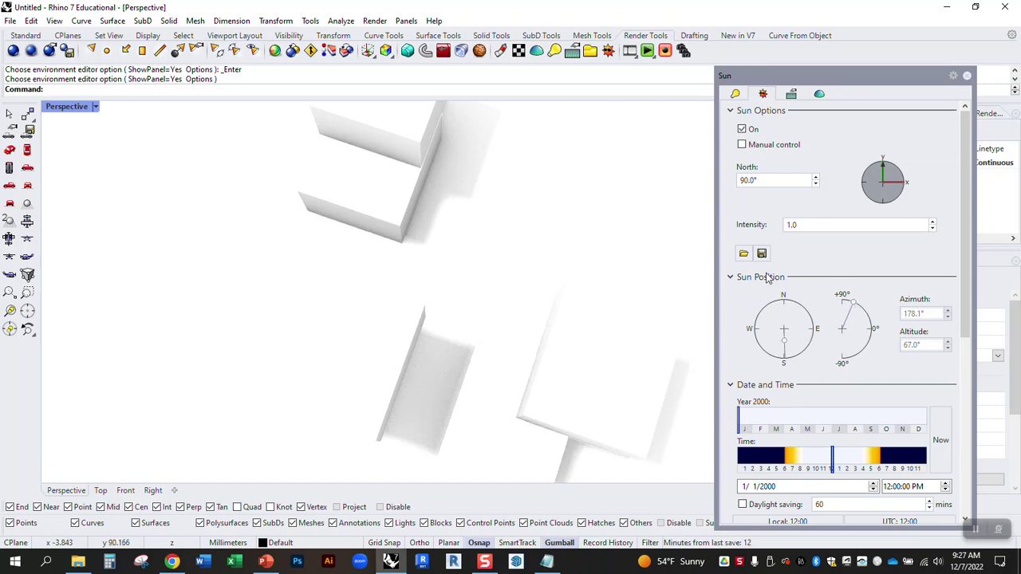
pyautogui.click(742, 145)
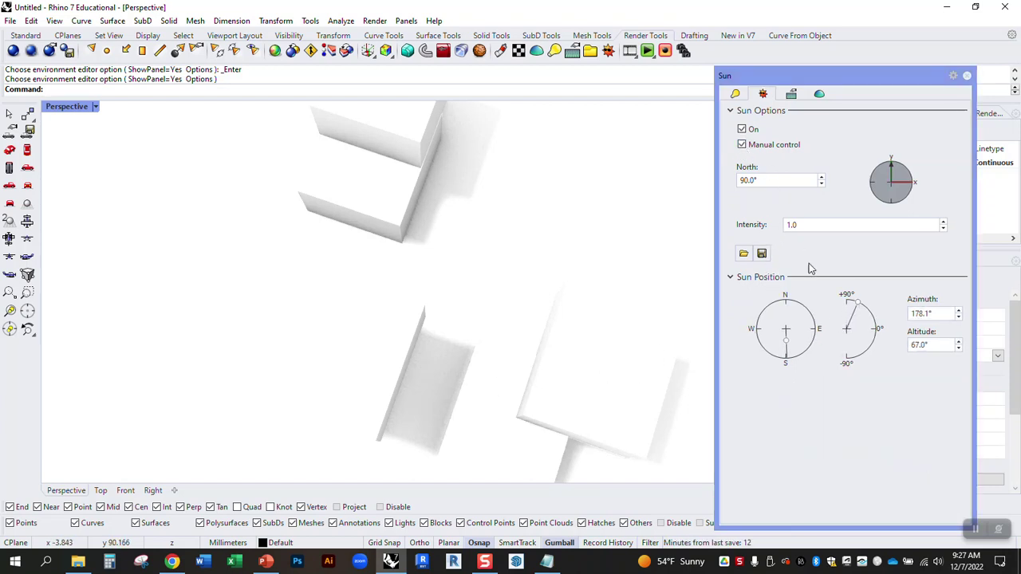
# Step: Drag the sun position dials to azimuth 313.7° and altitude 47.5°
pyautogui.moveTo(853, 301)
pyautogui.mouseDown()
pyautogui.moveTo(855, 314)
pyautogui.moveTo(851, 305)
pyautogui.mouseUp()
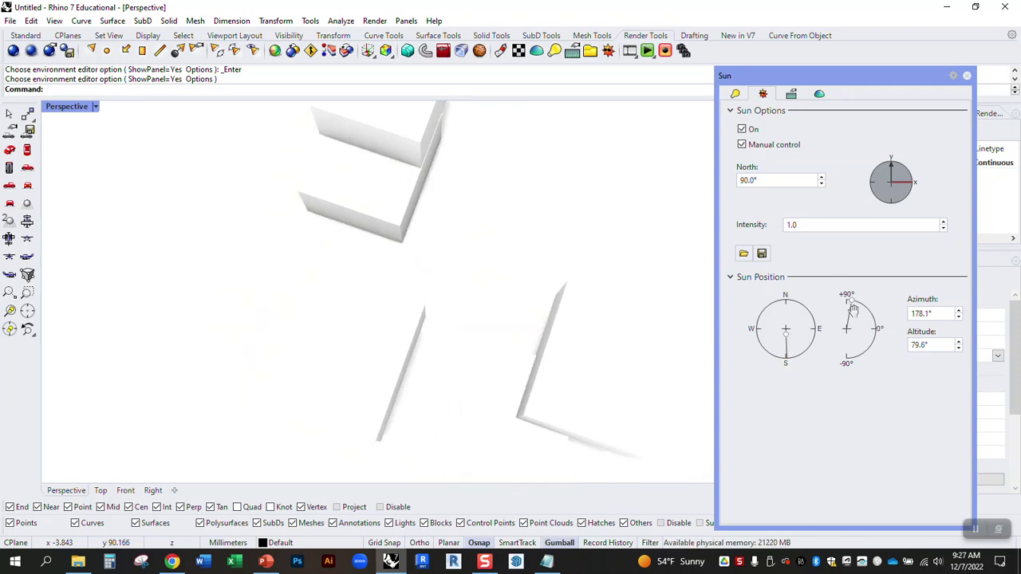
pyautogui.moveTo(788, 351); pyautogui.dragTo(815, 321)
pyautogui.moveTo(474, 342)
pyautogui.mouseDown(button='right')
pyautogui.moveTo(553, 221)
pyautogui.moveTo(612, 216)
pyautogui.moveTo(630, 231)
pyautogui.mouseUp(button='right')
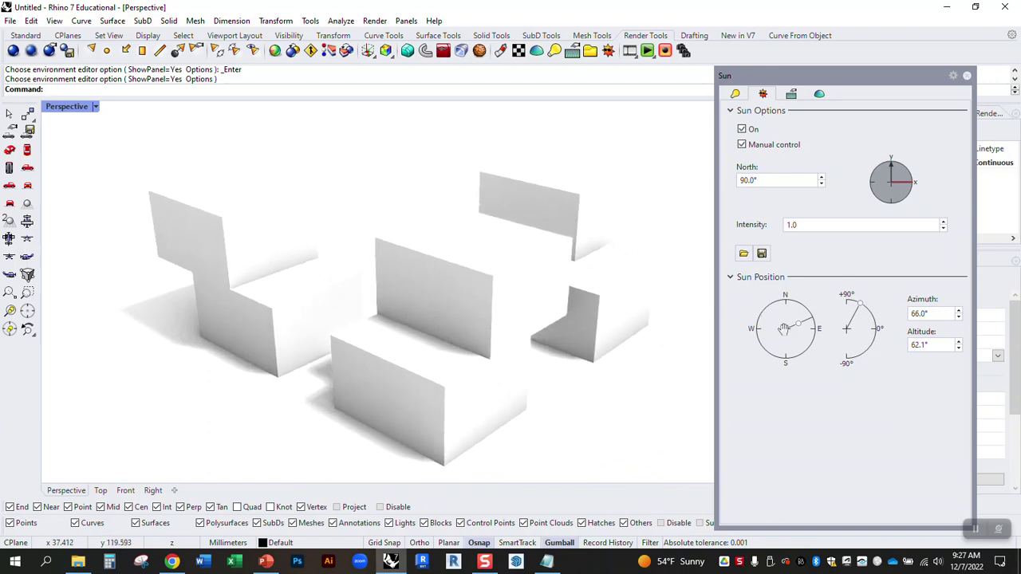
pyautogui.moveTo(799, 327)
pyautogui.mouseDown()
pyautogui.moveTo(807, 339)
pyautogui.moveTo(778, 352)
pyautogui.moveTo(763, 337)
pyautogui.moveTo(777, 315)
pyautogui.mouseUp()
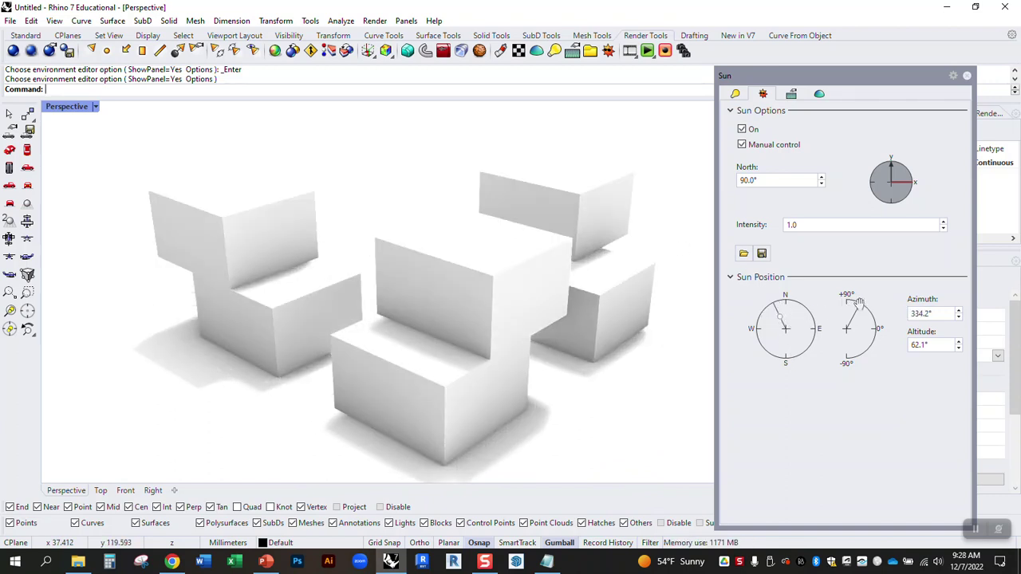
pyautogui.moveTo(860, 302)
pyautogui.mouseDown()
pyautogui.moveTo(875, 329)
pyautogui.moveTo(868, 312)
pyautogui.mouseUp()
pyautogui.moveTo(702, 322); pyautogui.dragTo(532, 349, button='right')
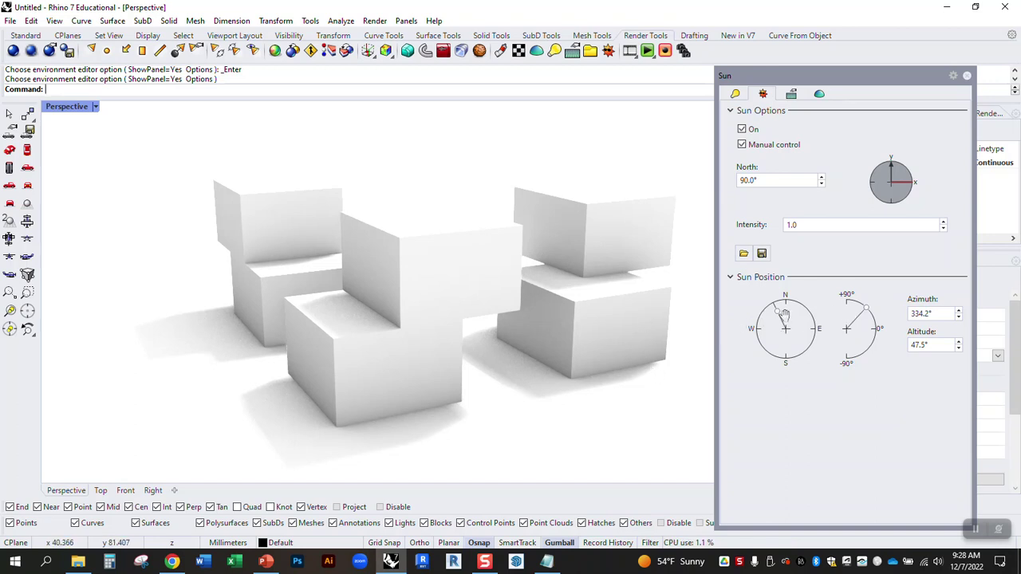
pyautogui.moveTo(777, 312)
pyautogui.mouseDown()
pyautogui.moveTo(762, 351)
pyautogui.moveTo(821, 376)
pyautogui.mouseUp()
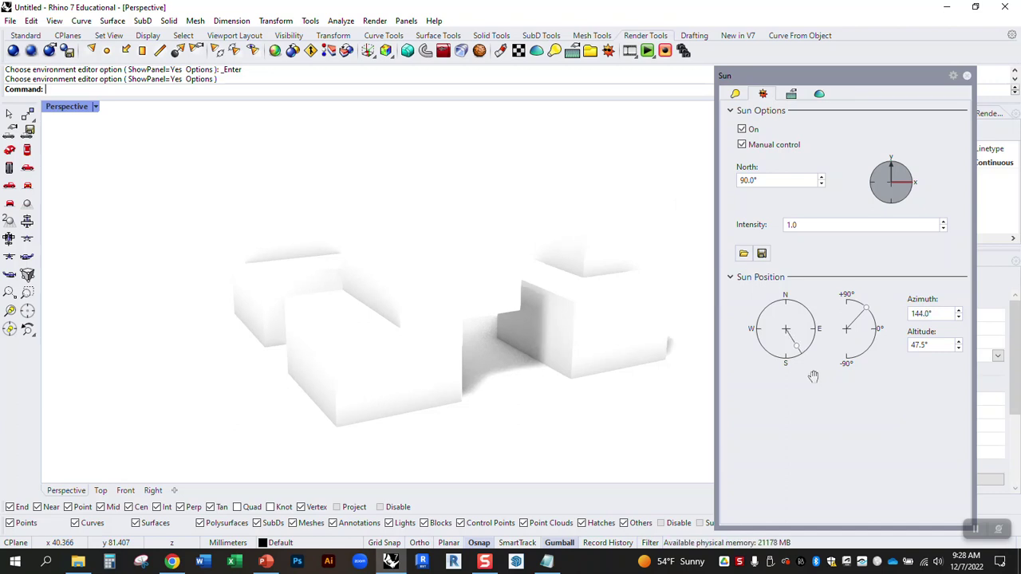
pyautogui.moveTo(794, 344)
pyautogui.mouseDown()
pyautogui.moveTo(761, 326)
pyautogui.moveTo(750, 275)
pyautogui.moveTo(760, 270)
pyautogui.moveTo(742, 255)
pyautogui.mouseUp()
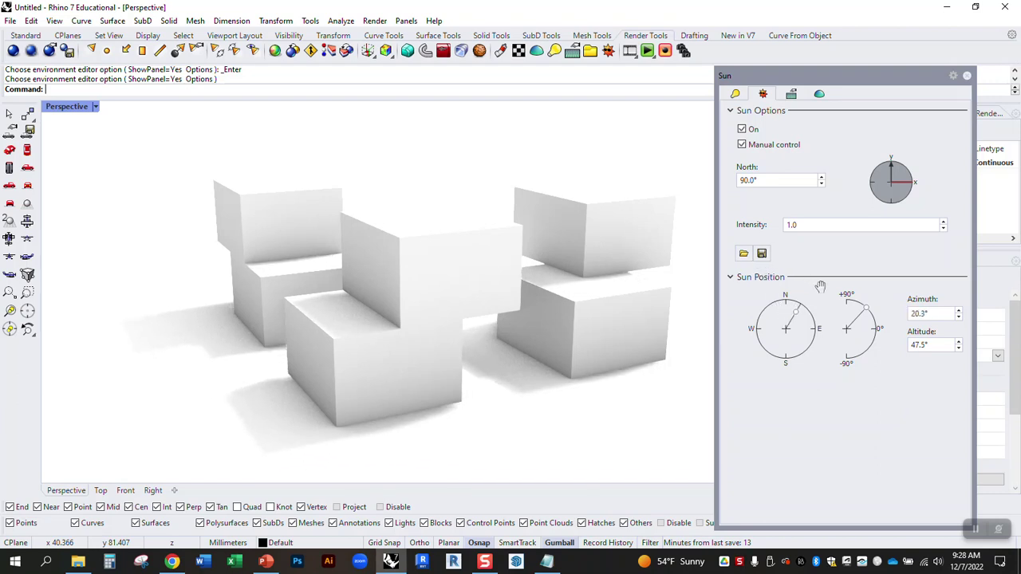
pyautogui.click(772, 315)
pyautogui.moveTo(772, 315); pyautogui.dragTo(764, 309)
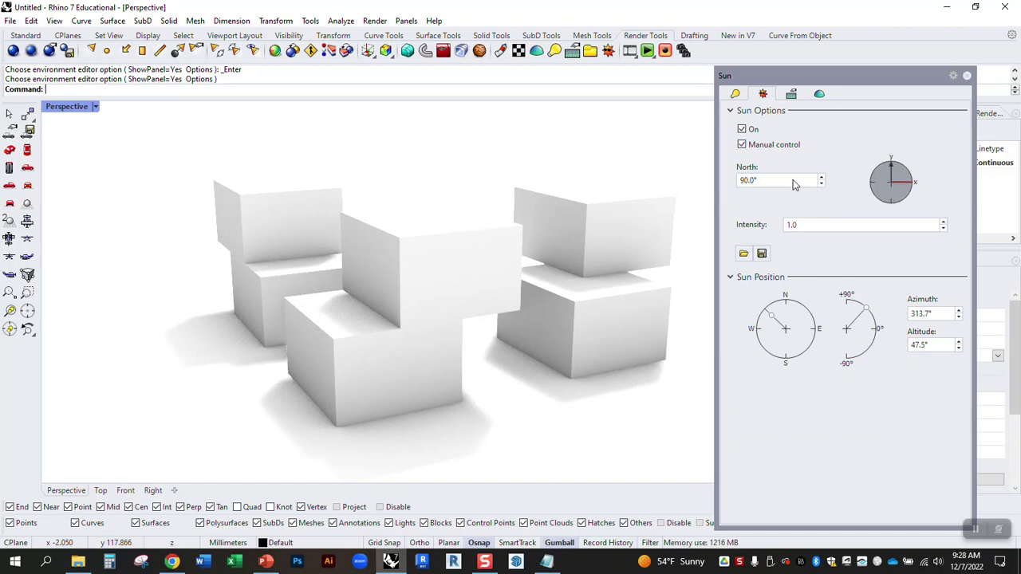
pyautogui.click(791, 95)
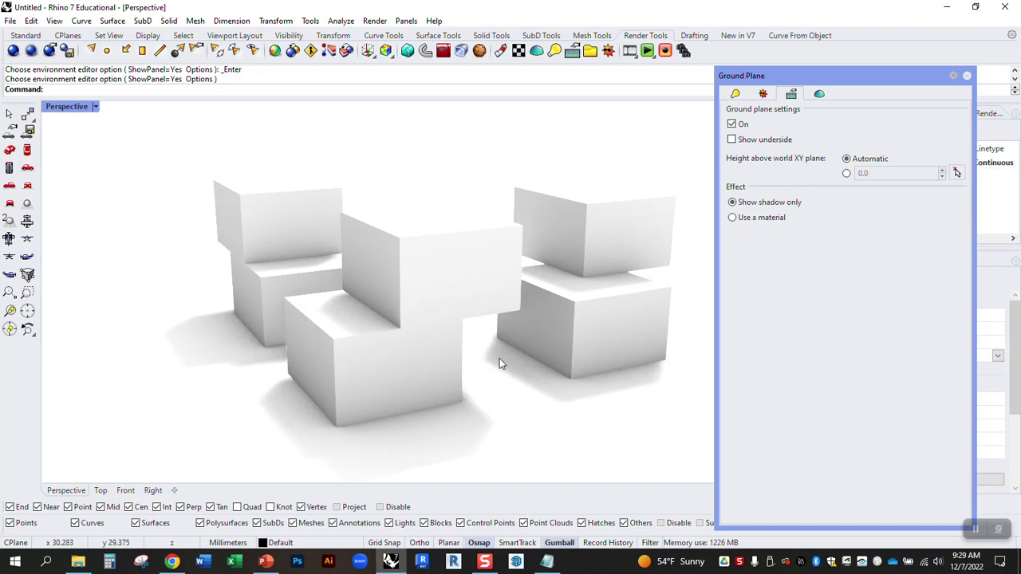
pyautogui.click(819, 95)
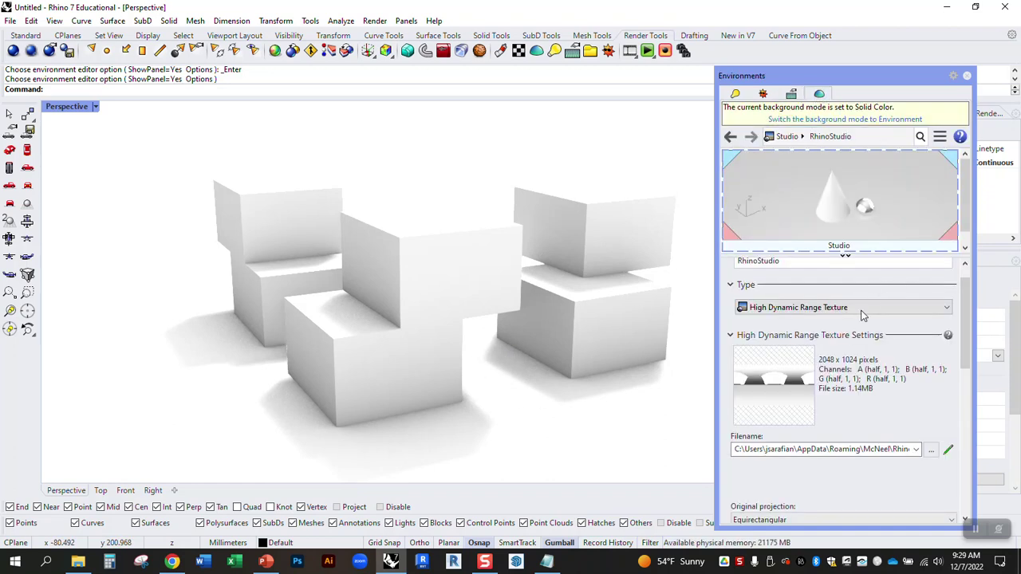
pyautogui.scroll(1, 865, 316)
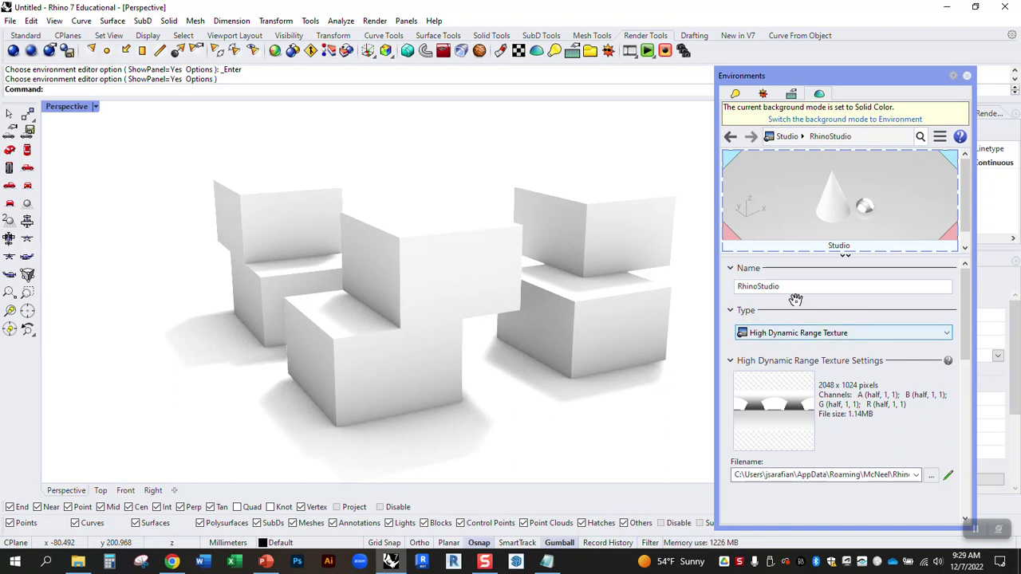
# Step: Make the environment a Physical Sky Texture with its time set to 11:31 AM
pyautogui.click(855, 332)
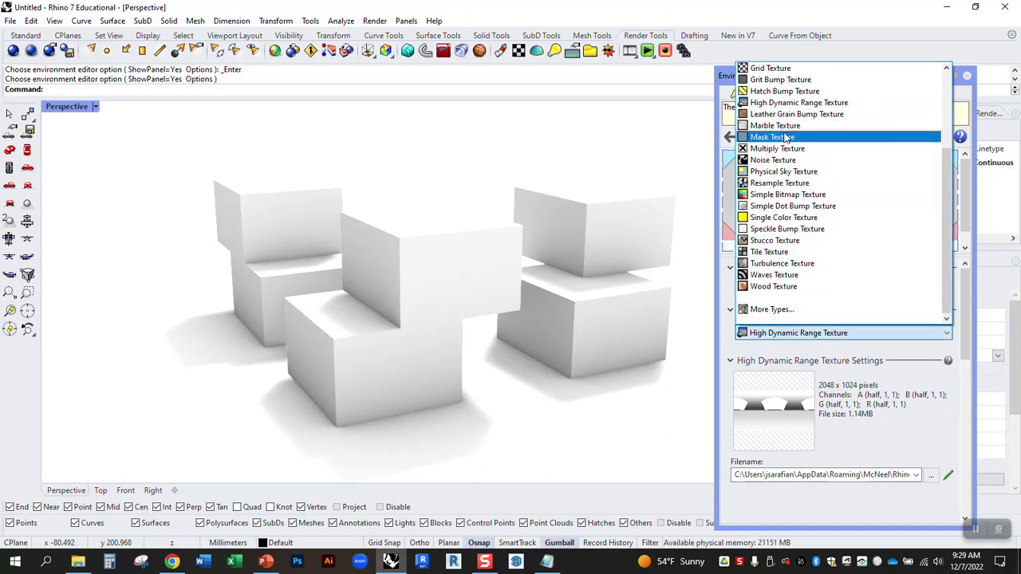
pyautogui.click(785, 172)
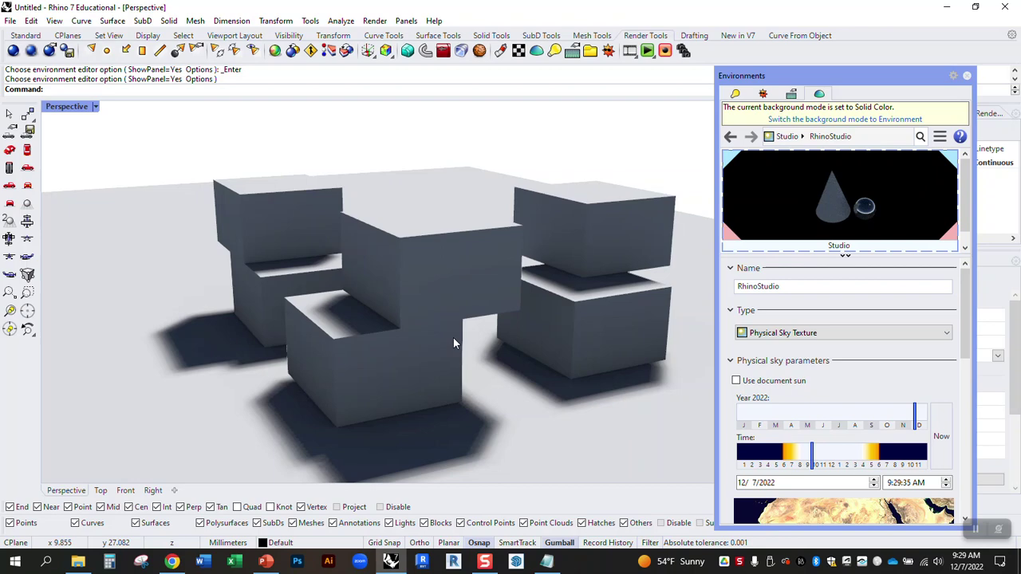
pyautogui.moveTo(572, 226); pyautogui.dragTo(561, 256, button='right')
pyautogui.scroll(-2, 561, 249)
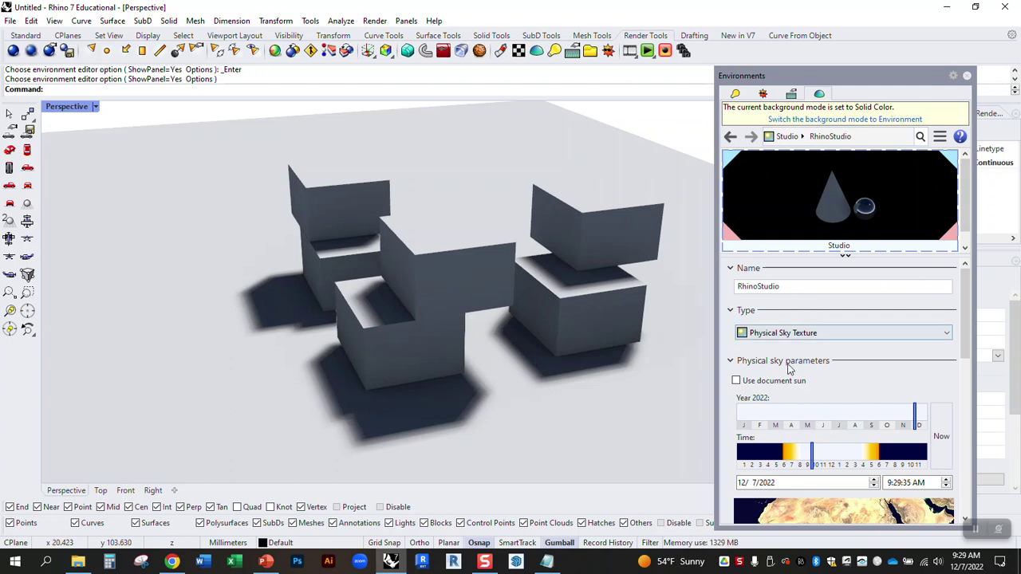
pyautogui.scroll(-1, 858, 383)
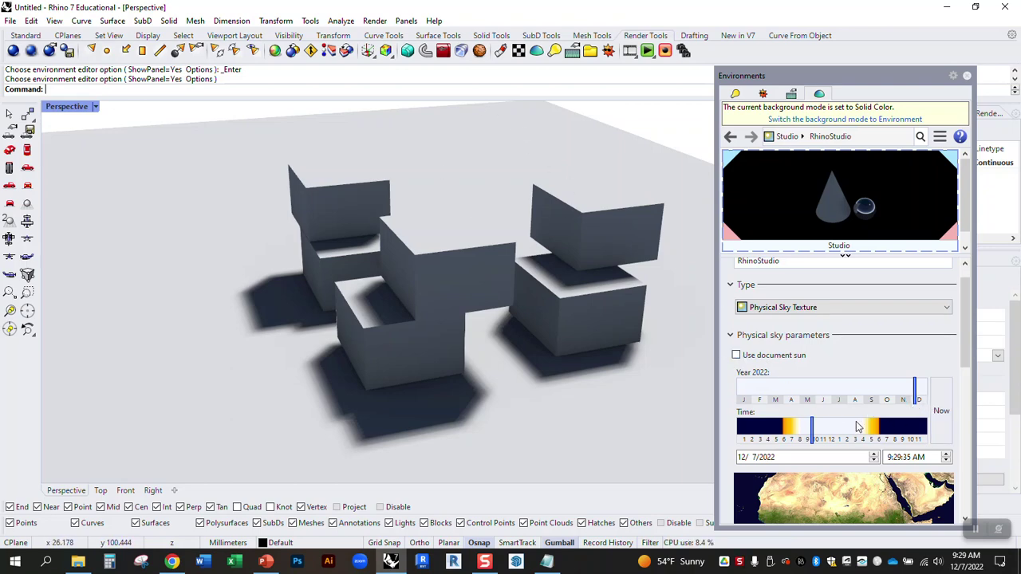
pyautogui.click(815, 445)
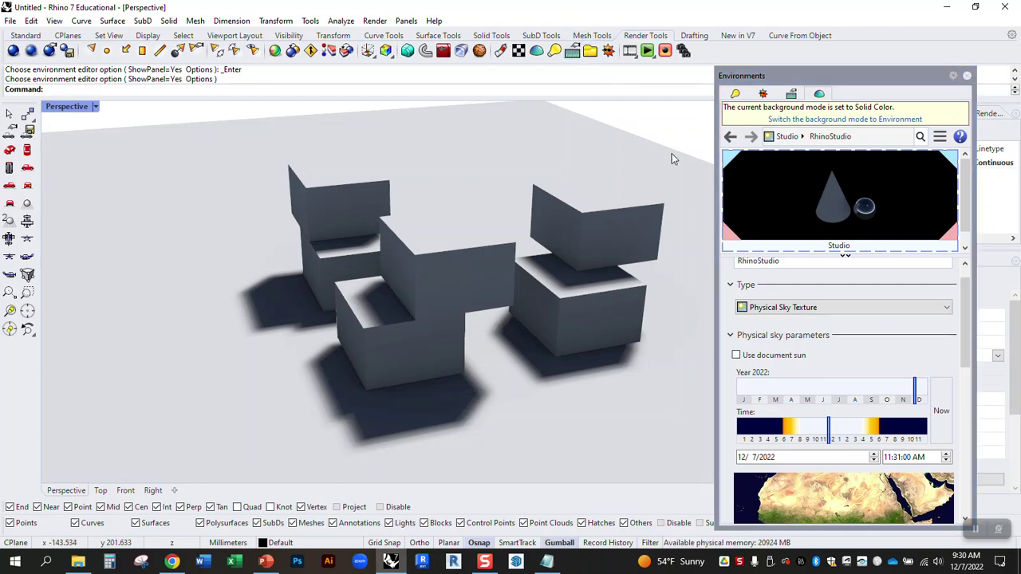
pyautogui.click(843, 307)
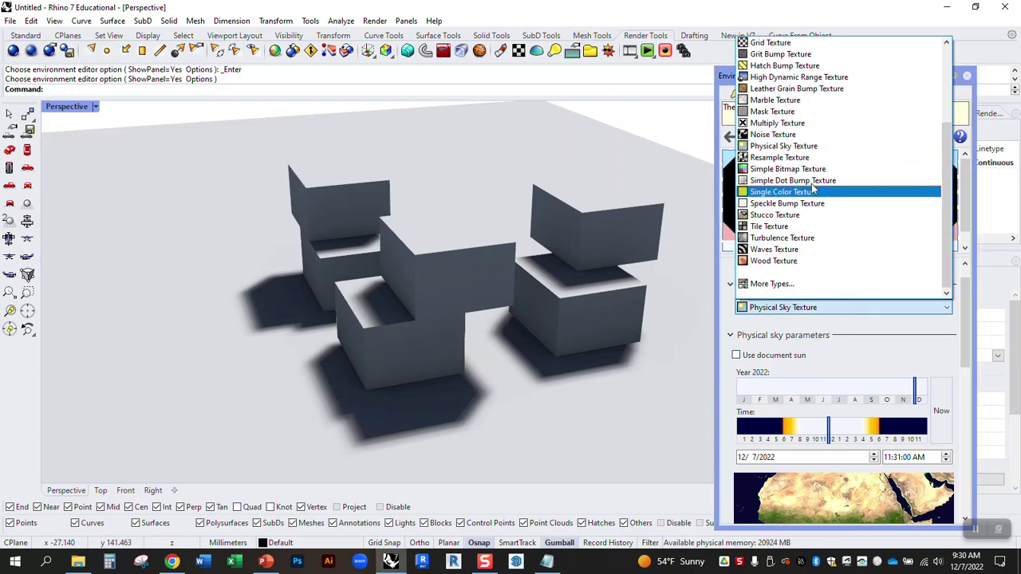
# Step: Set the environment to a High Dynamic Range Texture using the kiara_1_dawn_4k file
pyautogui.click(800, 78)
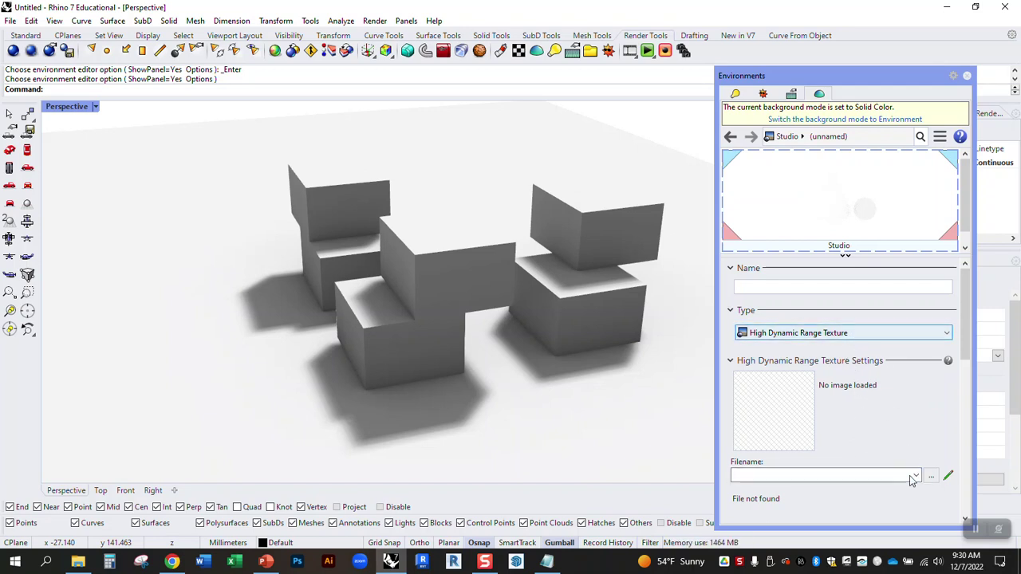
pyautogui.click(931, 477)
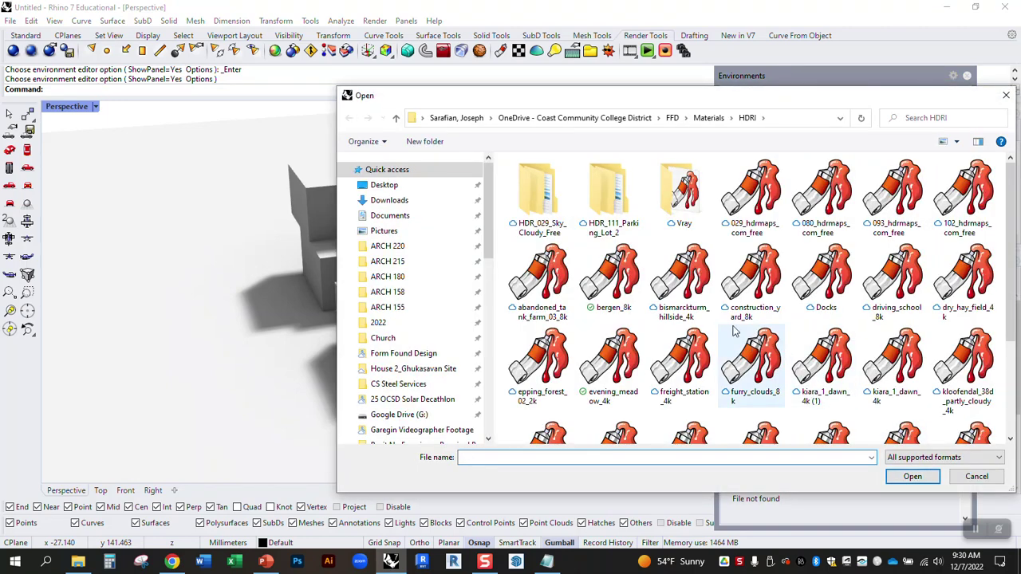
pyautogui.moveTo(711, 87); pyautogui.dragTo(703, 19)
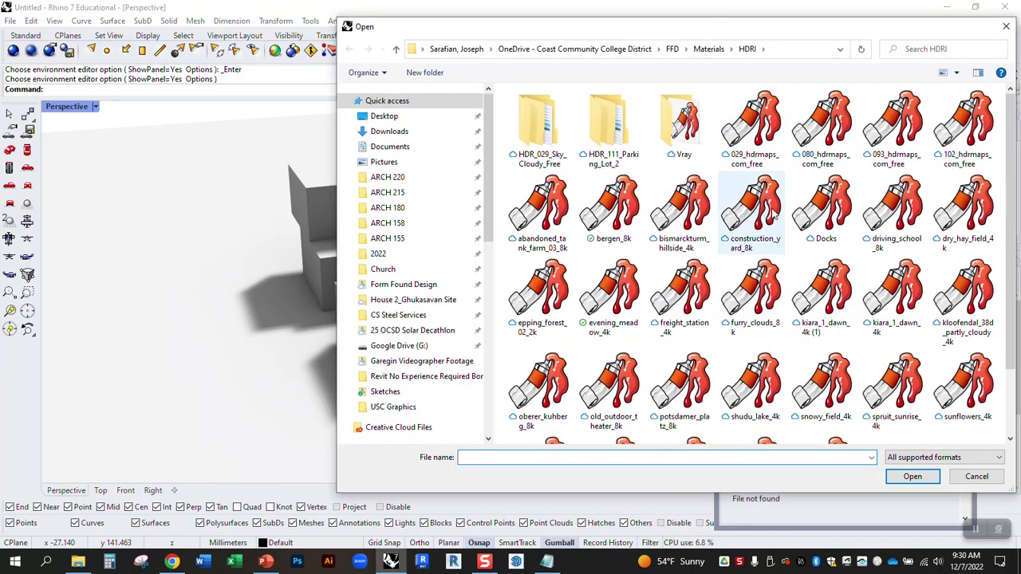
pyautogui.doubleClick(889, 297)
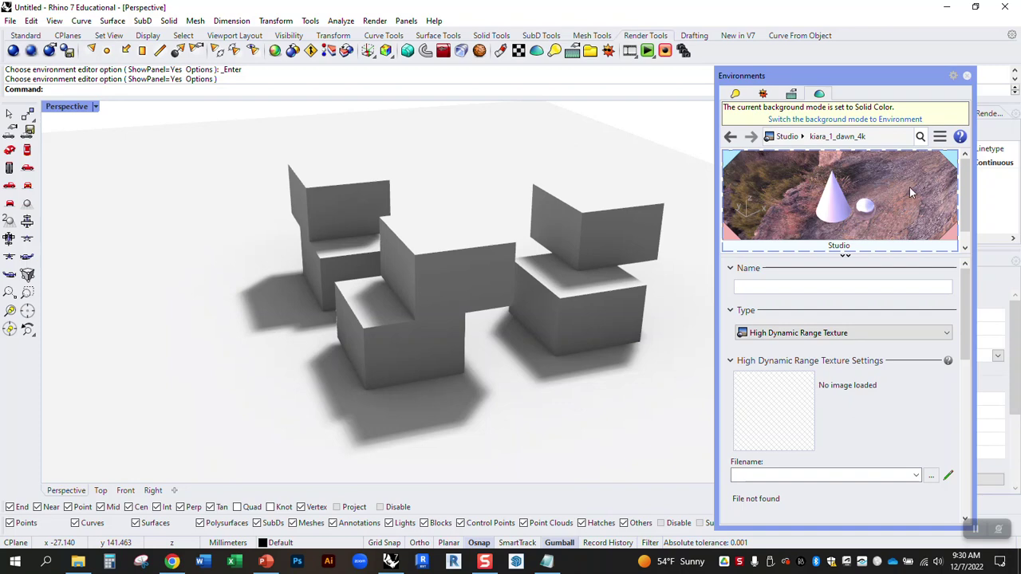
pyautogui.click(802, 184)
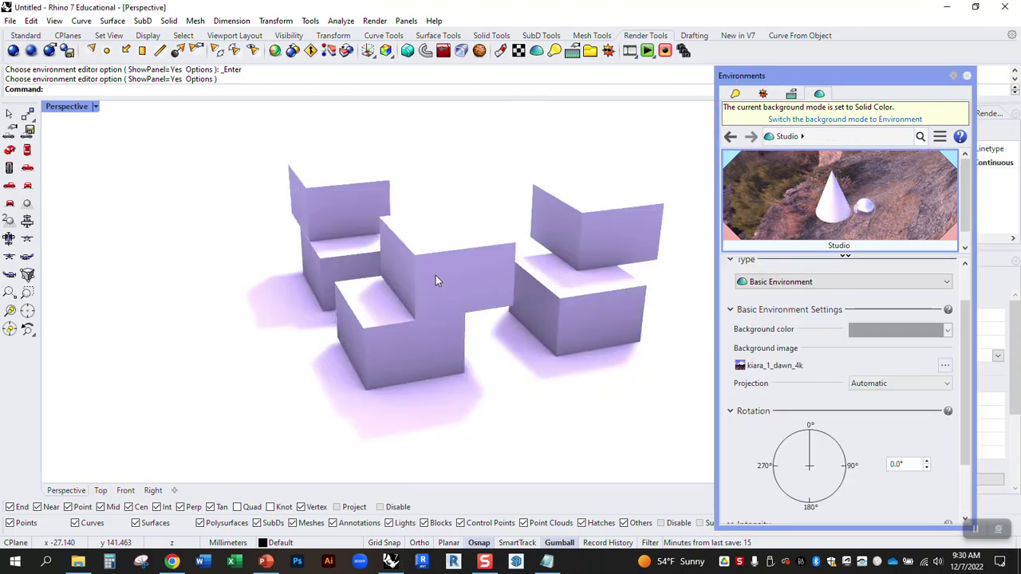
# Step: Rotate the kiara_1_dawn_4k environment to 234.2°
pyautogui.moveTo(565, 273); pyautogui.dragTo(489, 206, button='right')
pyautogui.moveTo(567, 219); pyautogui.dragTo(412, 237, button='right')
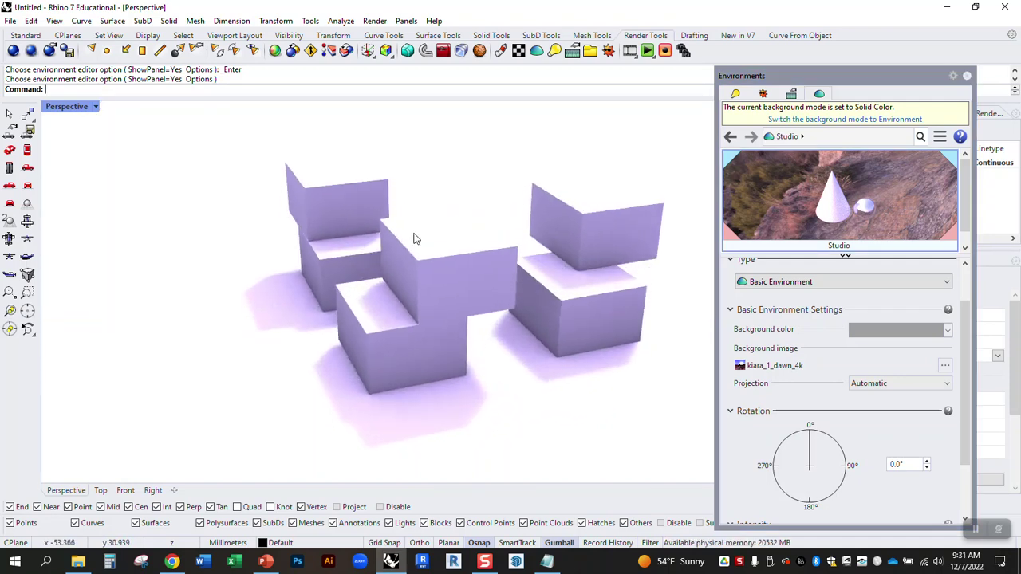
pyautogui.moveTo(349, 292); pyautogui.dragTo(743, 254, button='right')
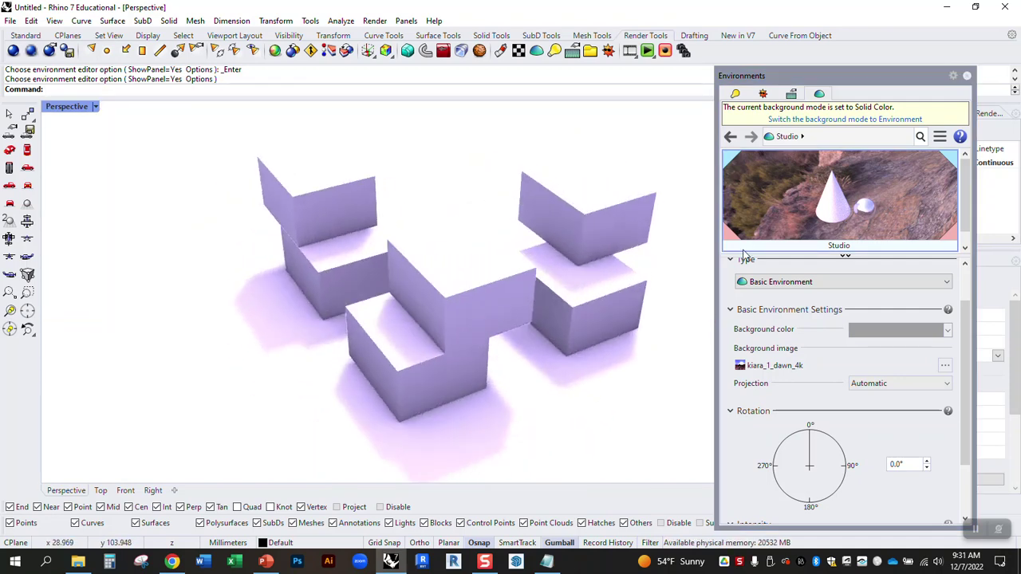
pyautogui.moveTo(907, 218); pyautogui.dragTo(796, 240)
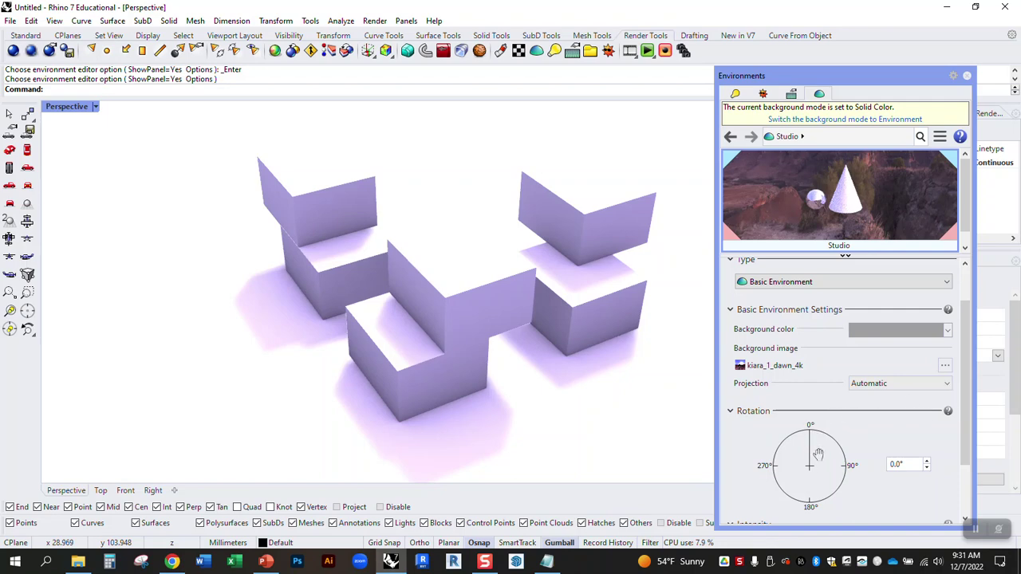
pyautogui.moveTo(814, 449)
pyautogui.mouseDown()
pyautogui.moveTo(834, 469)
pyautogui.moveTo(830, 484)
pyautogui.moveTo(782, 496)
pyautogui.moveTo(775, 466)
pyautogui.moveTo(783, 490)
pyautogui.mouseUp()
pyautogui.moveTo(413, 291); pyautogui.dragTo(341, 325, button='right')
# Step: Orbit the view and move the Environments panel down out of the way
pyautogui.moveTo(629, 406); pyautogui.dragTo(495, 287, button='right')
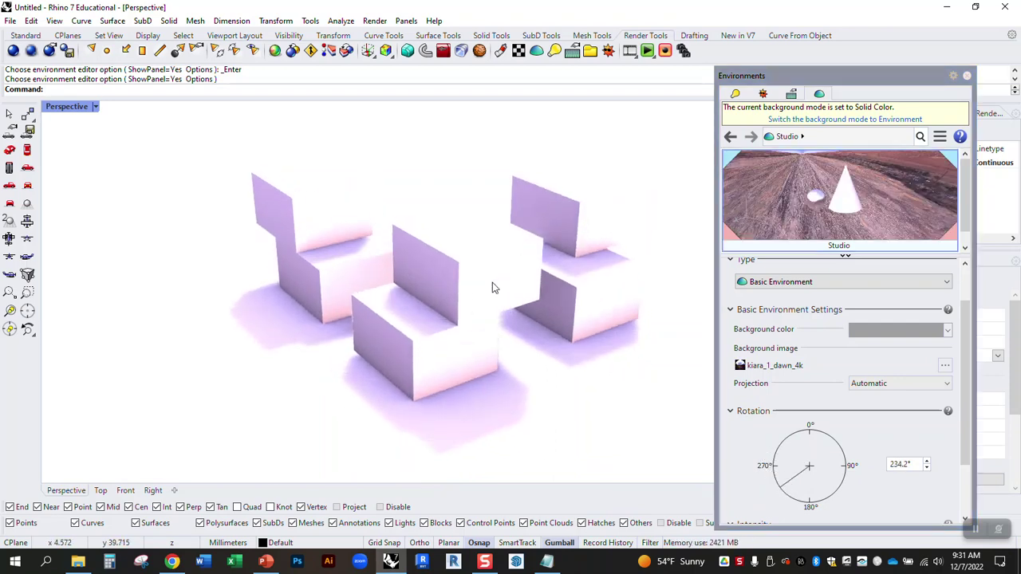
pyautogui.moveTo(789, 75); pyautogui.dragTo(715, 318)
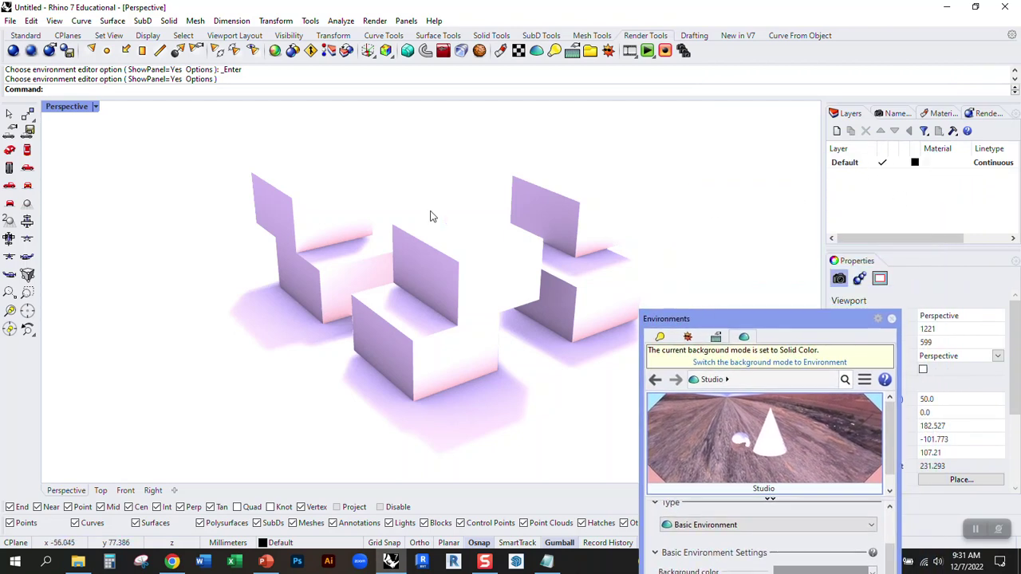
pyautogui.moveTo(431, 216); pyautogui.dragTo(399, 240, button='right')
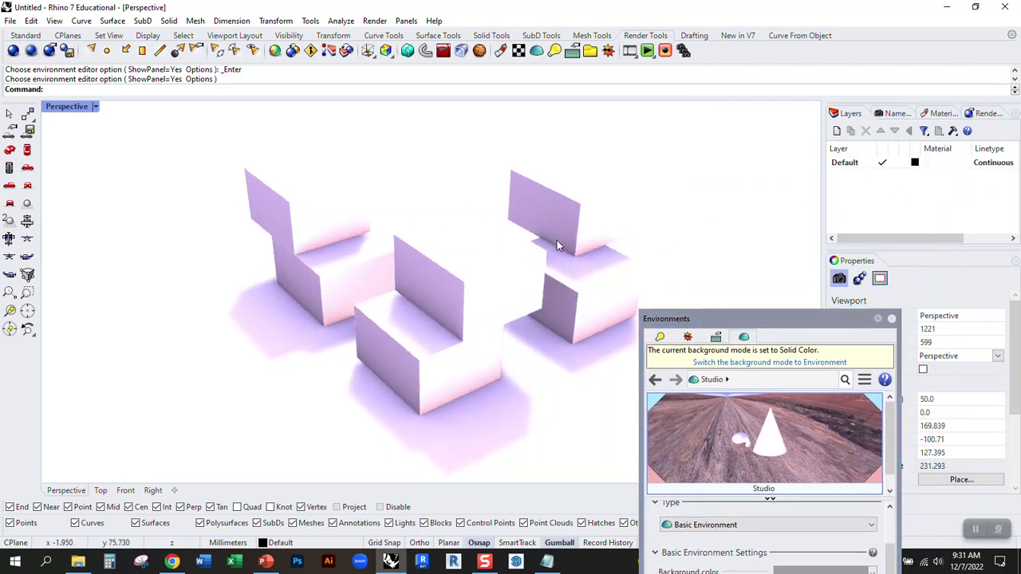
pyautogui.click(928, 163)
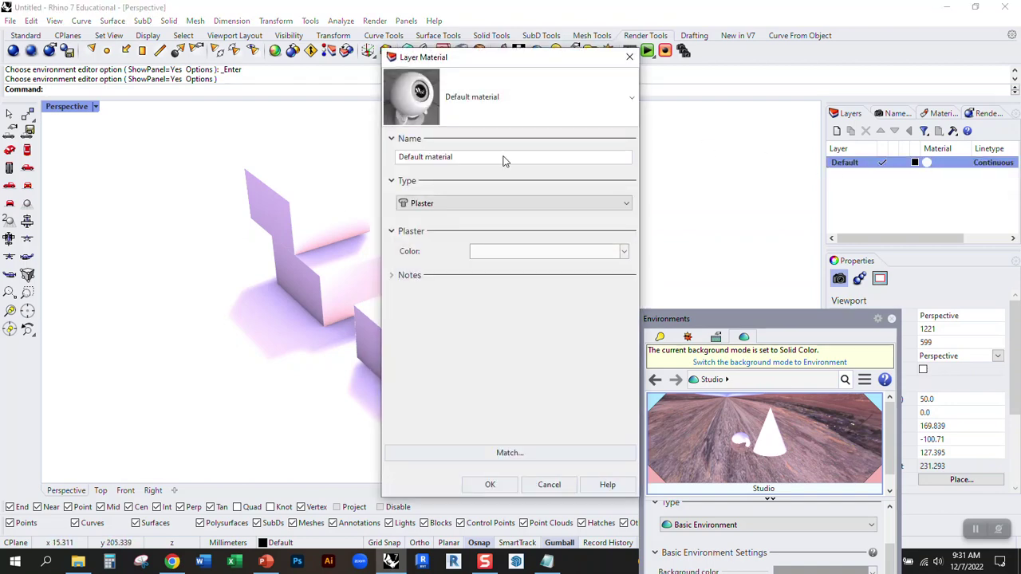
# Step: Give the Default layer a Plastic material coloured Gray (#BEBEBE)
pyautogui.click(629, 57)
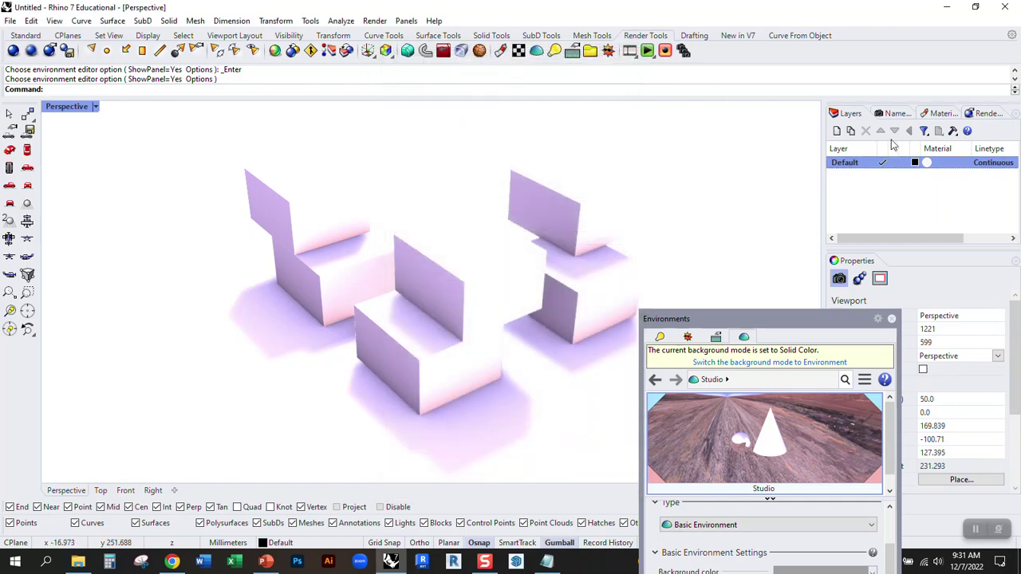
pyautogui.click(927, 163)
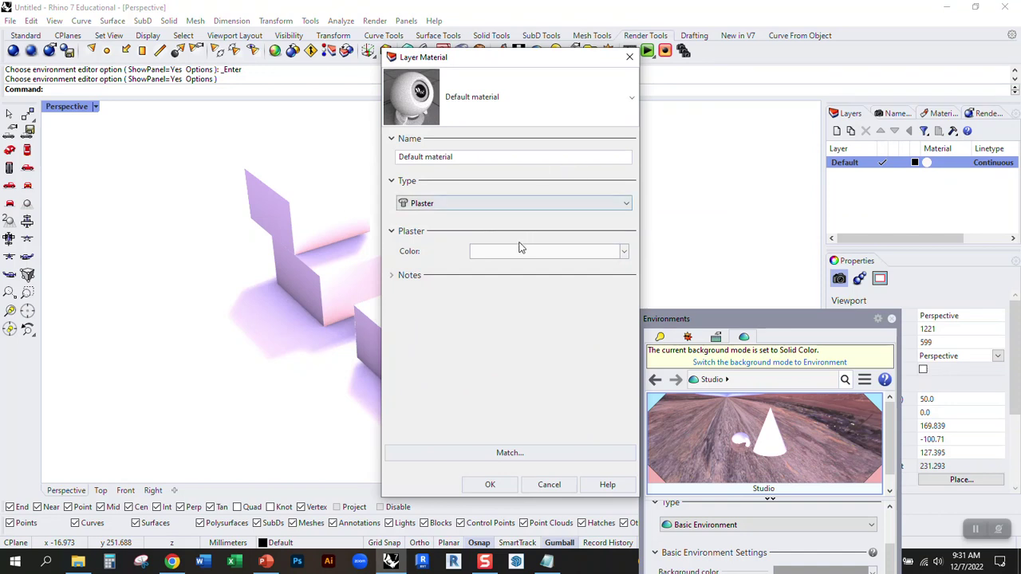
pyautogui.click(474, 203)
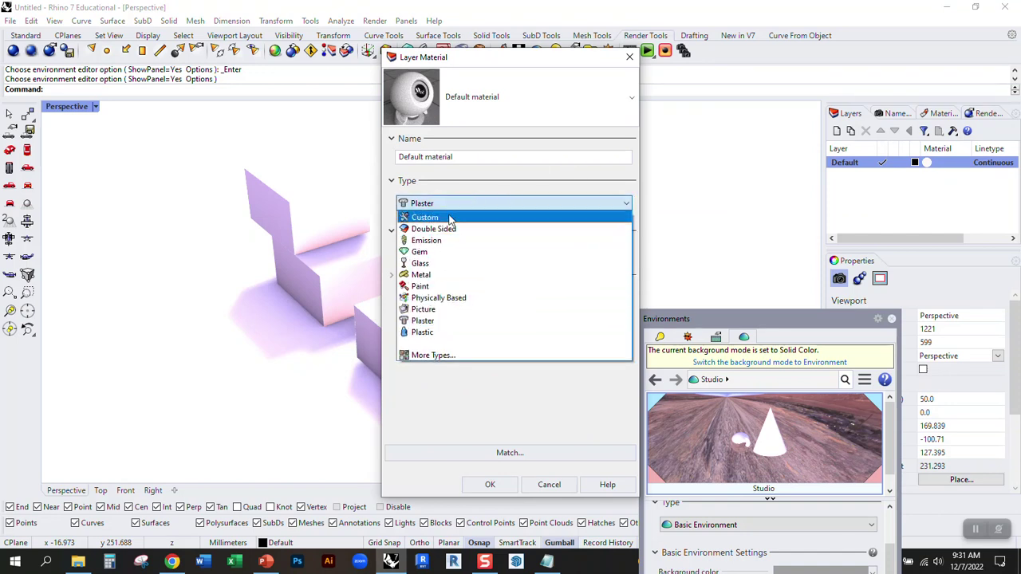
pyautogui.click(442, 334)
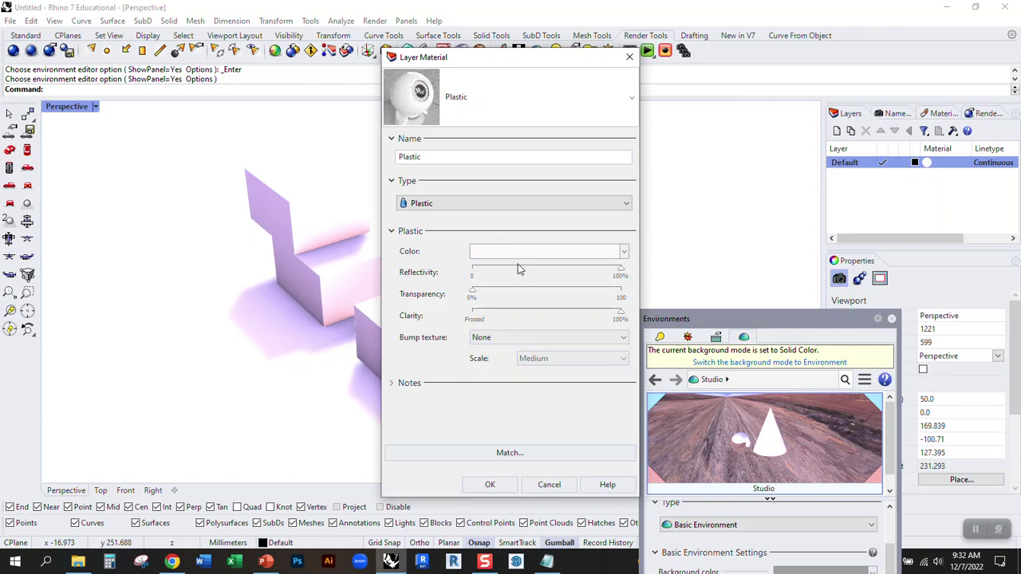
pyautogui.click(541, 253)
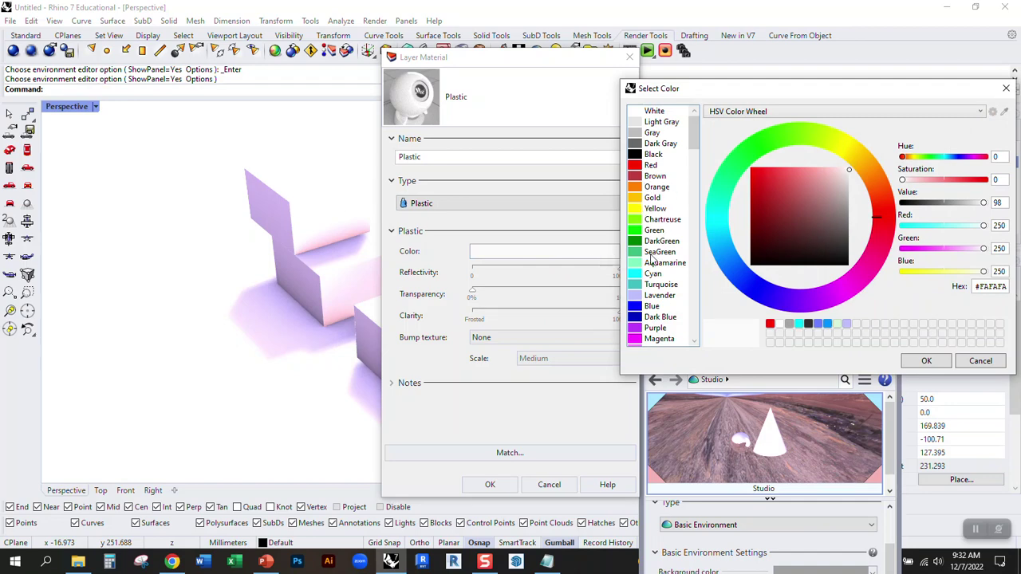
pyautogui.click(650, 133)
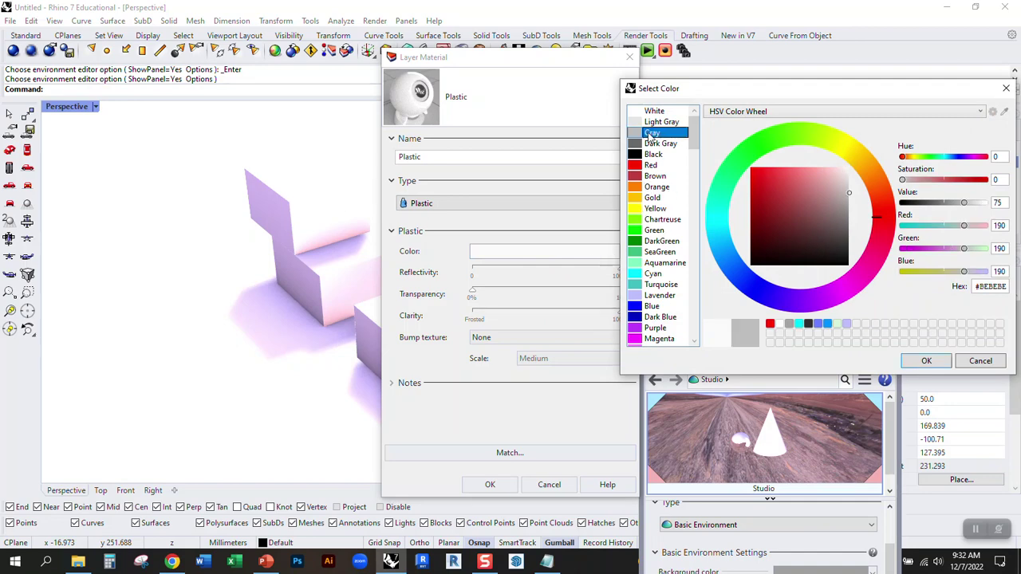
pyautogui.click(926, 360)
pyautogui.click(501, 484)
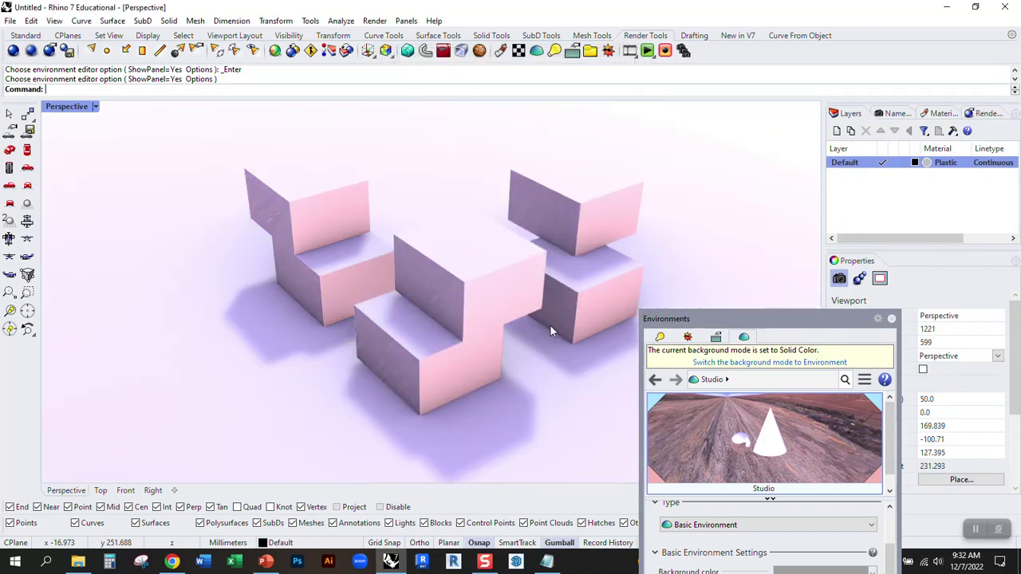
pyautogui.moveTo(506, 348)
pyautogui.mouseDown(button='right')
pyautogui.moveTo(433, 296)
pyautogui.moveTo(446, 396)
pyautogui.moveTo(465, 407)
pyautogui.moveTo(495, 347)
pyautogui.mouseUp(button='right')
pyautogui.moveTo(734, 319); pyautogui.dragTo(789, 82)
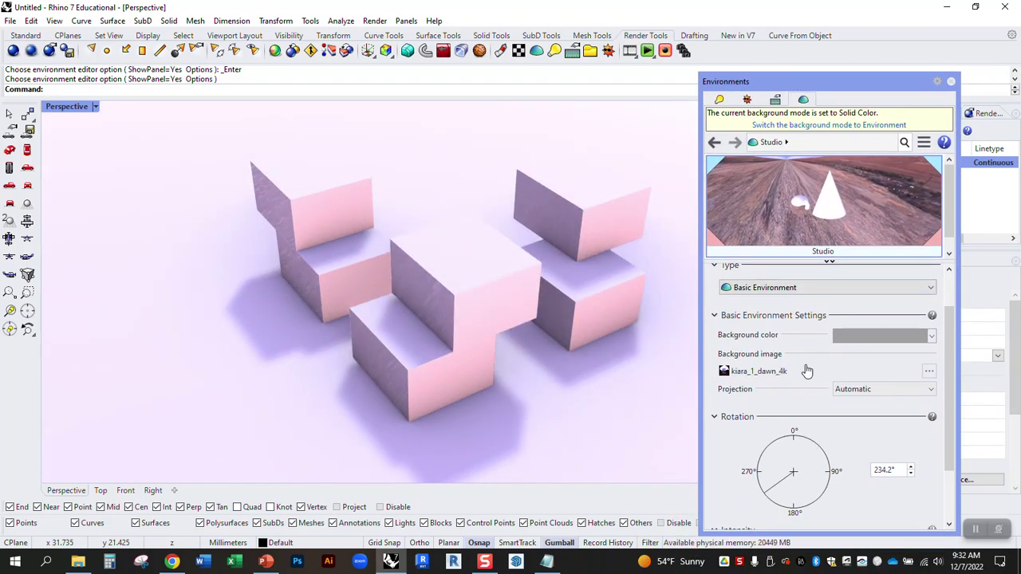
# Step: Replace the background image with the construction_yard_8k HDRI
pyautogui.click(928, 371)
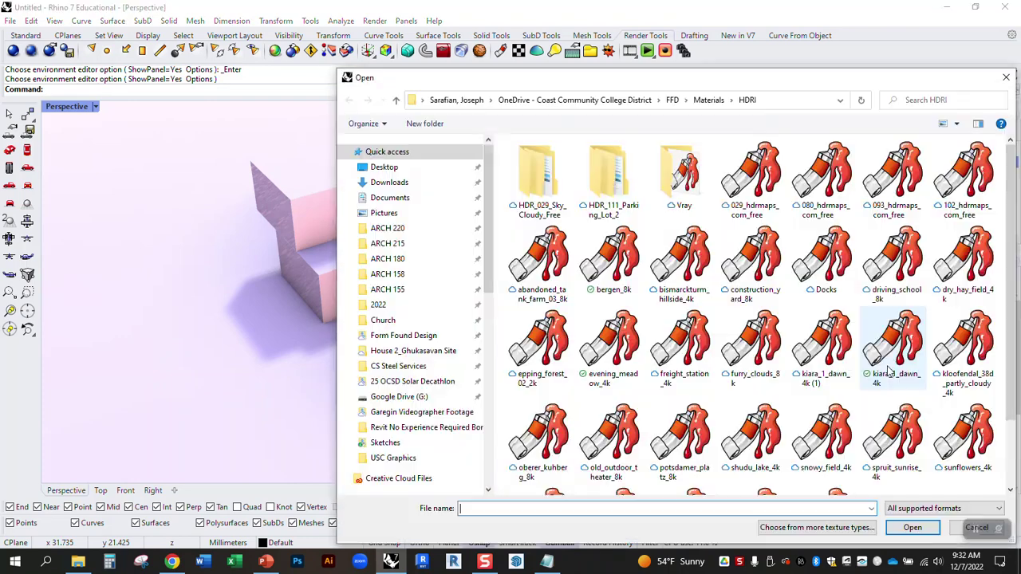
pyautogui.click(764, 271)
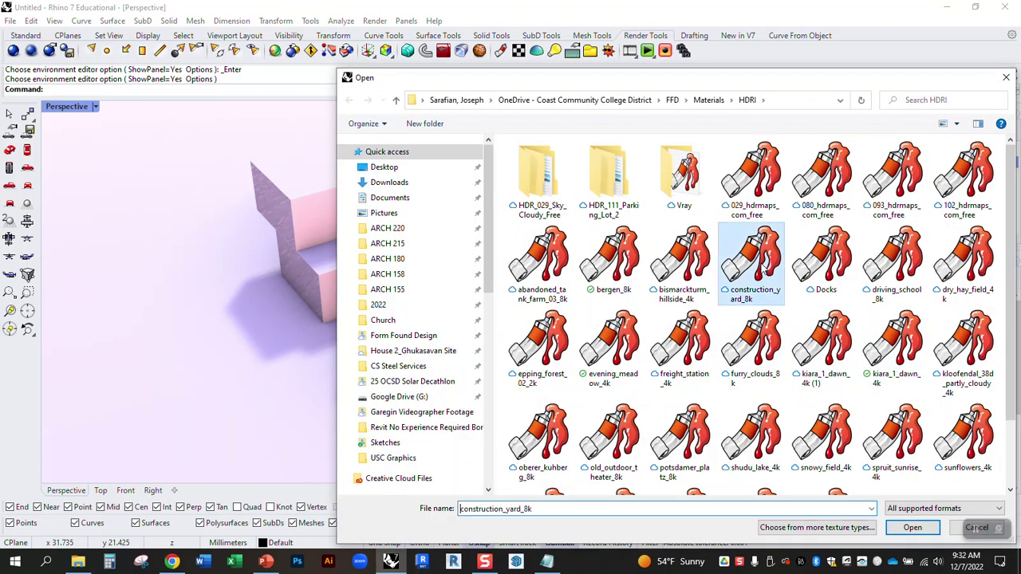
pyautogui.doubleClick(764, 269)
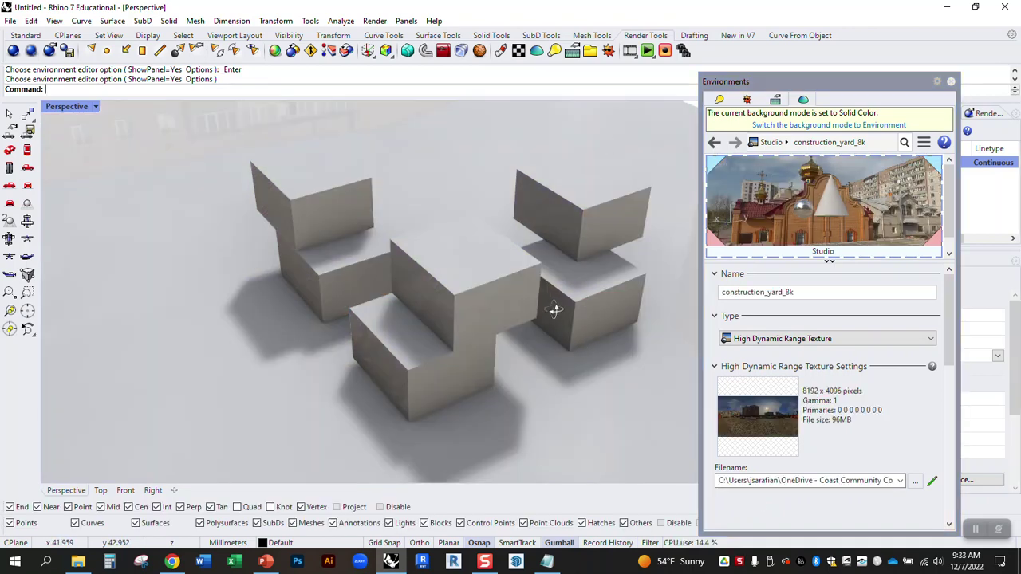
pyautogui.moveTo(554, 310); pyautogui.dragTo(375, 203, button='right')
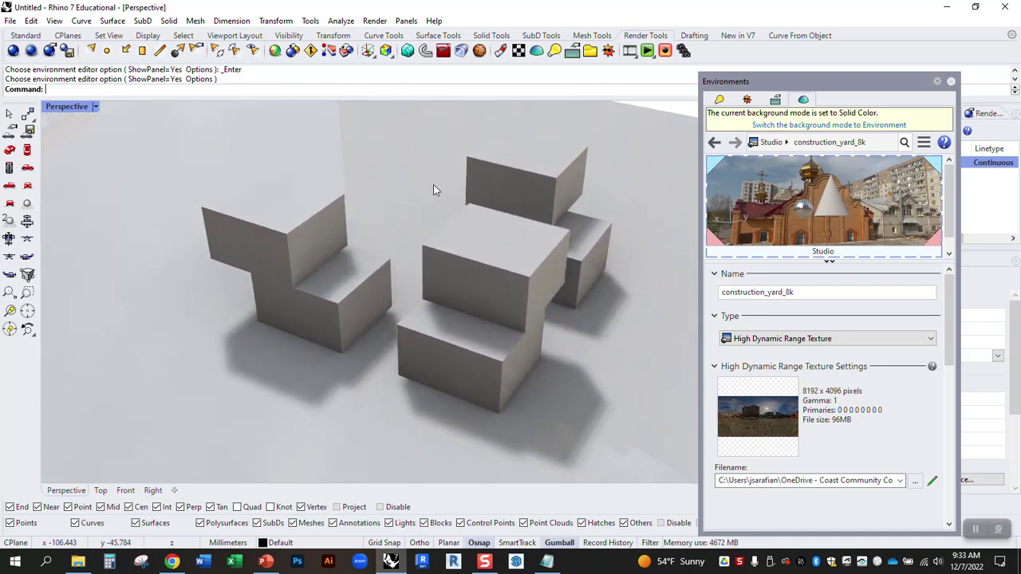
# Step: Change the background mode from Solid Color to Environment
pyautogui.scroll(1, 563, 168)
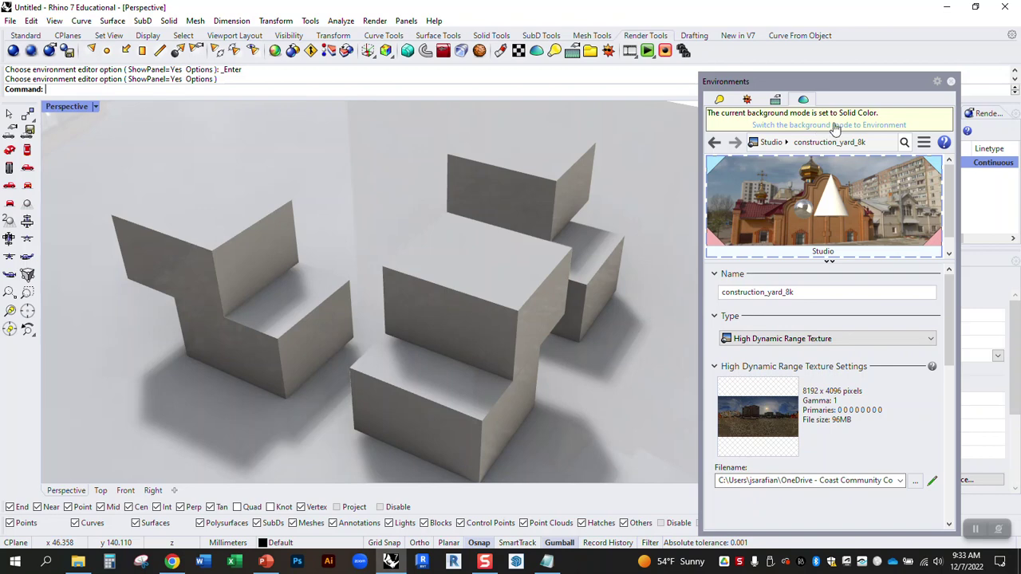
pyautogui.click(781, 126)
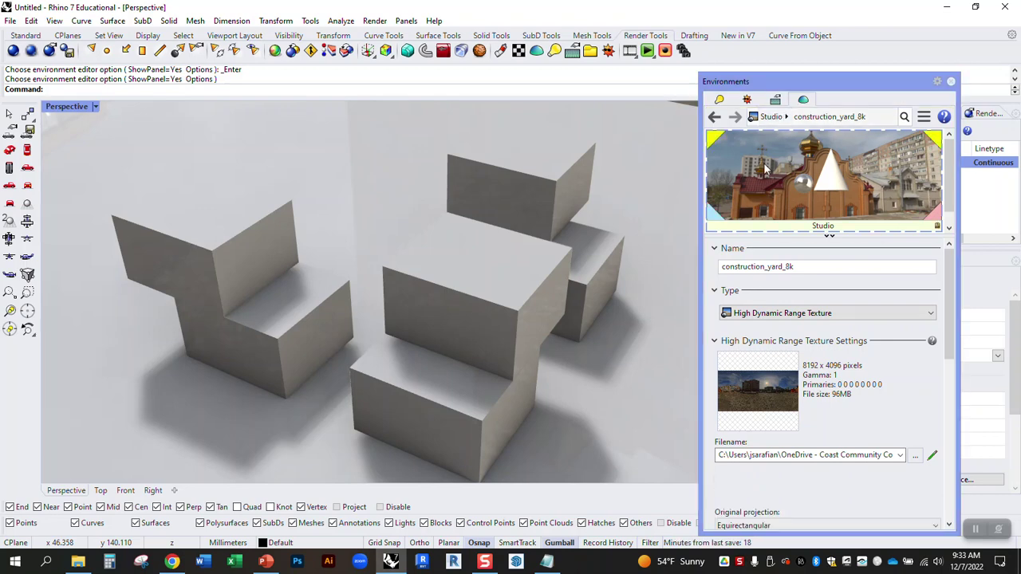
# Step: Orbit around the boxes and dock the Environments panel on the right of the viewport
pyautogui.moveTo(565, 230); pyautogui.dragTo(478, 214, button='right')
pyautogui.moveTo(394, 215); pyautogui.dragTo(351, 214, button='right')
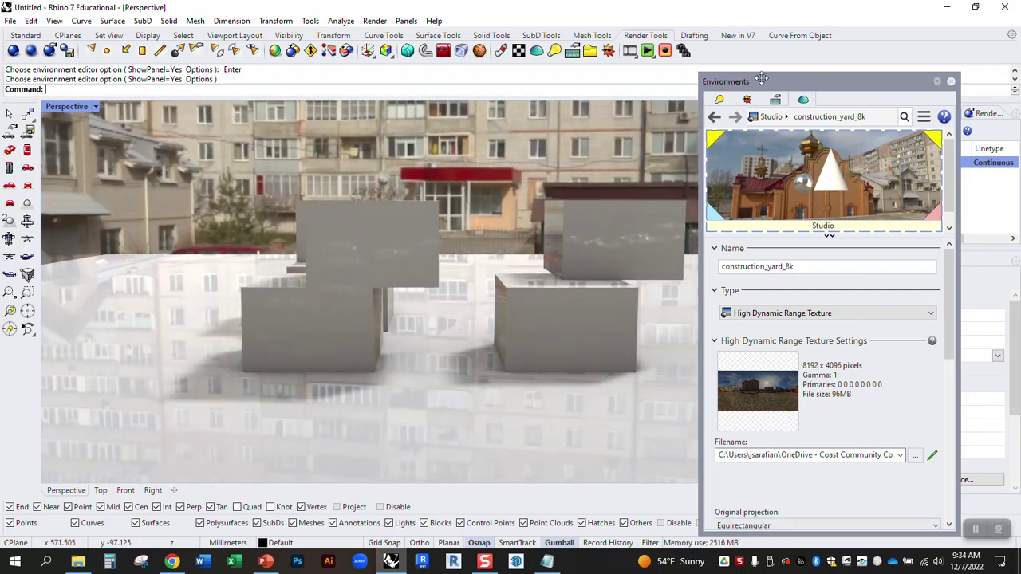
pyautogui.moveTo(764, 81); pyautogui.dragTo(599, 226)
# Step: Orbit high and low to see the boxes against the construction-yard HDRI's trees and pallets
pyautogui.moveTo(599, 225); pyautogui.dragTo(529, 260, button='right')
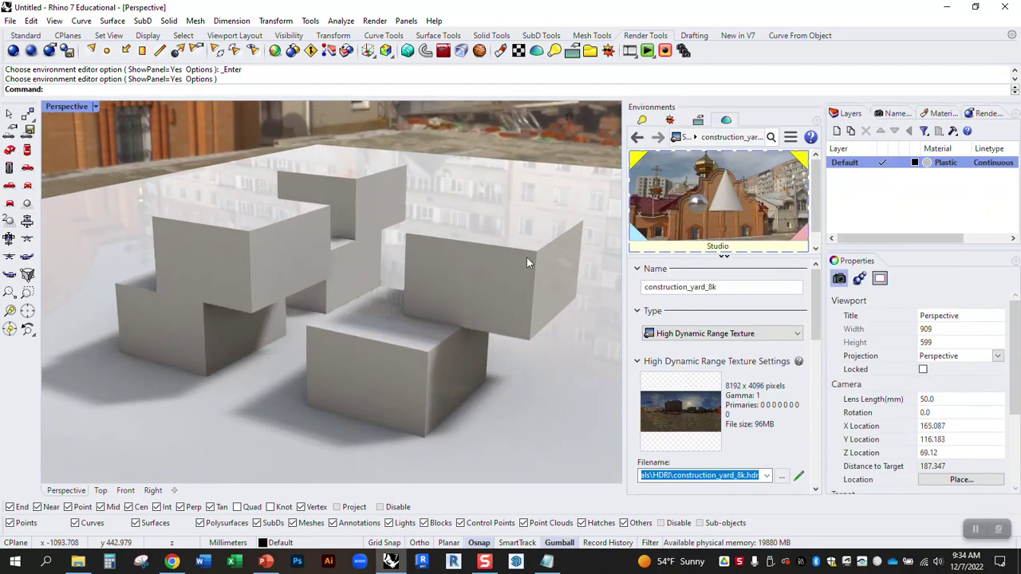
pyautogui.scroll(-4, 440, 381)
pyautogui.scroll(4, 397, 373)
pyautogui.moveTo(397, 372); pyautogui.dragTo(451, 264, button='right')
pyautogui.scroll(3, 422, 331)
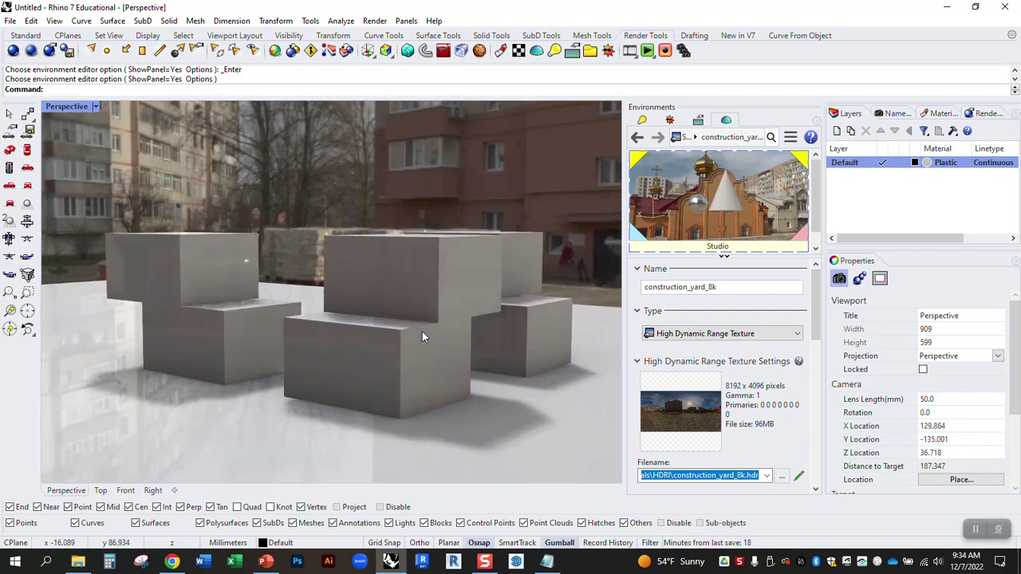
pyautogui.moveTo(422, 331); pyautogui.dragTo(391, 289, button='right')
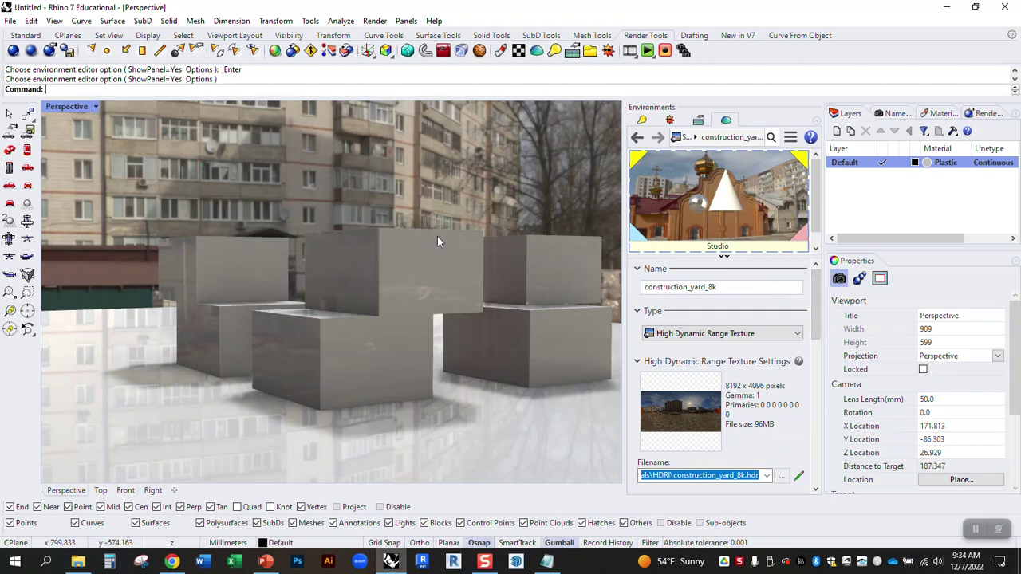
pyautogui.moveTo(437, 237); pyautogui.dragTo(572, 257, button='right')
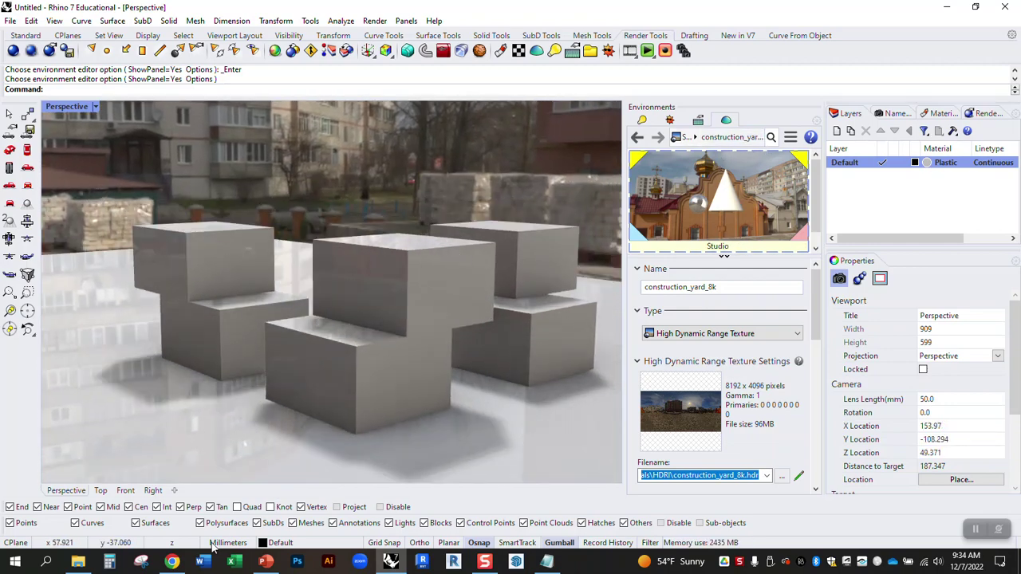
pyautogui.click(172, 562)
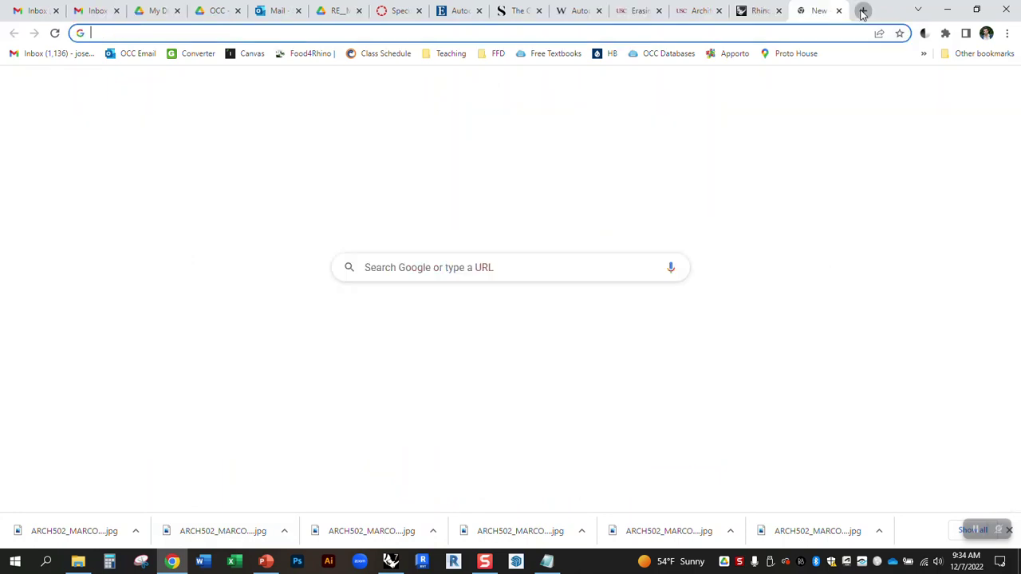
# Step: Search Google for 'free hdri images' in a new tab and open the Poly Haven result
pyautogui.click(862, 12)
pyautogui.write('fre')
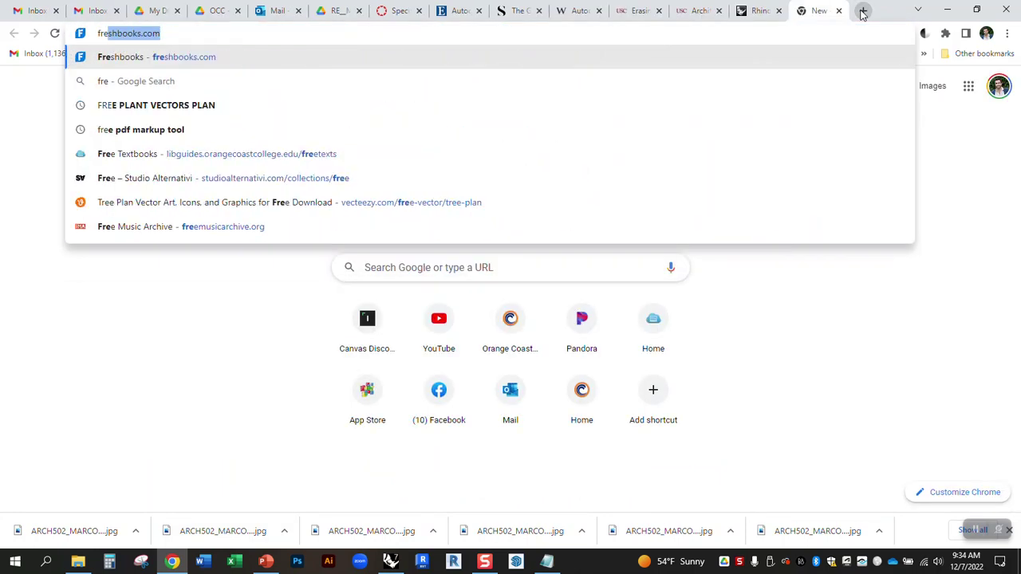
pyautogui.write('e hdri images')
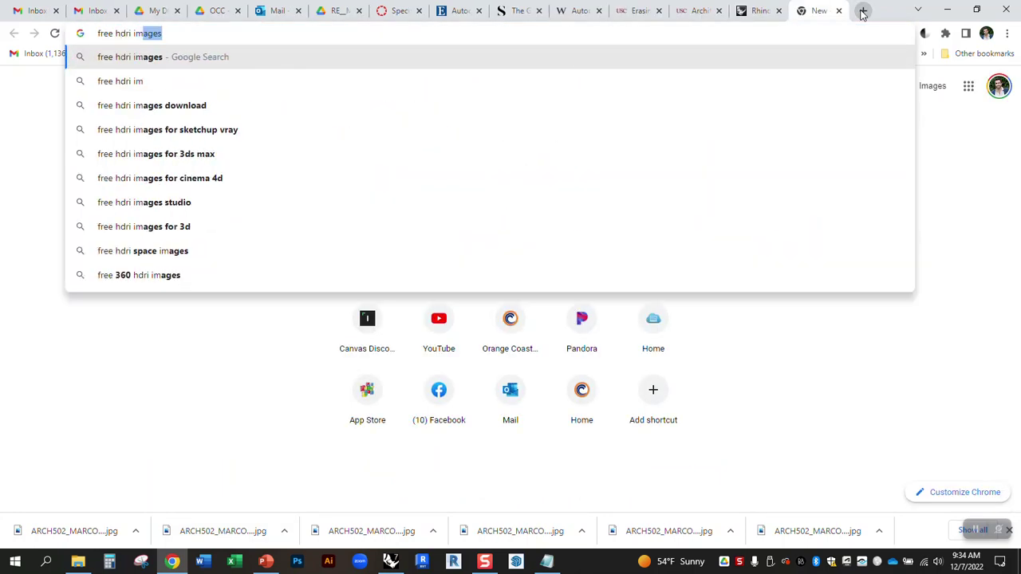
pyautogui.press('Return')
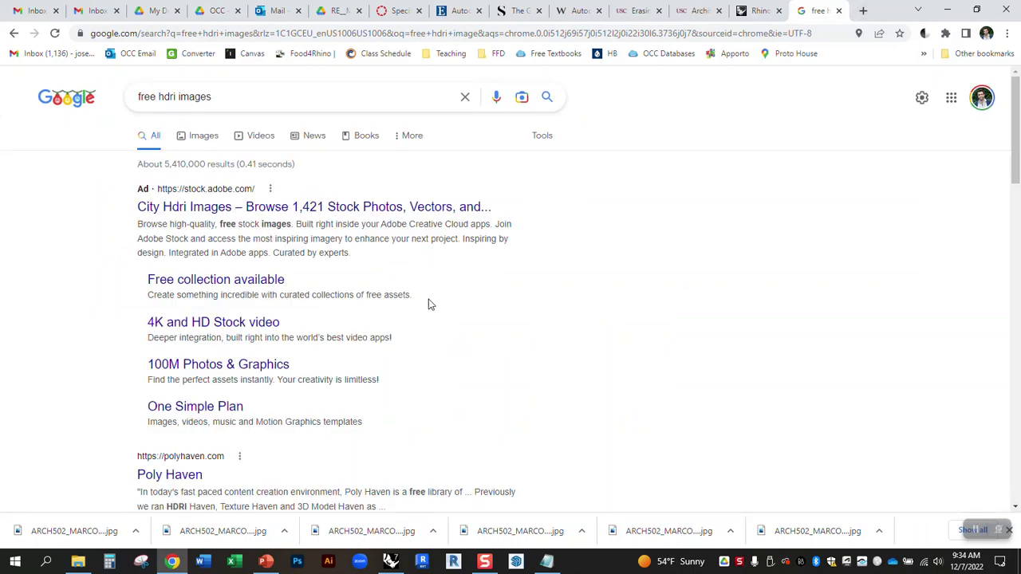
pyautogui.scroll(-1, 402, 342)
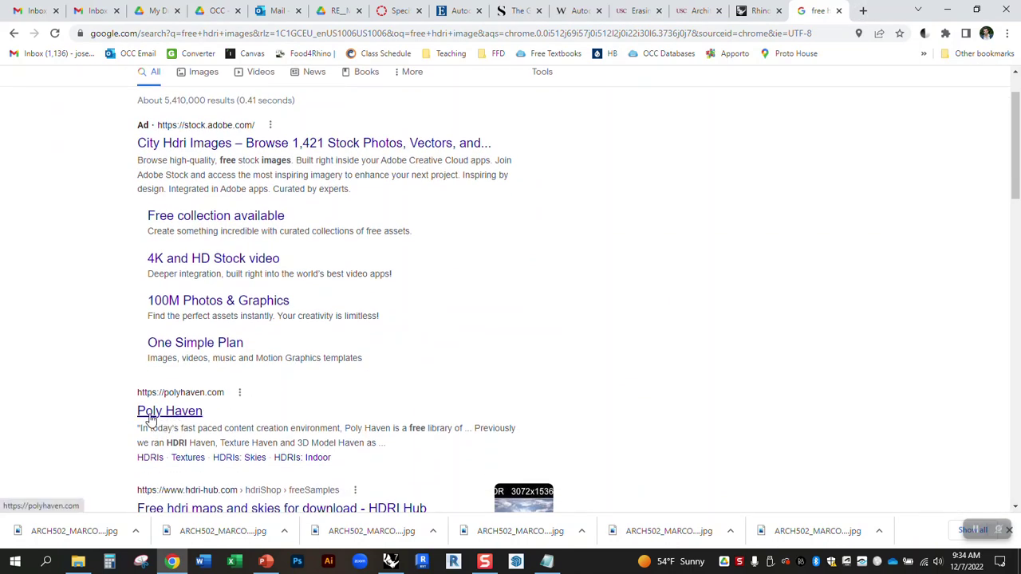
pyautogui.click(155, 412)
# Step: Open Poly Haven's HDRI collection and close the advert covering the grid
pyautogui.scroll(-2, 402, 286)
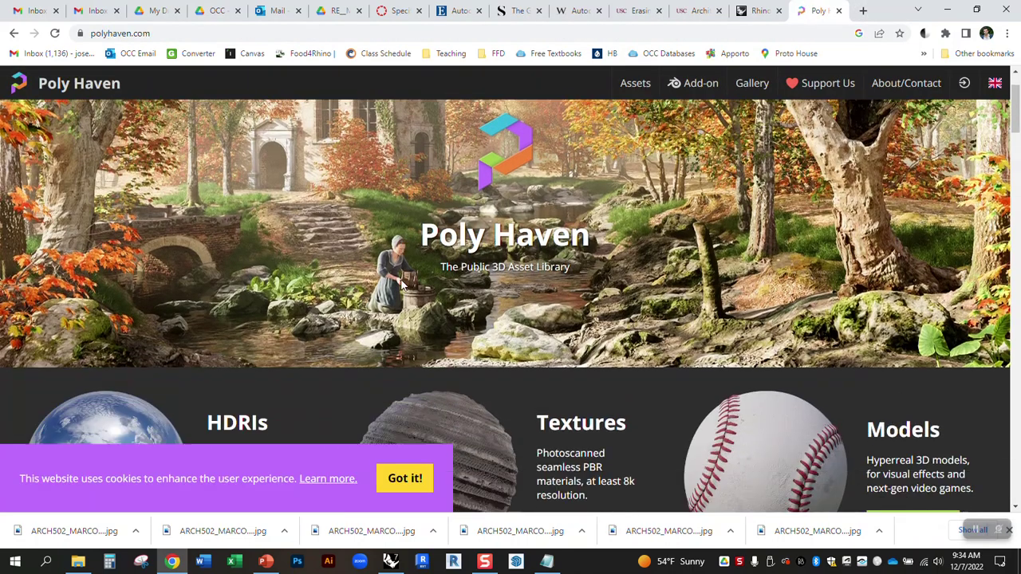
pyautogui.scroll(-3, 408, 294)
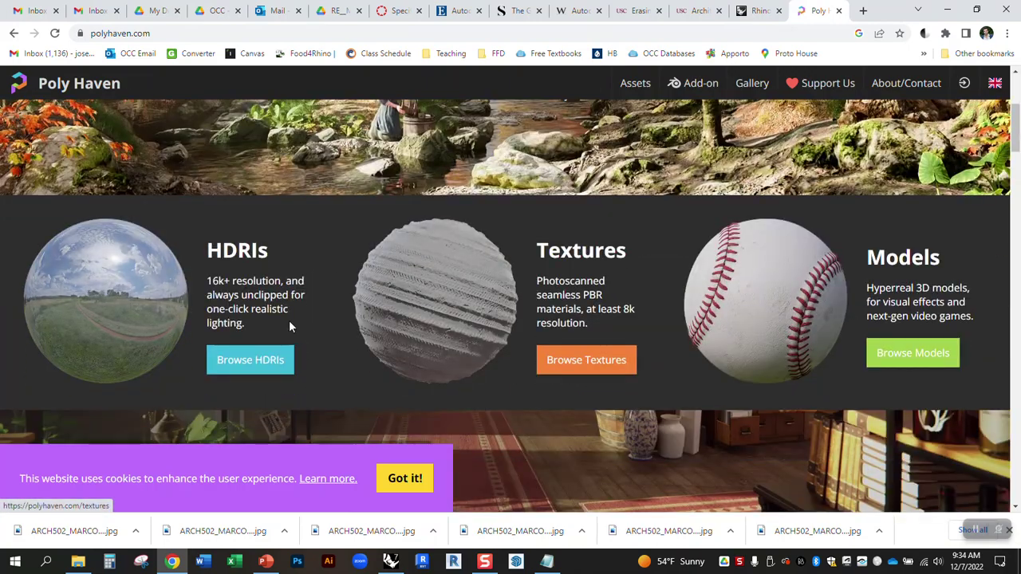
pyautogui.click(229, 368)
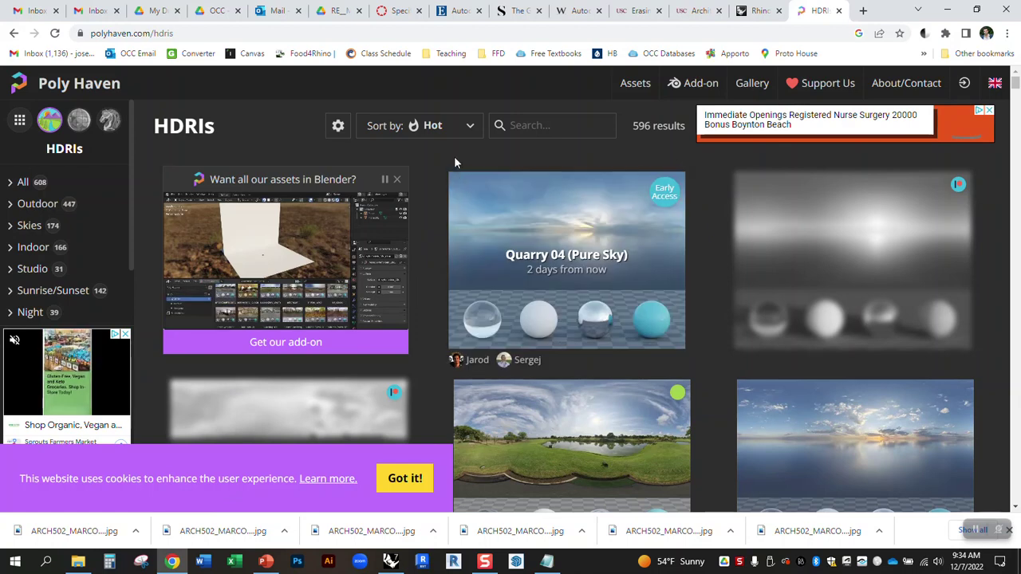
pyautogui.scroll(-3, 469, 320)
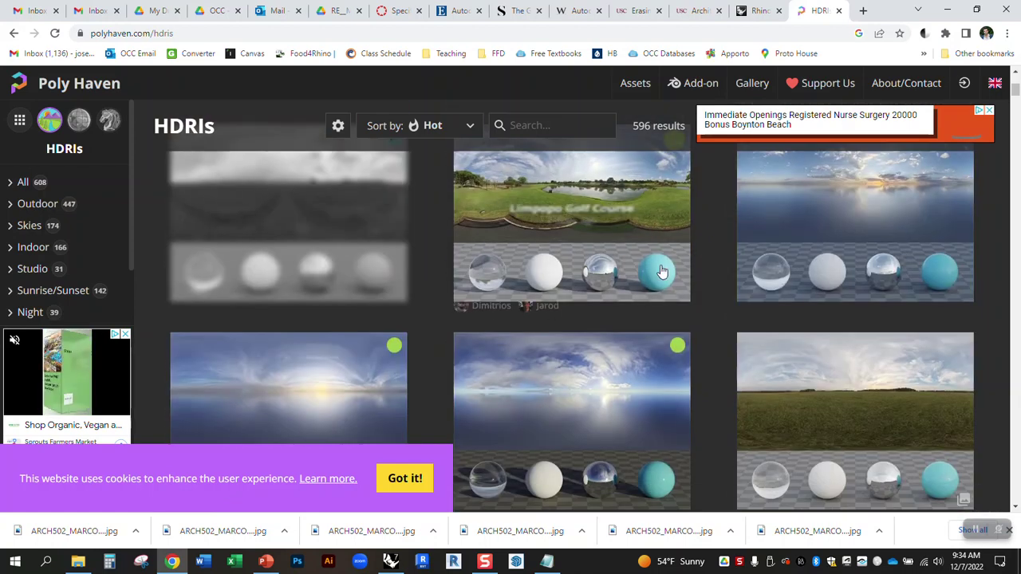
pyautogui.click(988, 114)
# Step: Sort the HDRIs by Downloads and open the Cape Hill HDRI page
pyautogui.scroll(-1, 510, 335)
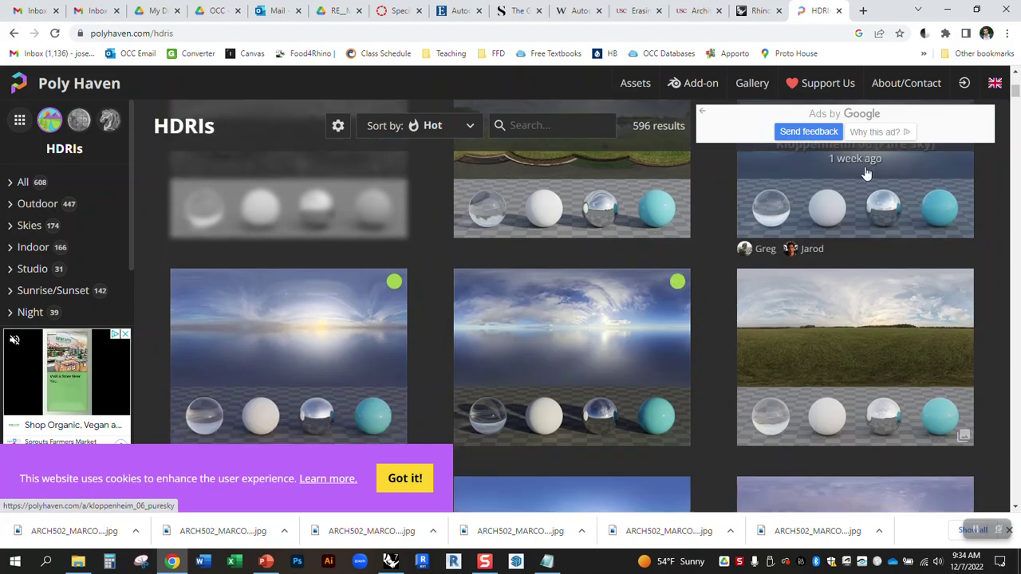
pyautogui.scroll(-2, 93, 269)
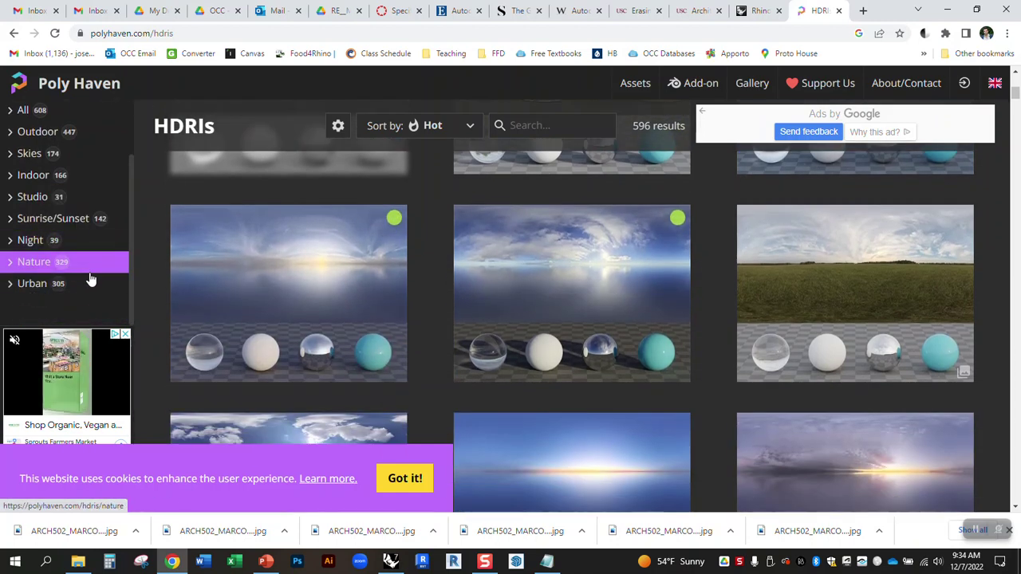
pyautogui.scroll(1, 90, 279)
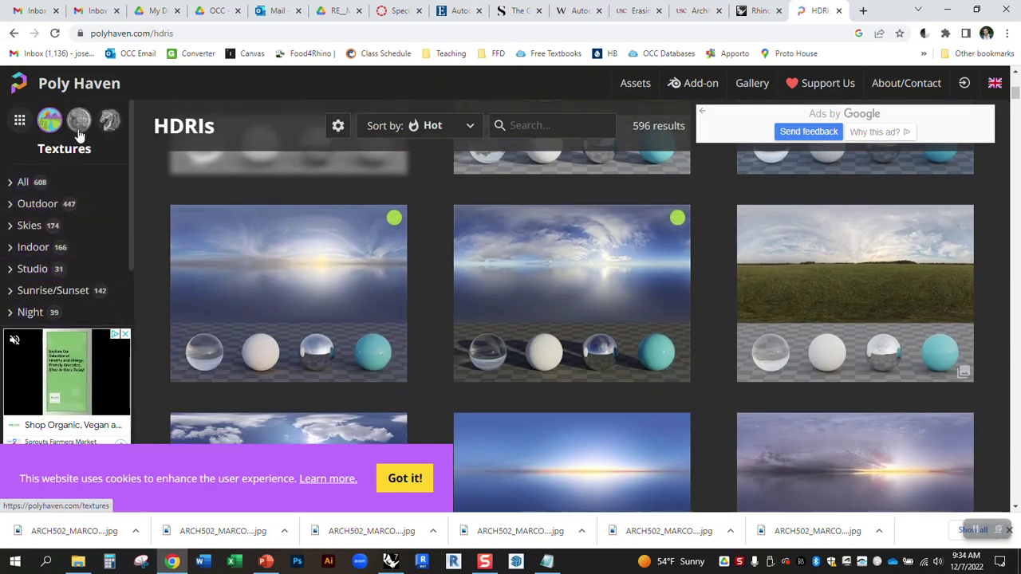
pyautogui.click(474, 129)
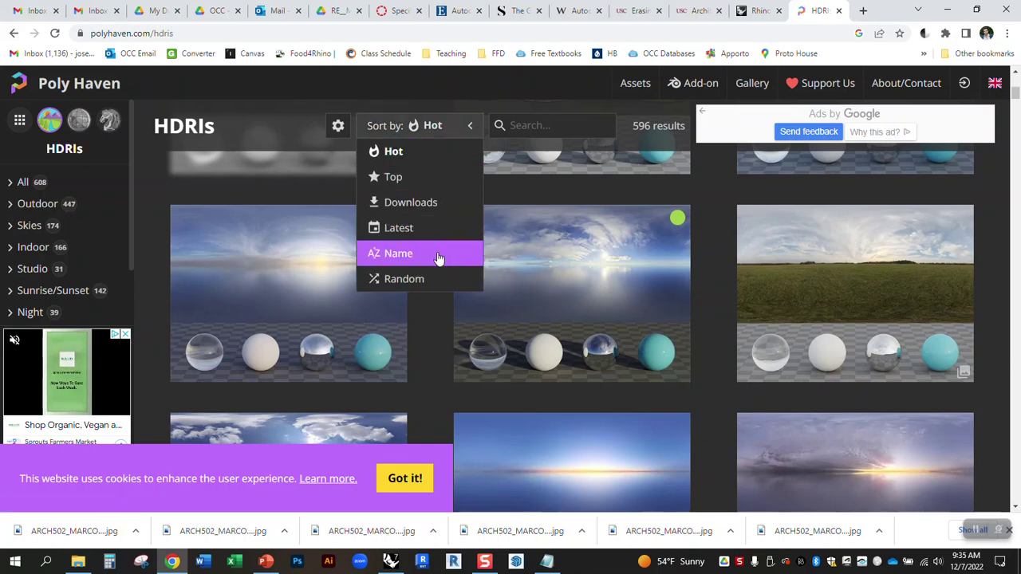
pyautogui.click(436, 203)
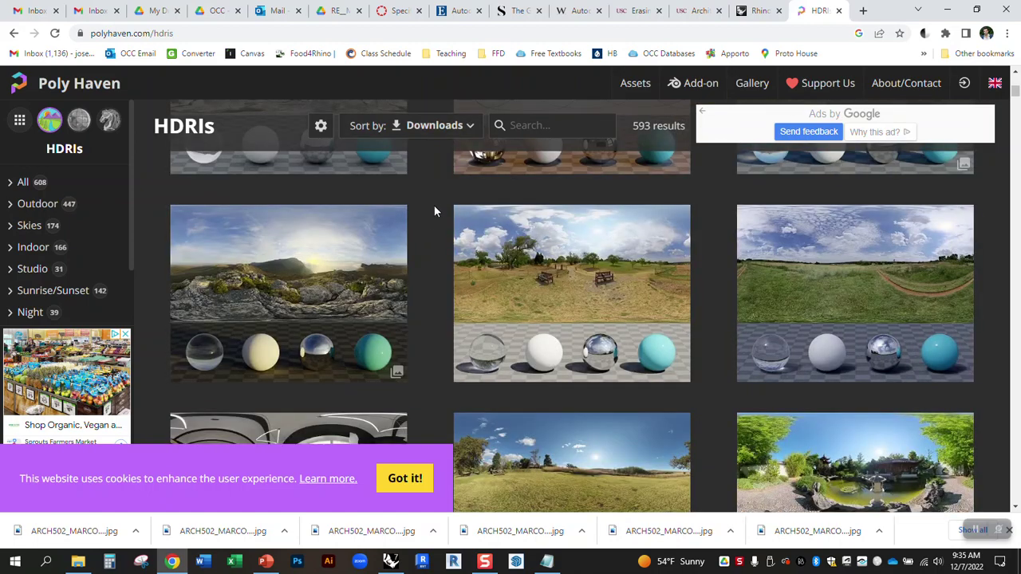
pyautogui.click(370, 288)
# Step: Download the Cape Hill HDRI as cape_hill_4k.exr into FFD > Materials > HDRI
pyautogui.scroll(-2, 602, 271)
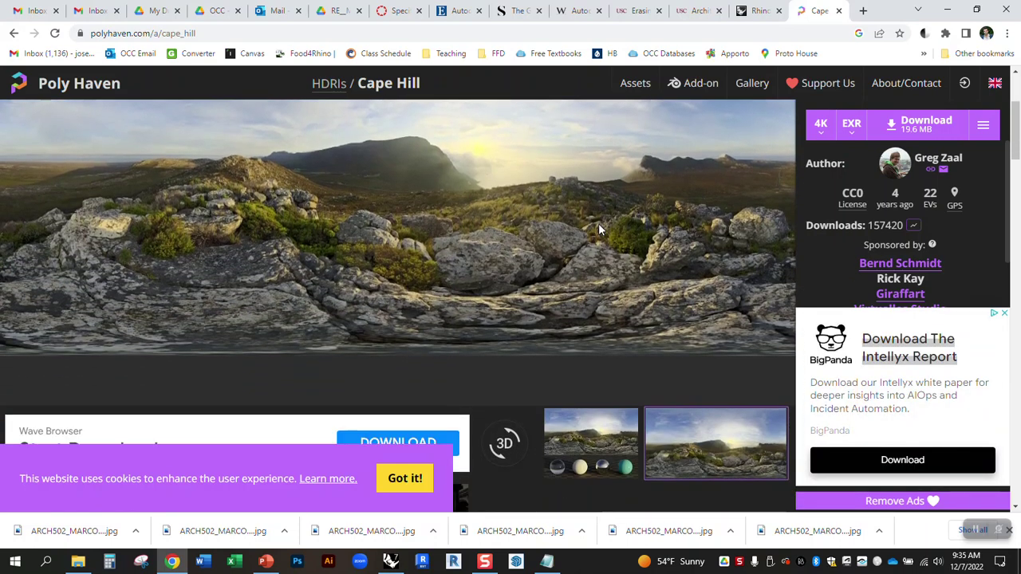
pyautogui.scroll(1, 600, 228)
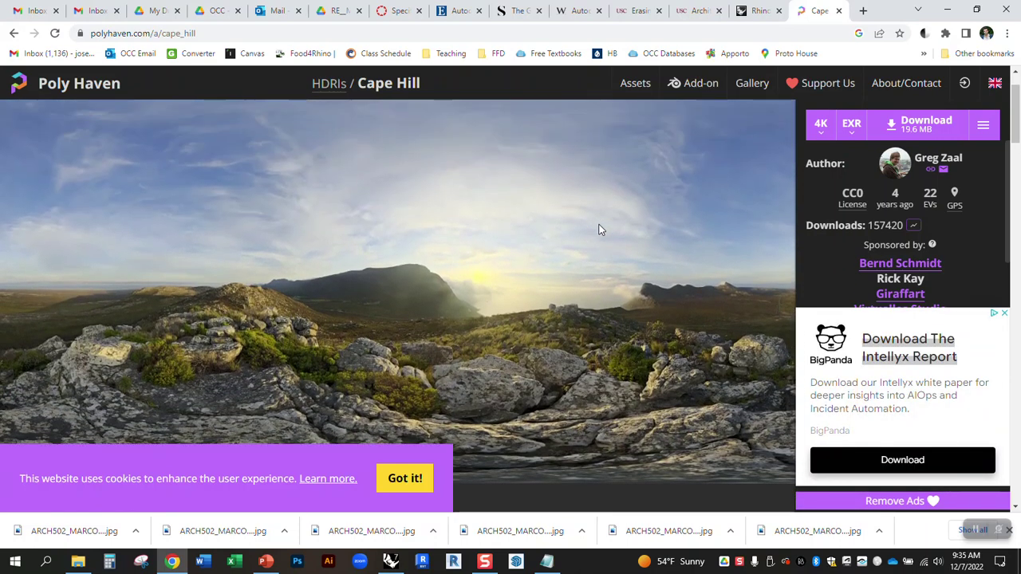
pyautogui.click(918, 130)
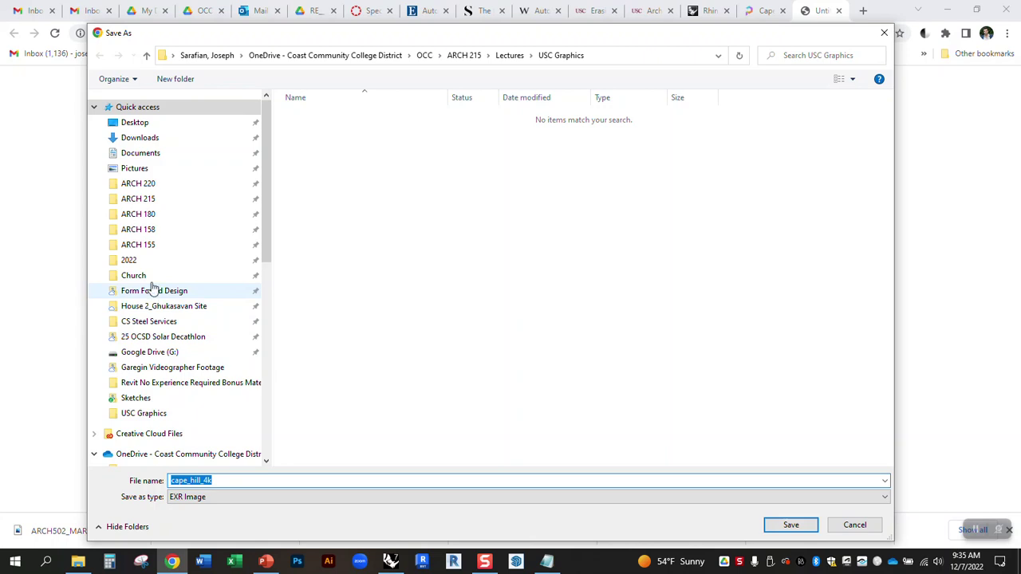
pyautogui.scroll(-6, 165, 349)
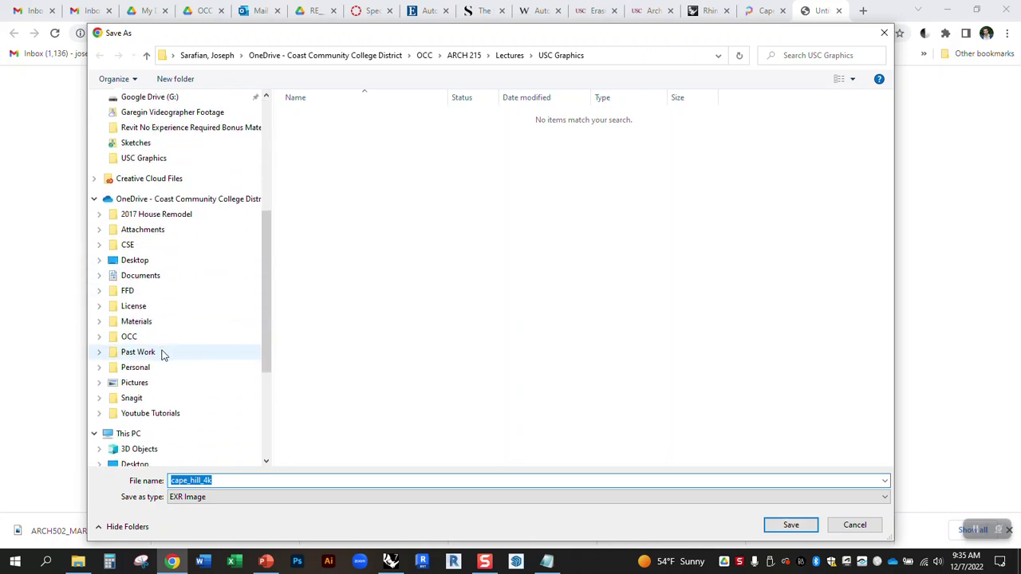
pyautogui.click(126, 292)
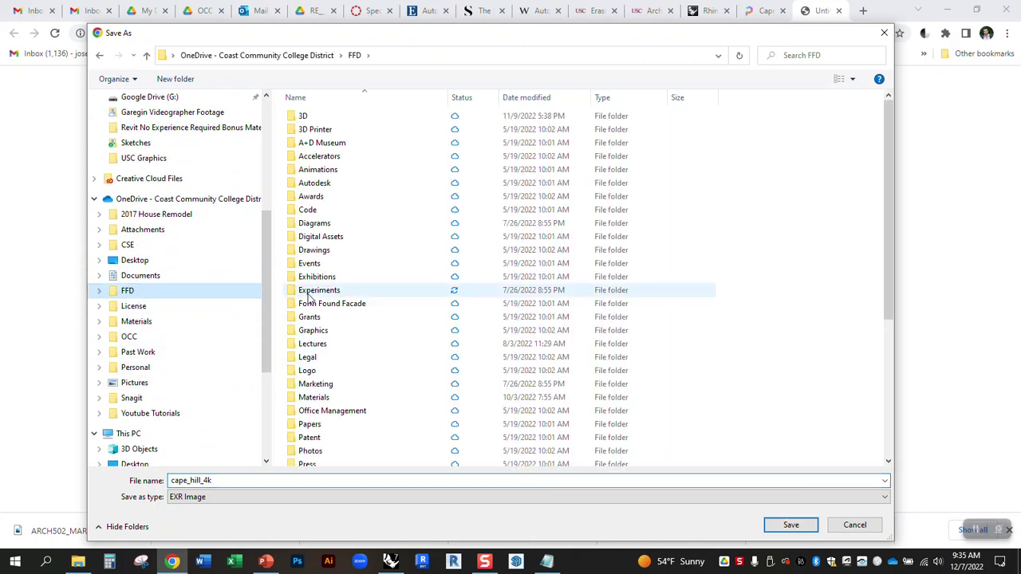
pyautogui.doubleClick(321, 403)
pyautogui.click(317, 319)
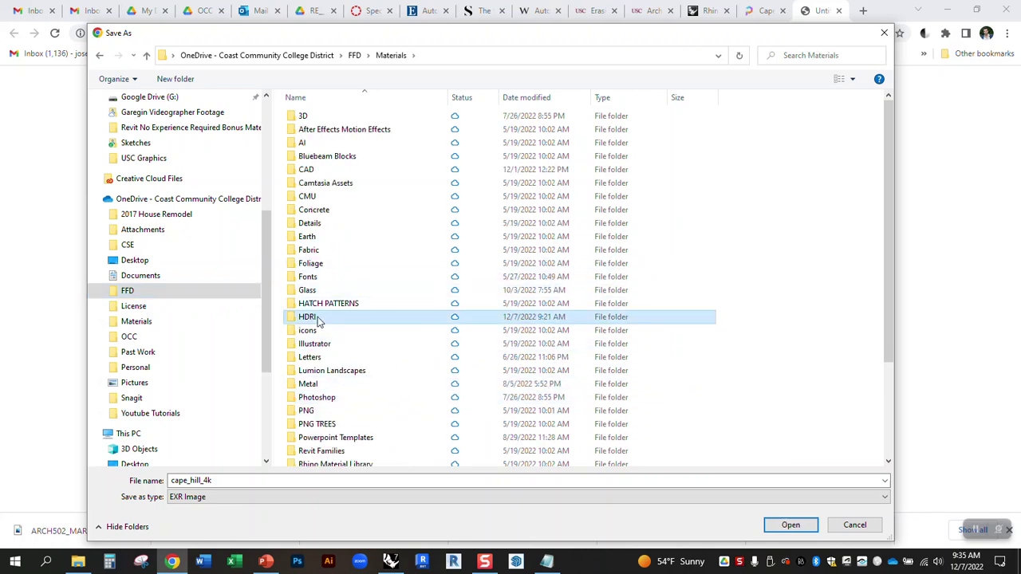
pyautogui.doubleClick(319, 319)
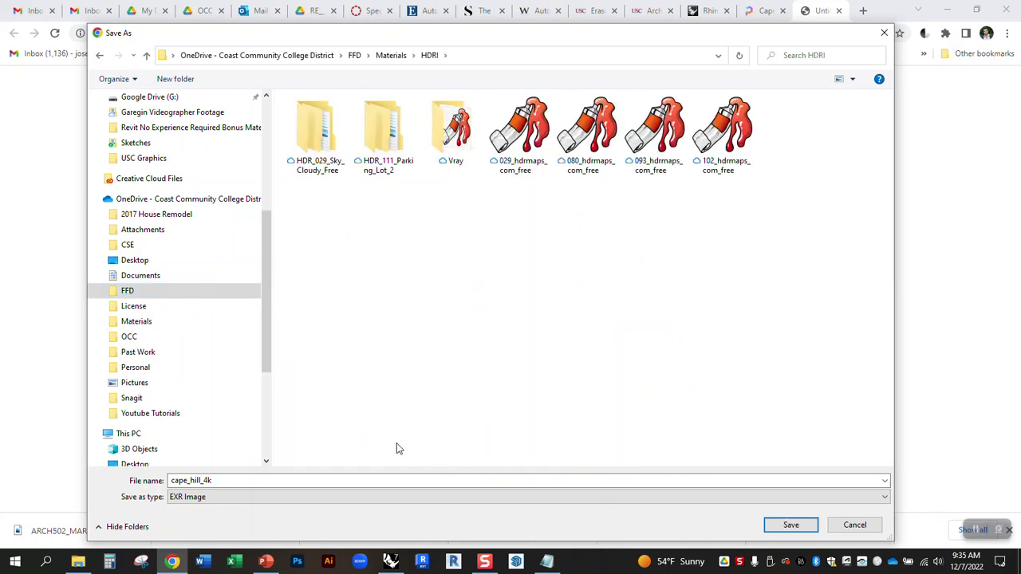
pyautogui.click(790, 526)
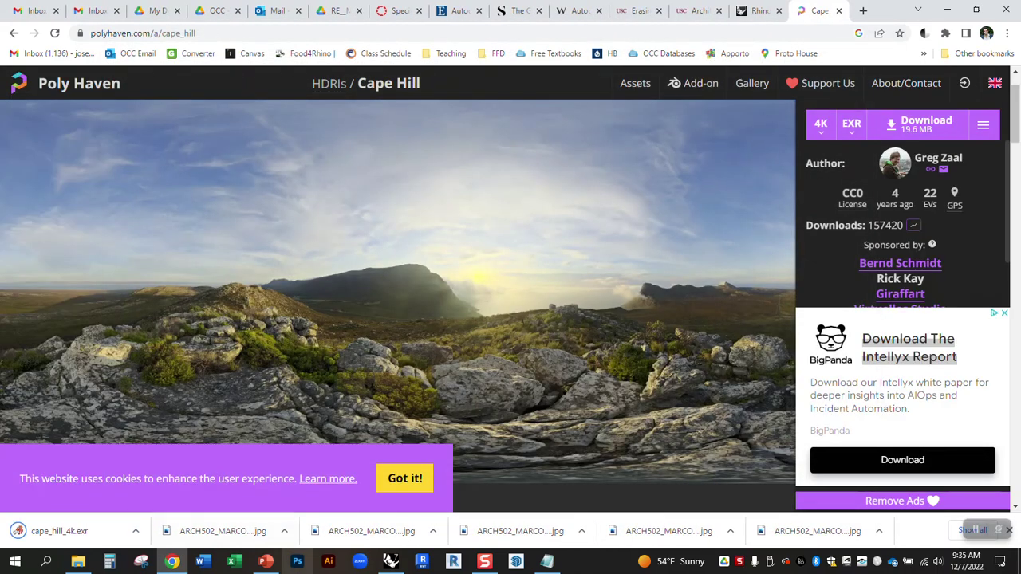
# Step: In Rhino's environment settings, browse the HDRI folder in Details view and load cape_hill_4k
pyautogui.click(391, 562)
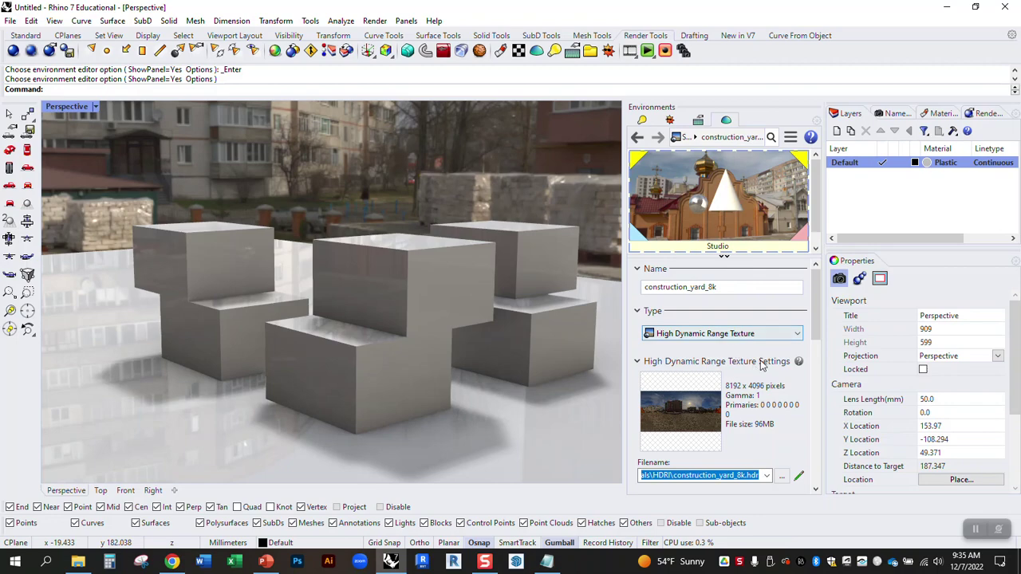
pyautogui.click(783, 477)
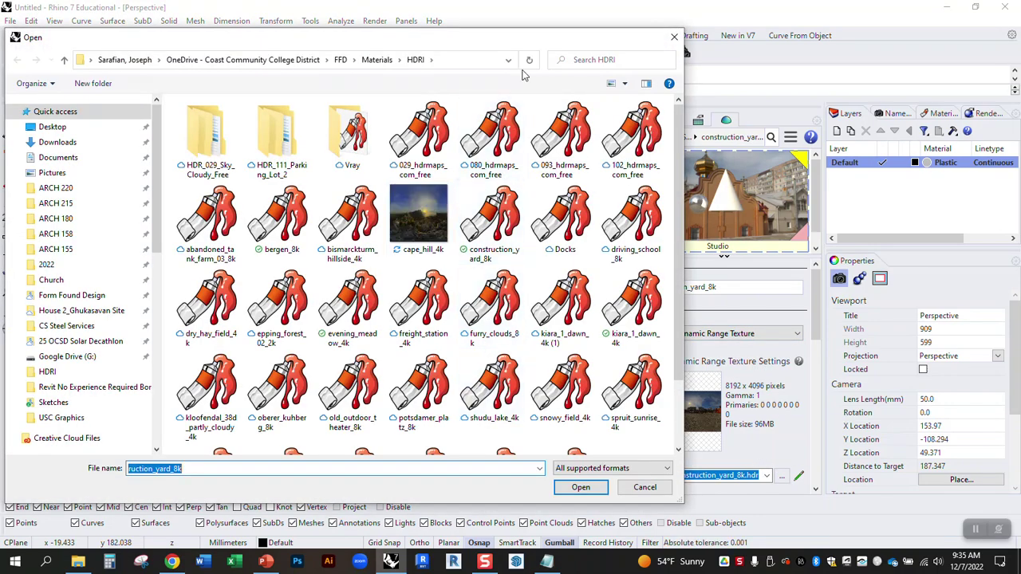
pyautogui.click(625, 83)
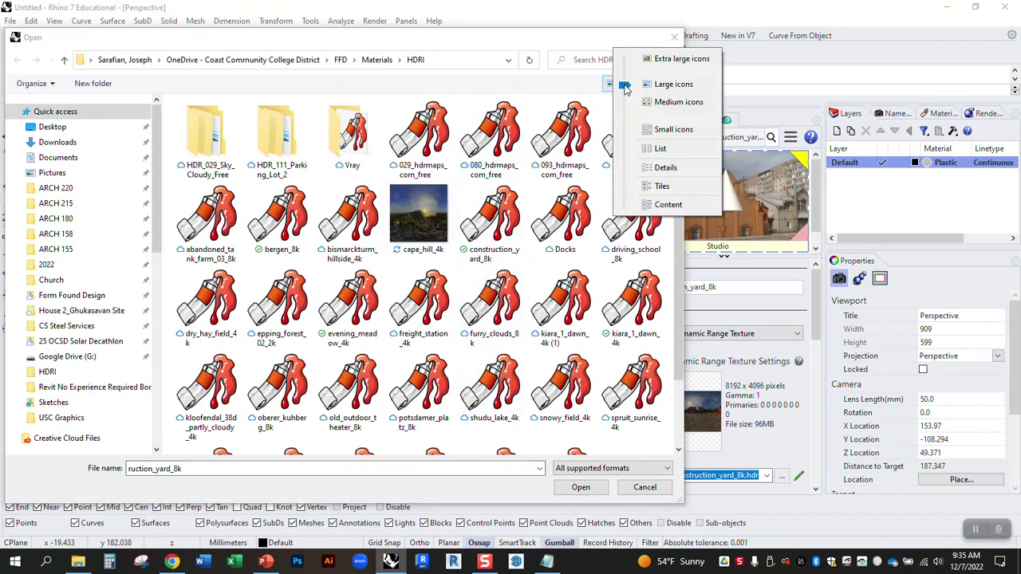
pyautogui.click(662, 167)
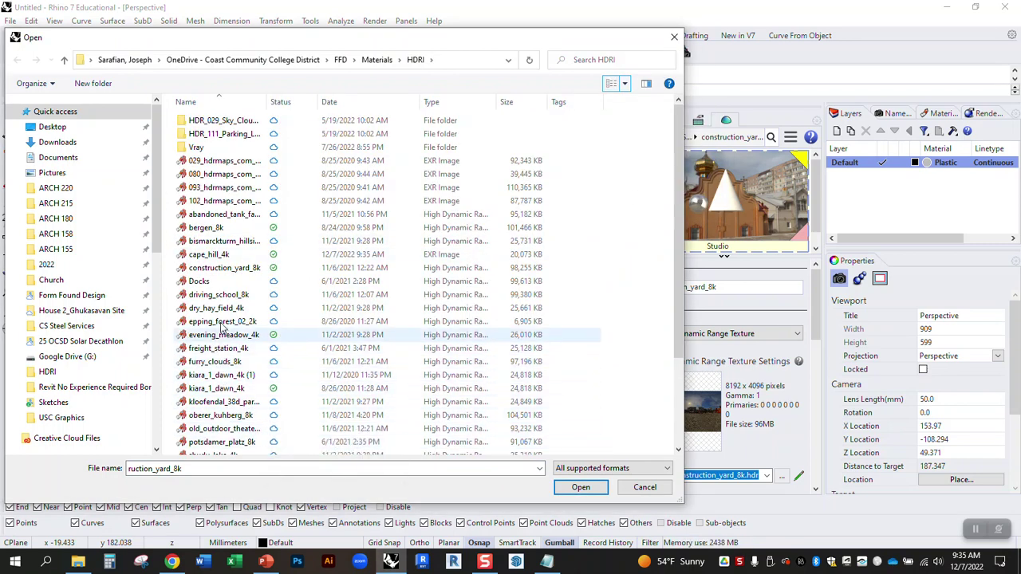
pyautogui.doubleClick(215, 255)
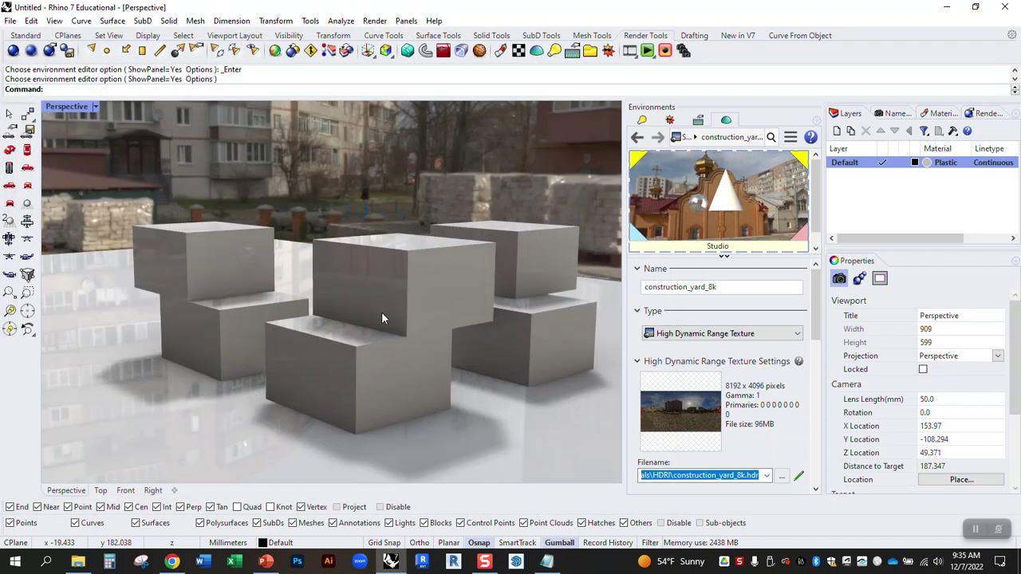
# Step: Switch to Chrome's Poly Haven Cape Hill HDRI page
pyautogui.click(171, 562)
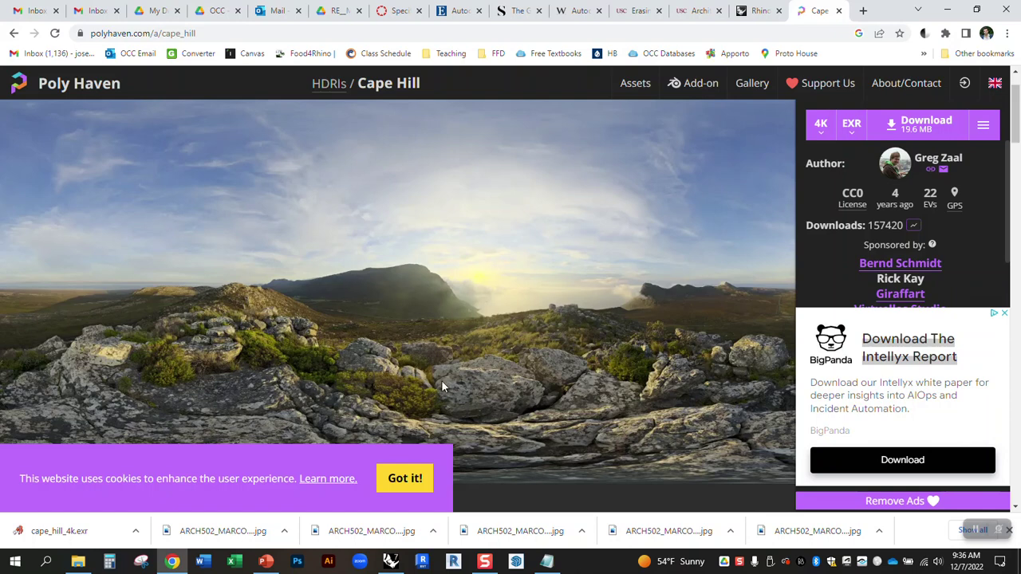
# Step: Return to Rhino and orbit the boxes now set against the Cape Hill hilltop backdrop
pyautogui.click(390, 561)
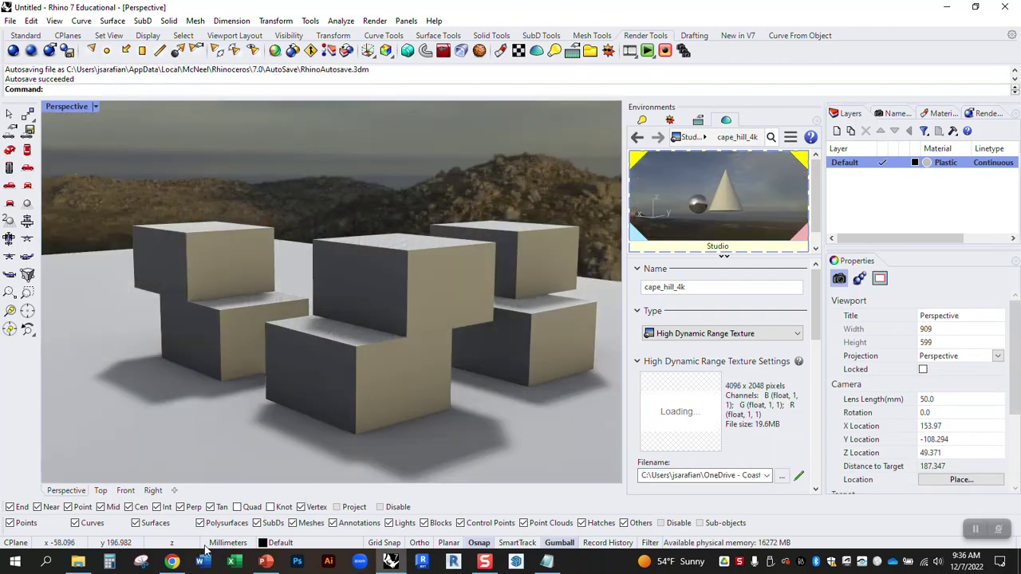
pyautogui.moveTo(303, 358); pyautogui.dragTo(397, 319, button='right')
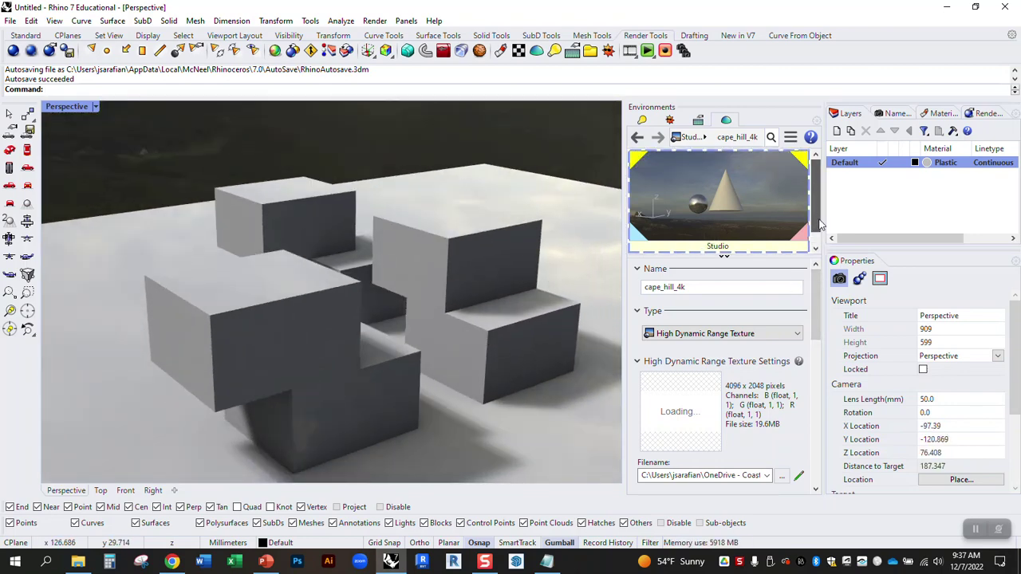
# Step: Orbit the Perspective view slightly to see the stacked boxes from another side
pyautogui.moveTo(820, 311)
pyautogui.mouseDown()
pyautogui.moveTo(825, 468)
pyautogui.moveTo(819, 327)
pyautogui.mouseUp()
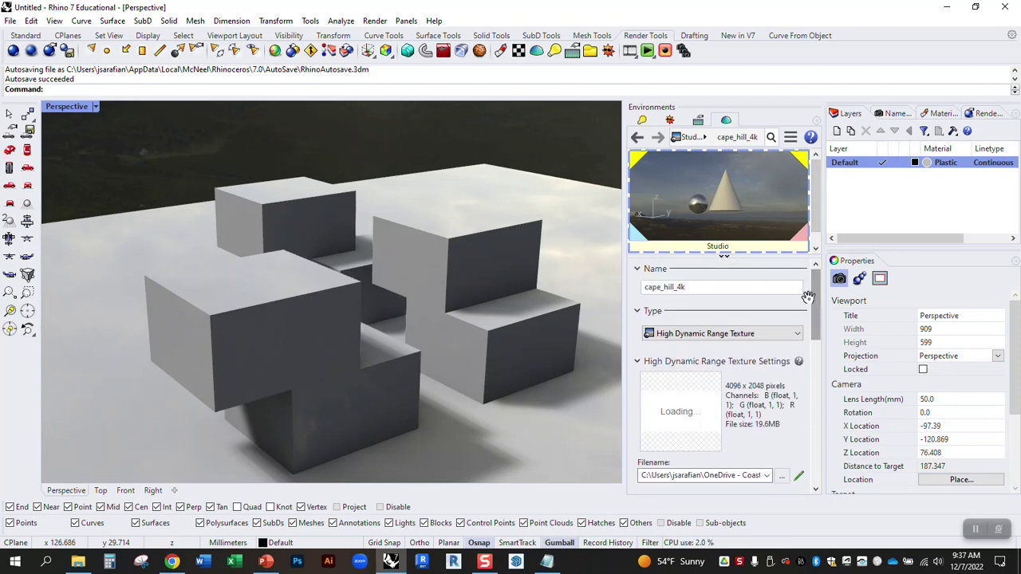
pyautogui.click(68, 106)
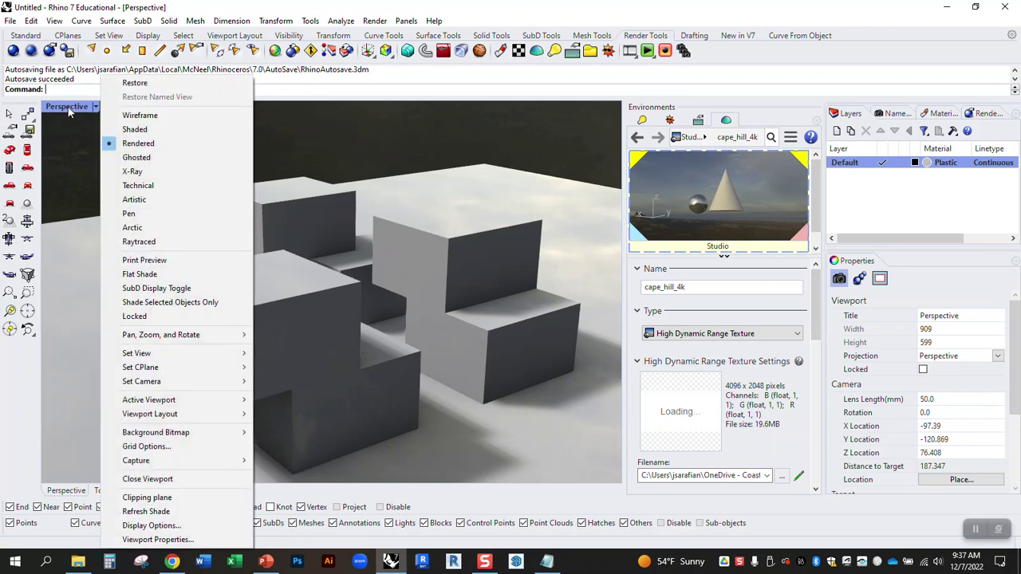
# Step: Set the Rendered display mode's background to a solid white colour
pyautogui.click(144, 526)
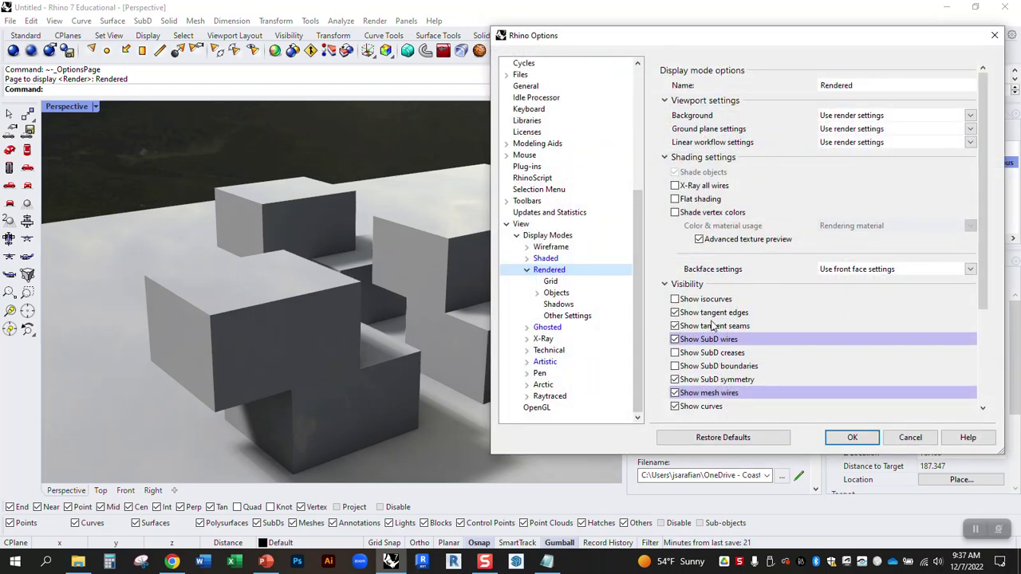
pyautogui.moveTo(710, 29); pyautogui.dragTo(665, 26)
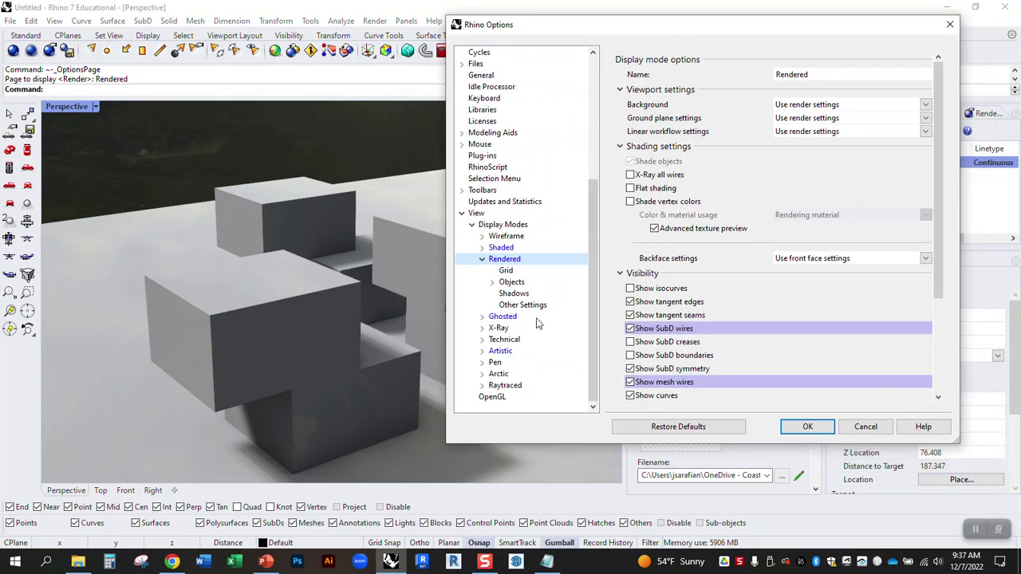
pyautogui.scroll(-5, 775, 315)
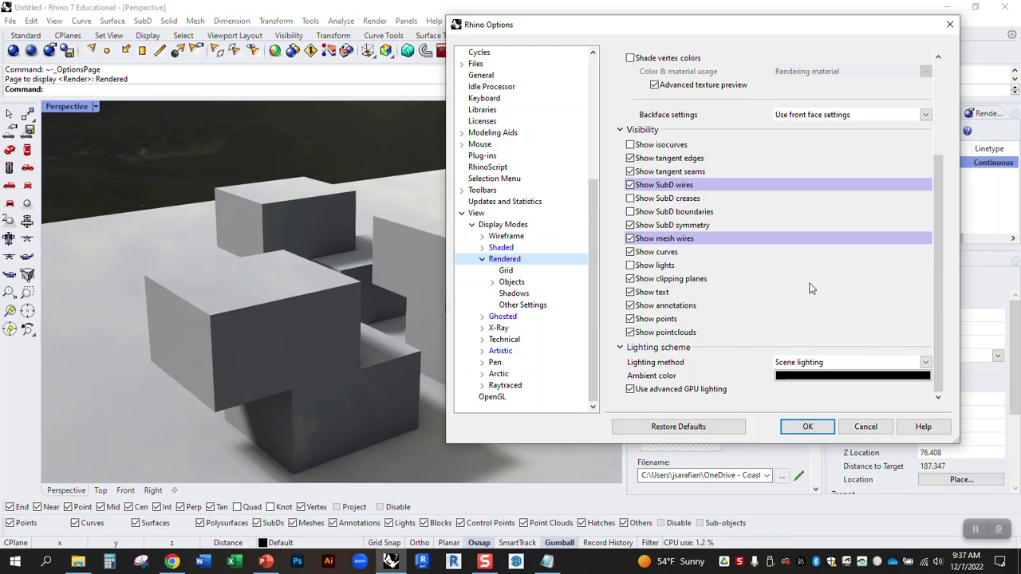
pyautogui.scroll(5, 748, 363)
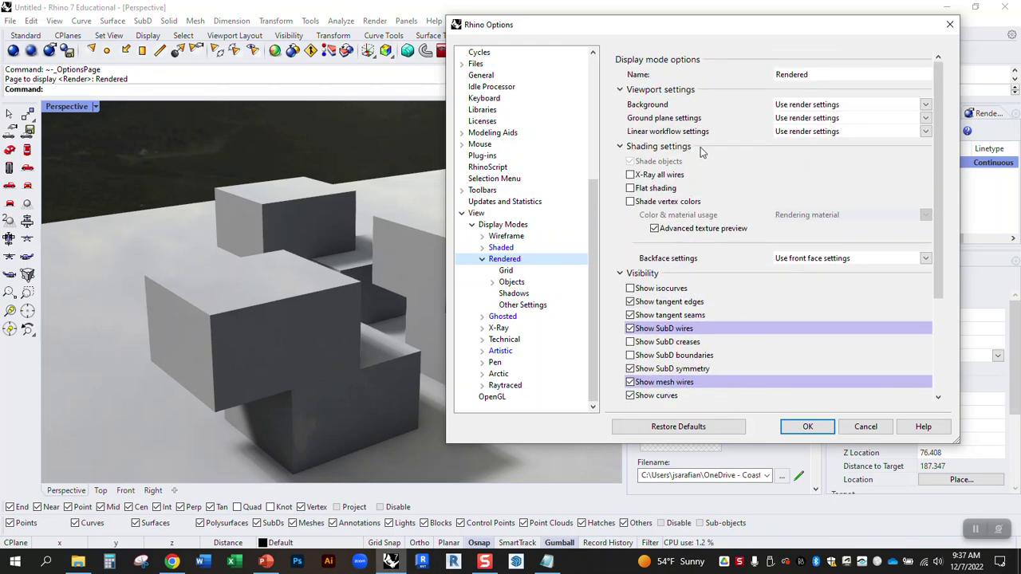
pyautogui.click(926, 107)
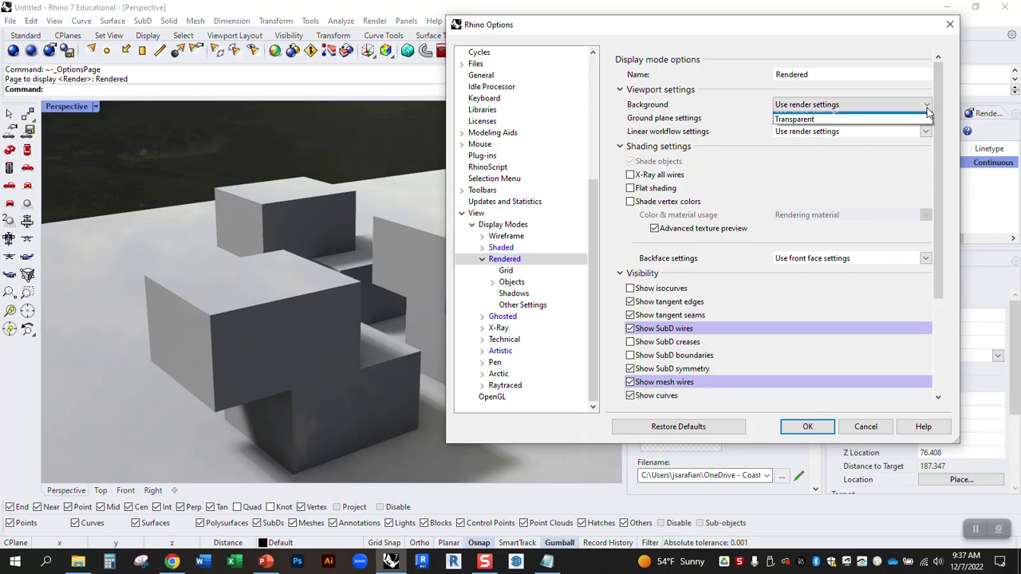
pyautogui.click(804, 126)
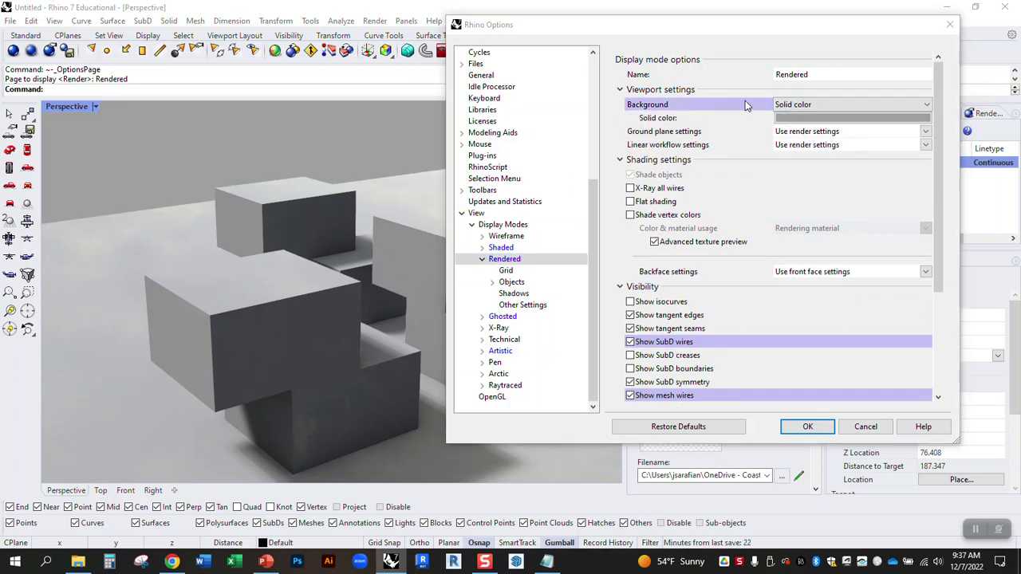
pyautogui.click(824, 119)
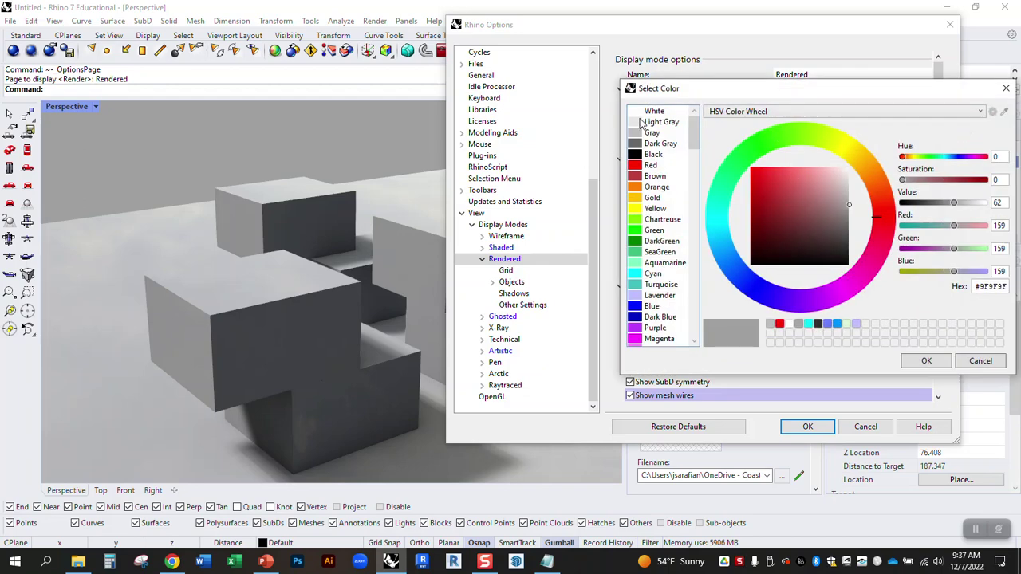
pyautogui.click(650, 111)
pyautogui.click(925, 361)
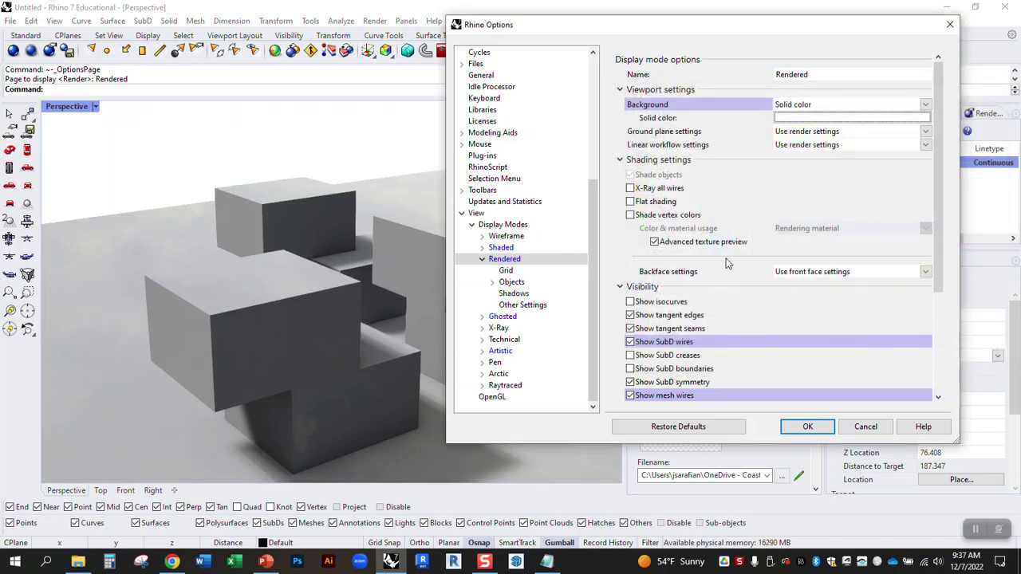
pyautogui.click(807, 426)
# Step: Orbit the boxes to check them against the white background
pyautogui.moveTo(404, 307)
pyautogui.mouseDown(button='right')
pyautogui.moveTo(358, 292)
pyautogui.moveTo(312, 308)
pyautogui.moveTo(293, 336)
pyautogui.moveTo(317, 349)
pyautogui.moveTo(372, 319)
pyautogui.moveTo(391, 322)
pyautogui.mouseUp(button='right')
pyautogui.moveTo(560, 305); pyautogui.dragTo(407, 346, button='right')
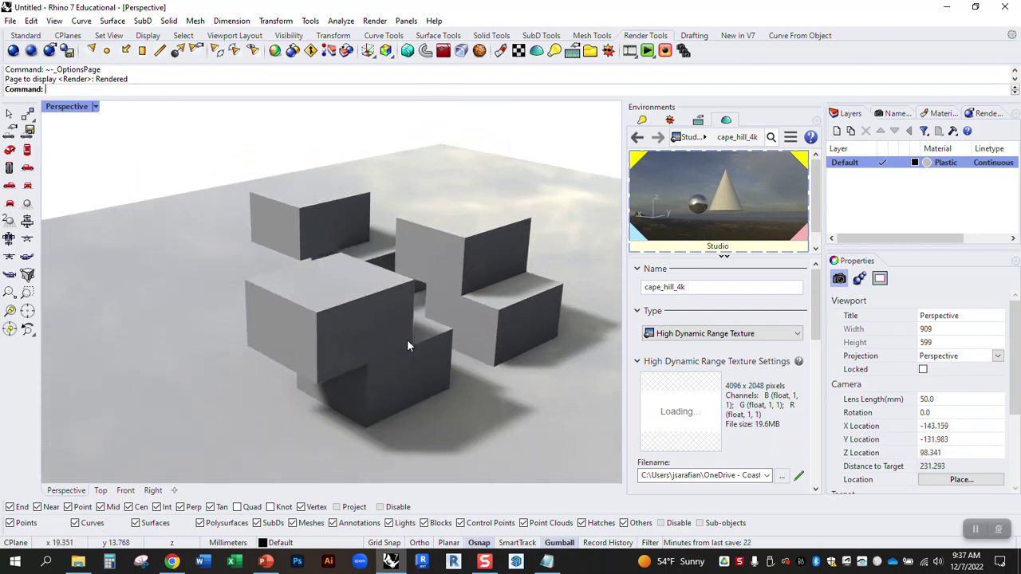
pyautogui.click(64, 110)
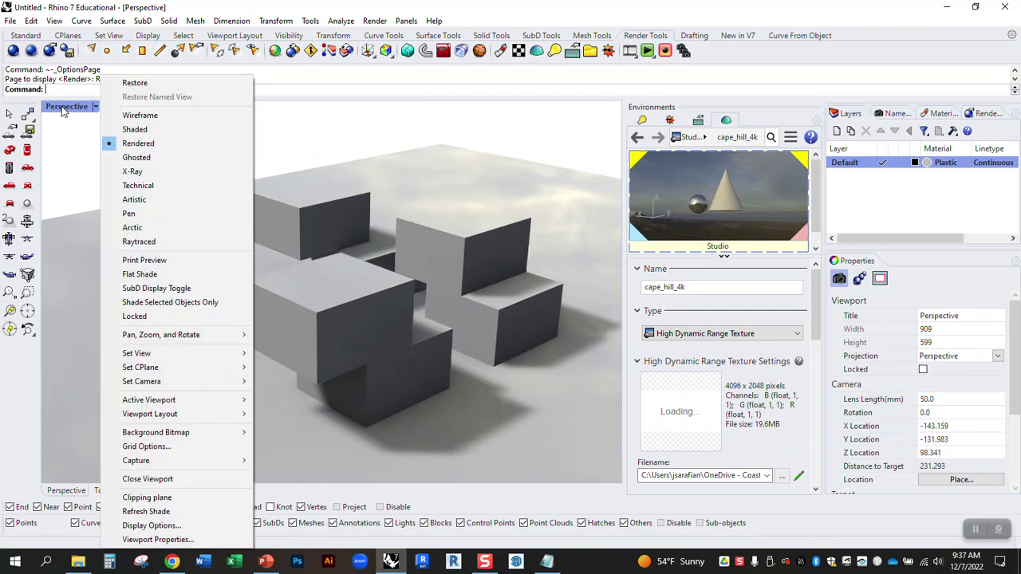
# Step: Set the Rendered background back to Use render settings, leaving flat shading and isocurves off
pyautogui.click(152, 526)
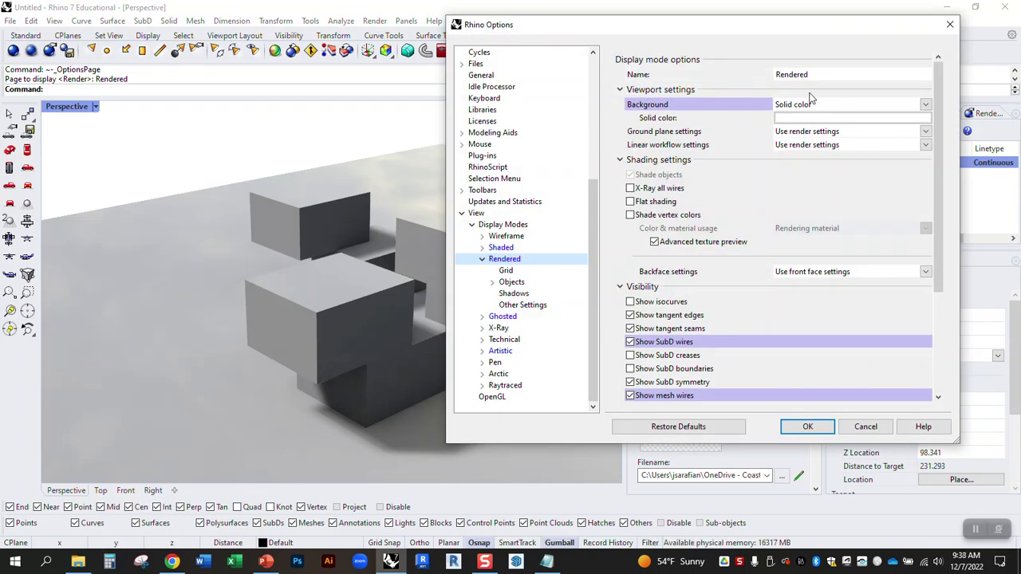
pyautogui.click(925, 107)
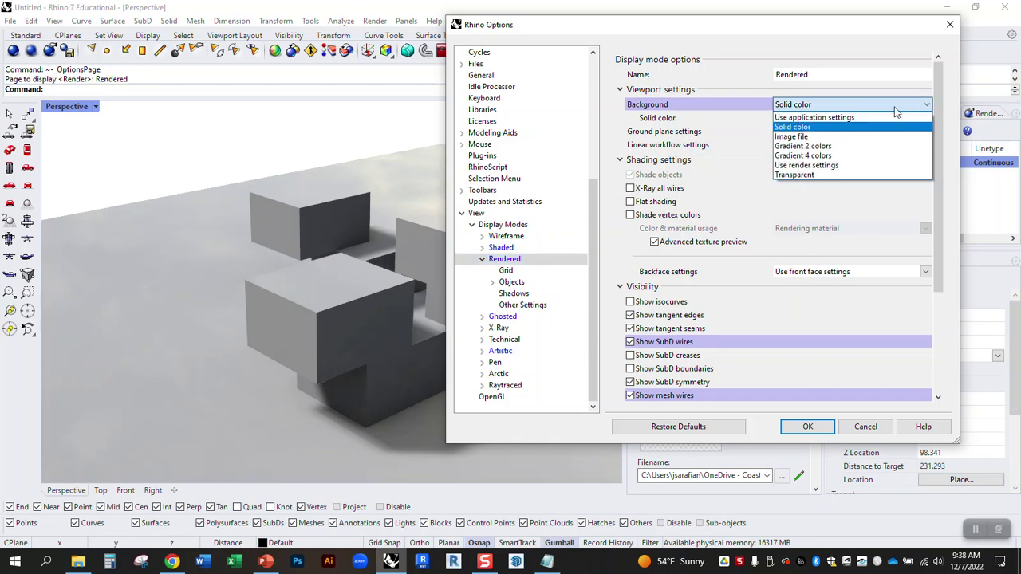
pyautogui.click(841, 166)
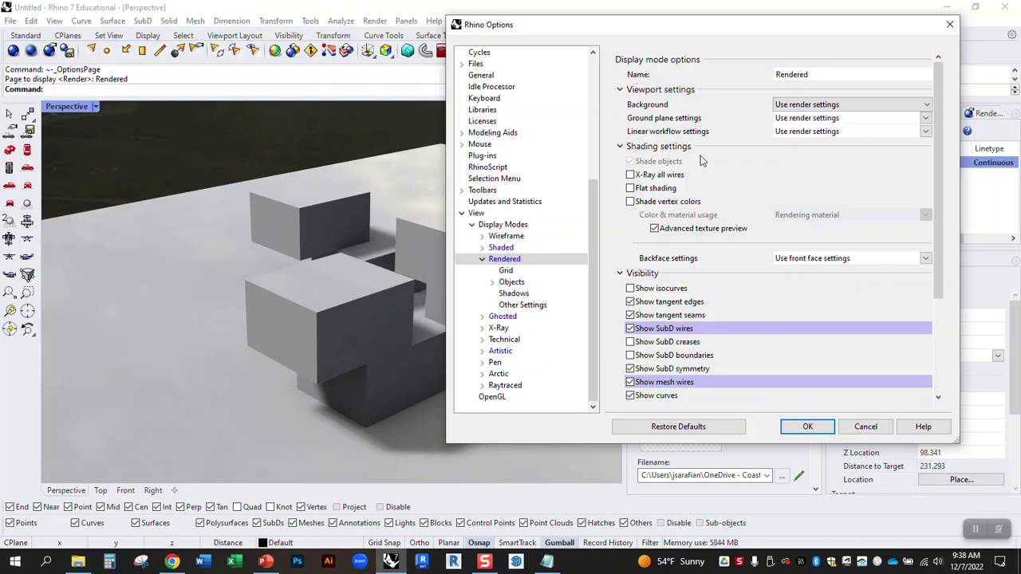
pyautogui.click(631, 190)
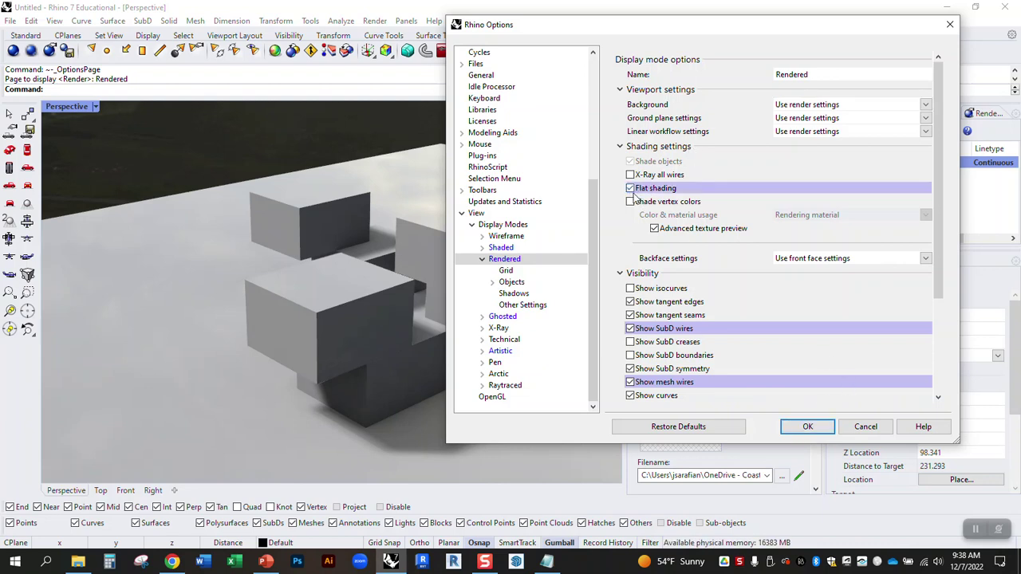
pyautogui.click(630, 189)
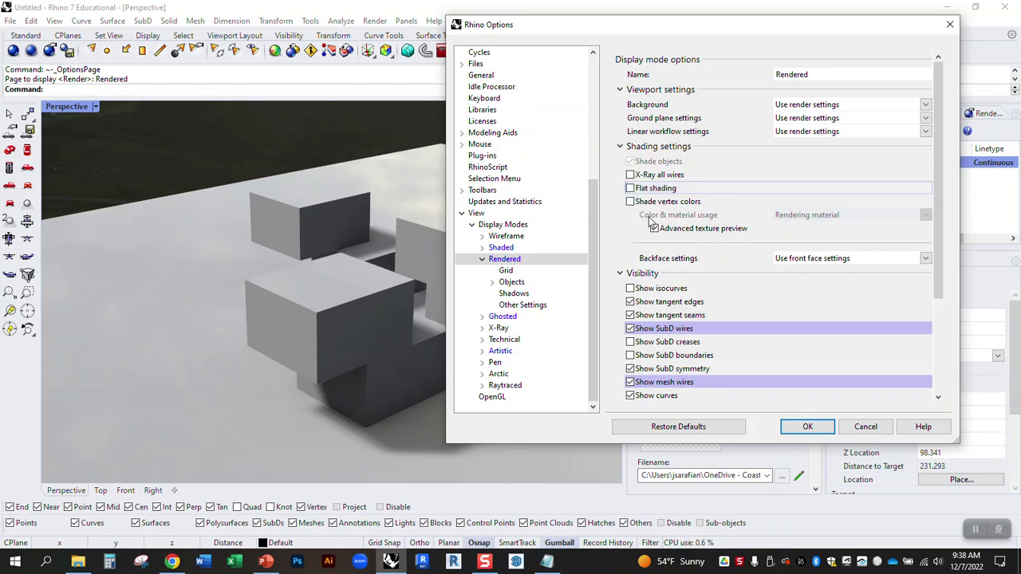
pyautogui.click(630, 289)
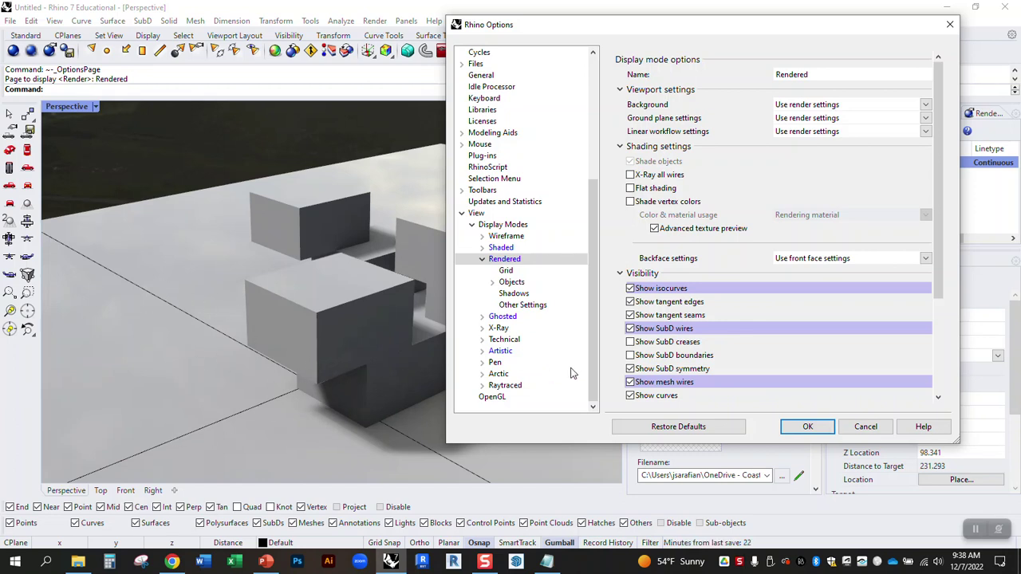
pyautogui.click(630, 289)
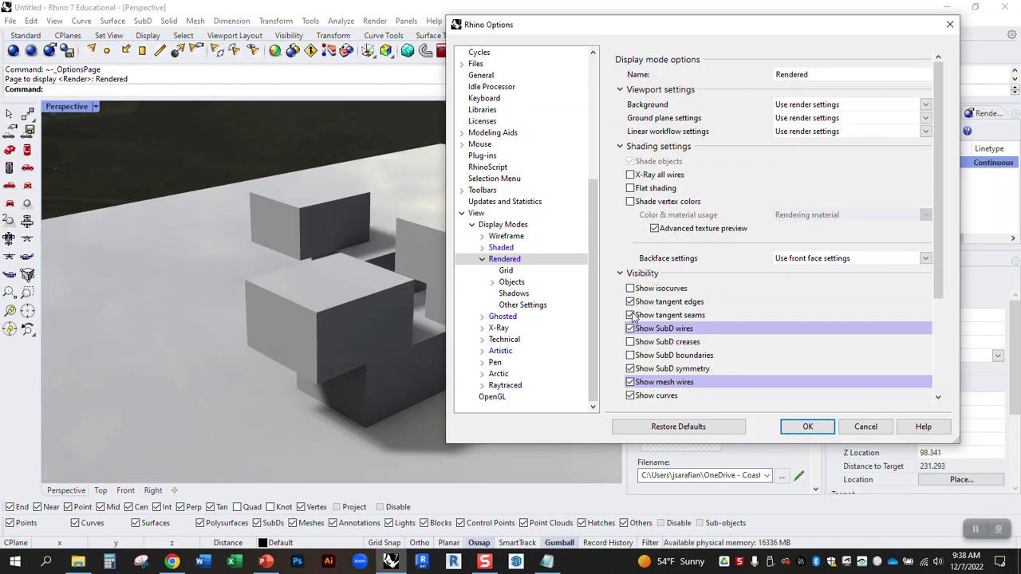
pyautogui.scroll(-3, 754, 384)
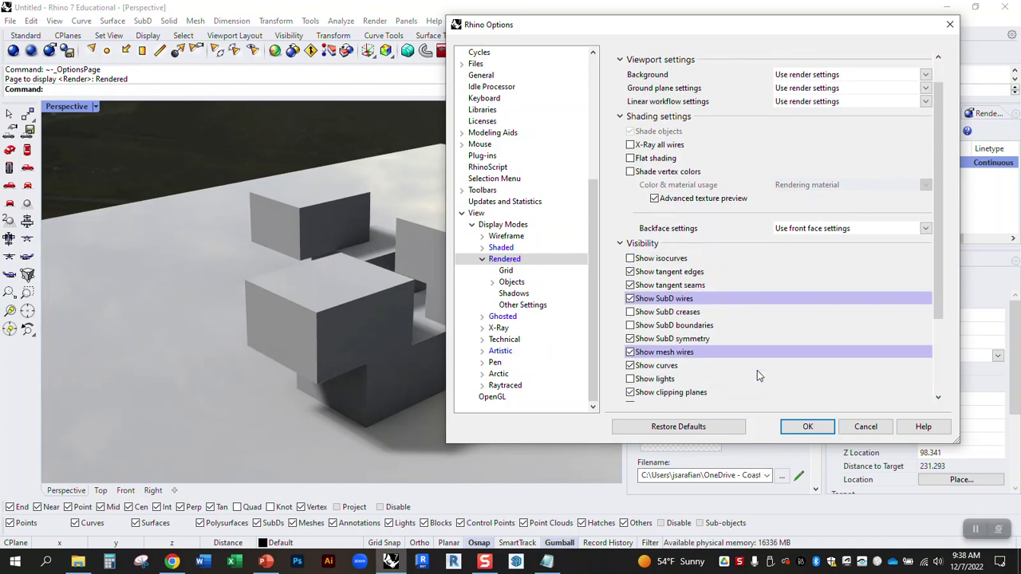
pyautogui.scroll(-1, 749, 376)
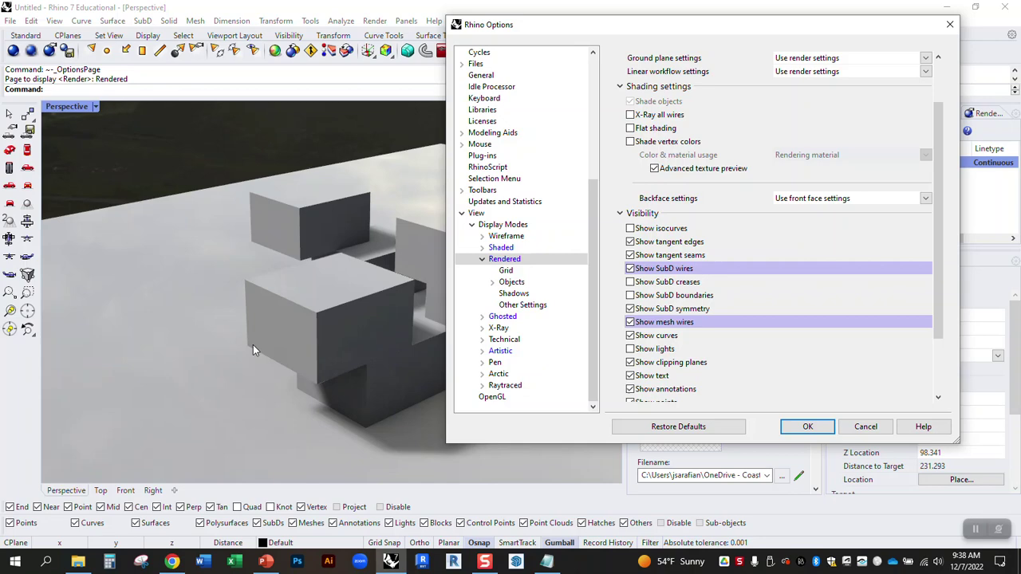
pyautogui.scroll(-3, 741, 347)
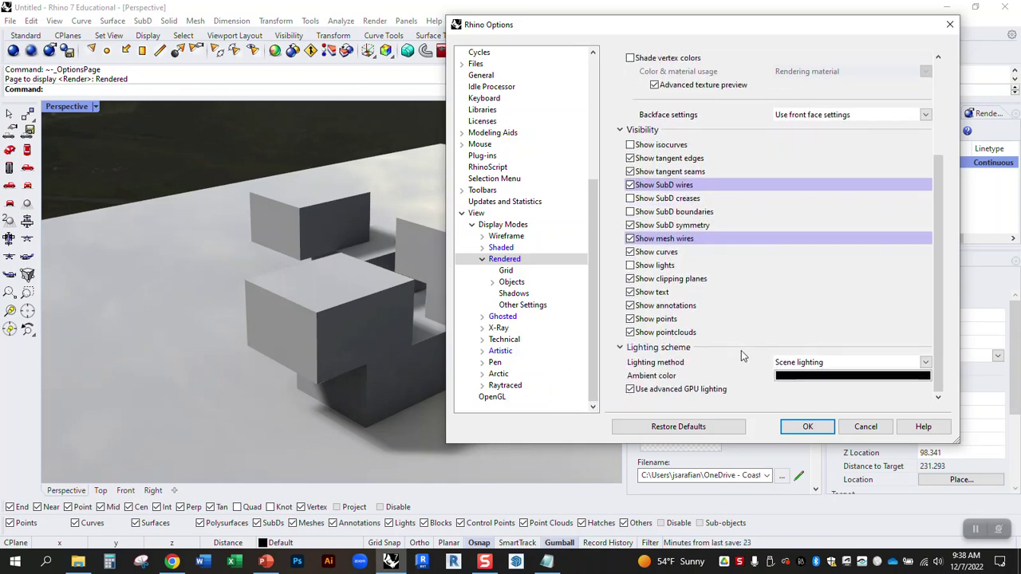
pyautogui.click(808, 428)
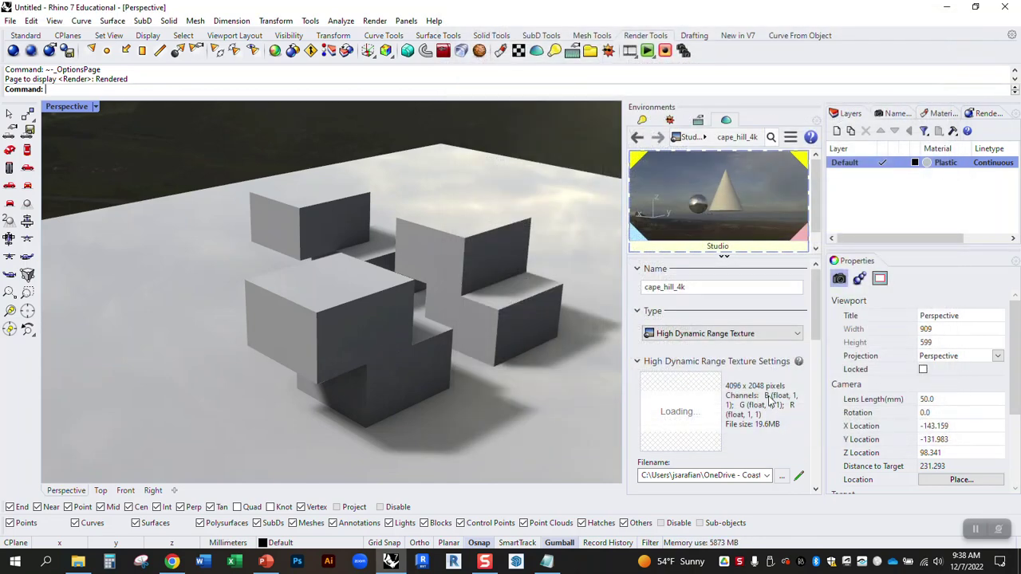
# Step: Duplicate the front box face's border as an outline curve
pyautogui.moveTo(478, 281); pyautogui.dragTo(363, 328, button='right')
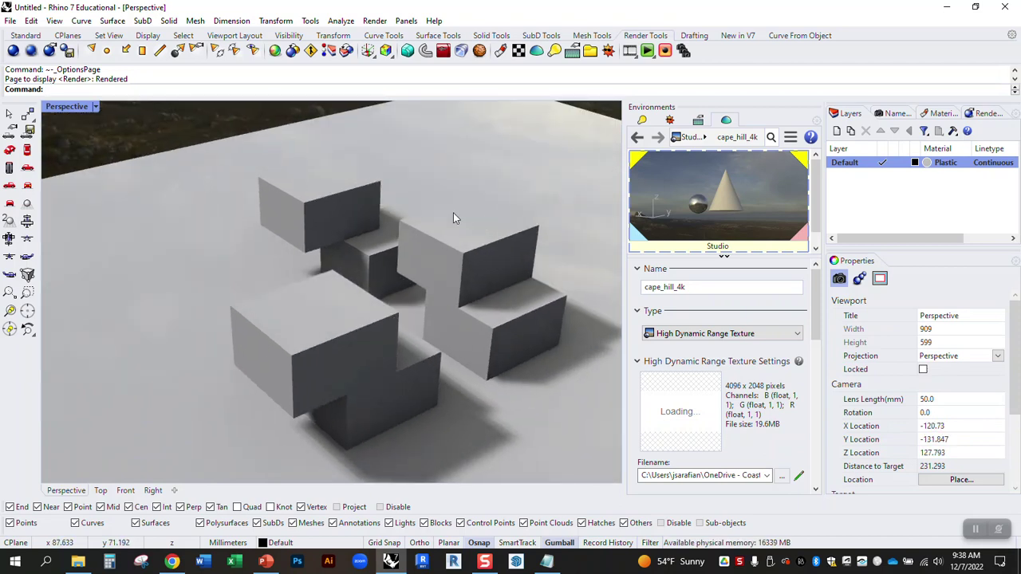
pyautogui.click(493, 36)
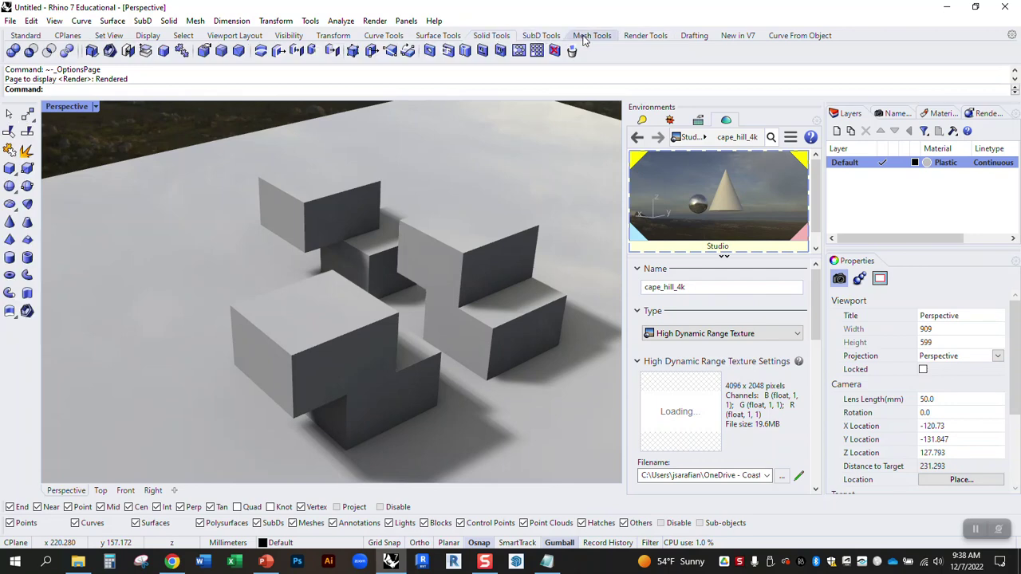
pyautogui.click(780, 40)
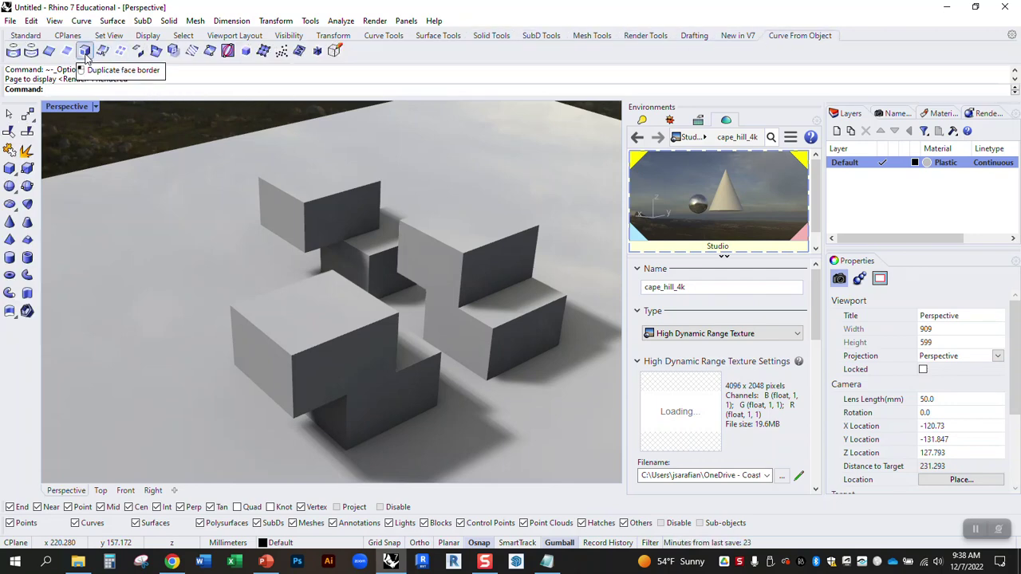
pyautogui.click(84, 51)
pyautogui.click(329, 369)
pyautogui.press('Return')
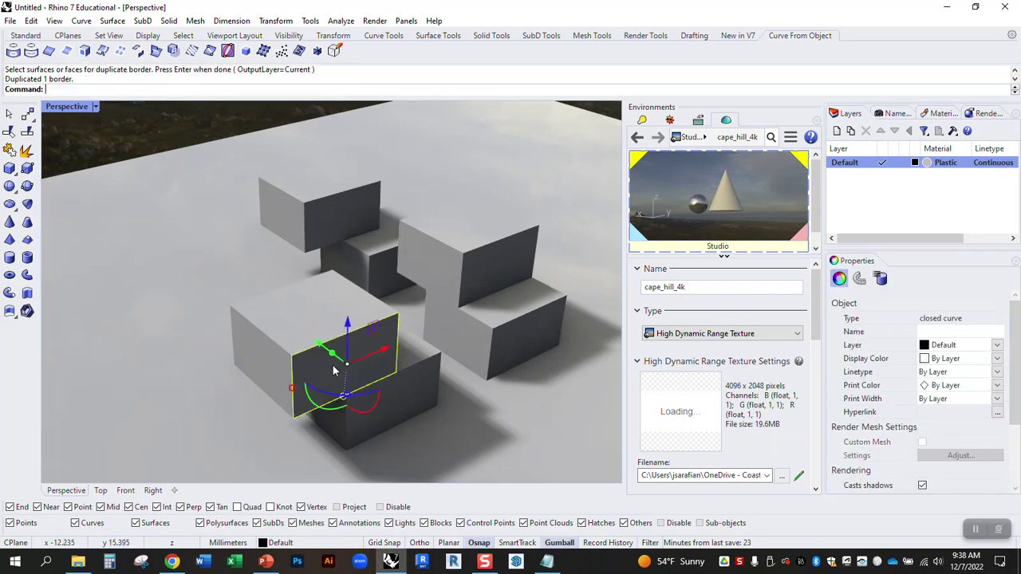
# Step: Extract the wireframe edge curves from the front box
pyautogui.click(277, 295)
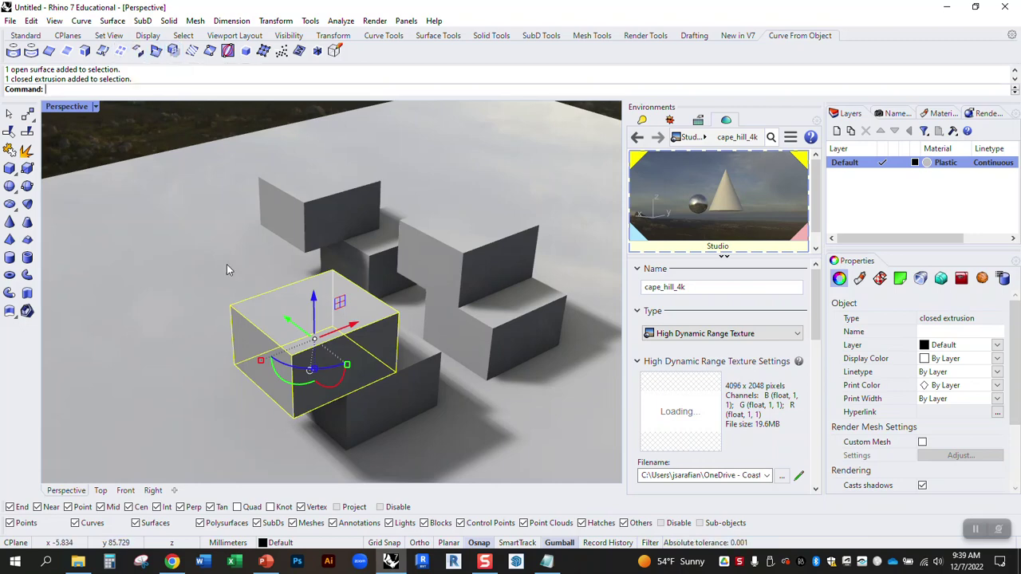
pyautogui.press('Escape')
pyautogui.click(295, 323)
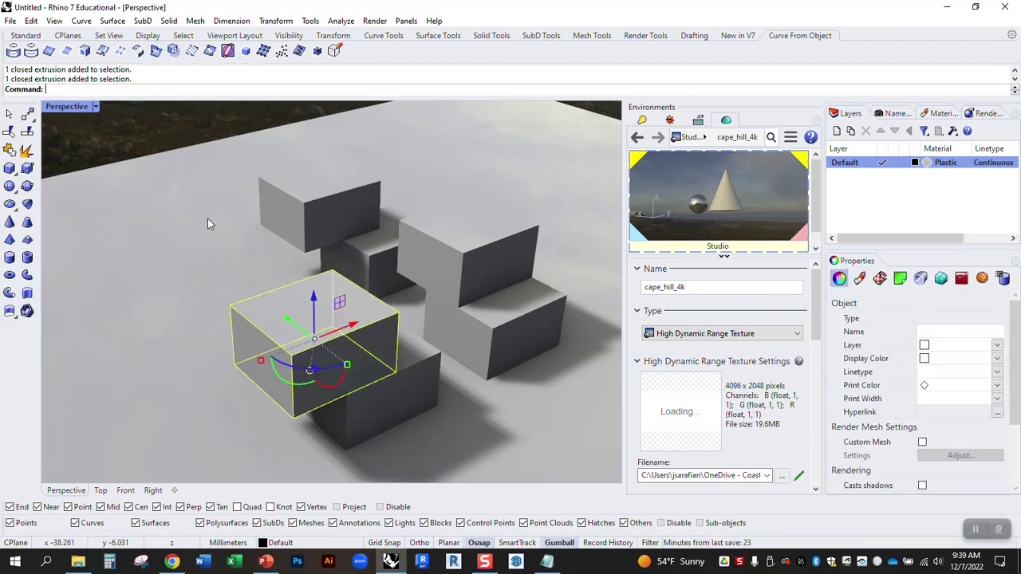
pyautogui.click(120, 50)
pyautogui.press('Escape')
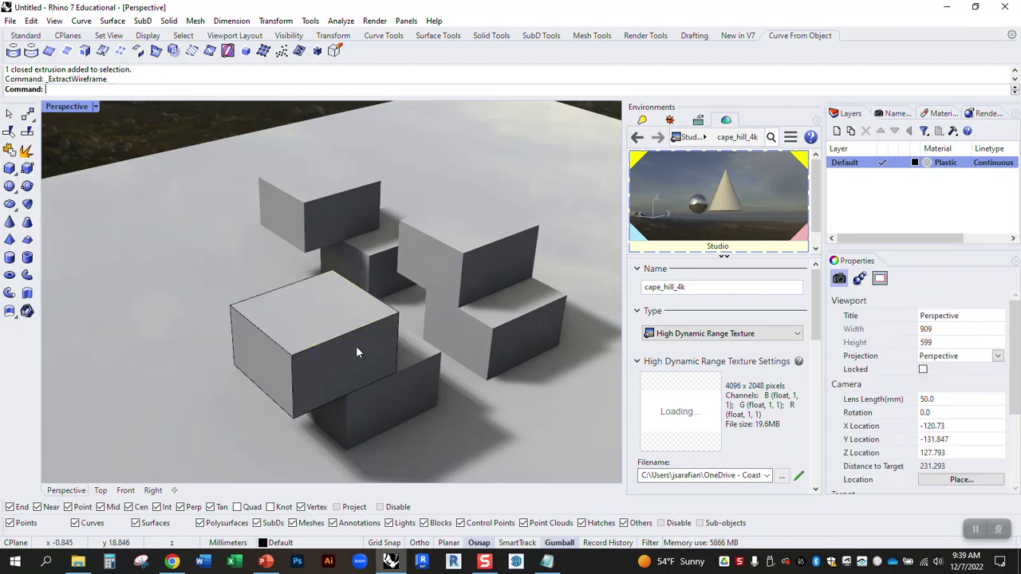
# Step: Extract wireframe edge curves from the upper box and four other boxes, including the lower dark box
pyautogui.click(304, 226)
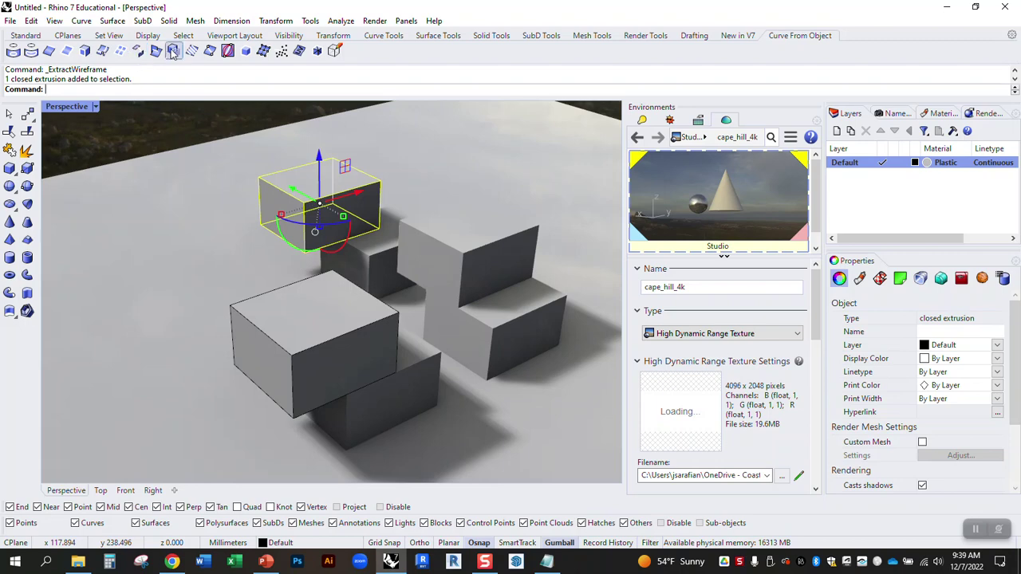
pyautogui.keyDown('shift'); pyautogui.click(436, 236); pyautogui.keyUp('shift')
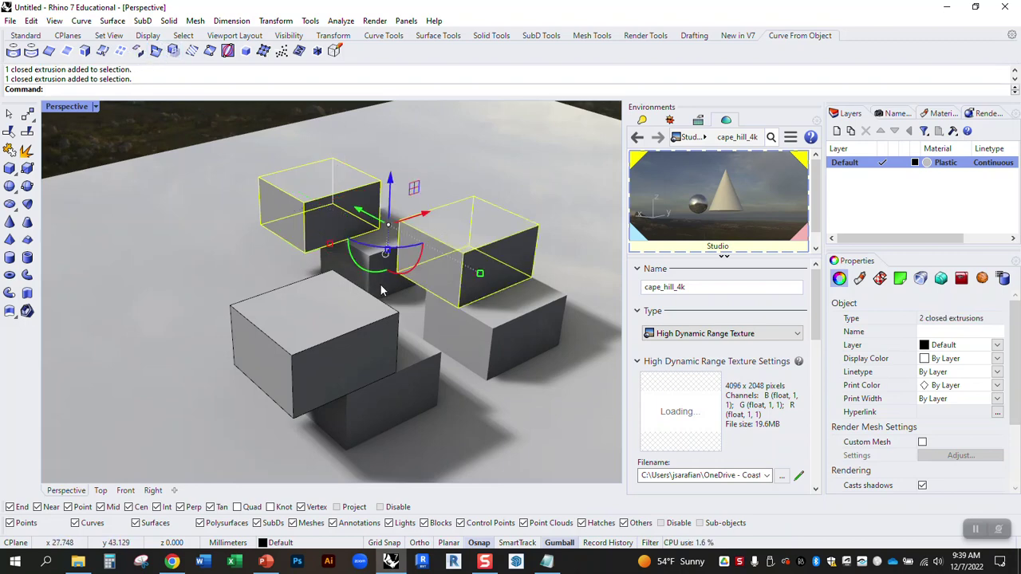
pyautogui.keyDown('shift'); pyautogui.click(382, 289); pyautogui.keyUp('shift')
pyautogui.keyDown('shift'); pyautogui.click(497, 354); pyautogui.keyUp('shift')
pyautogui.keyDown('shift'); pyautogui.click(423, 381); pyautogui.keyUp('shift')
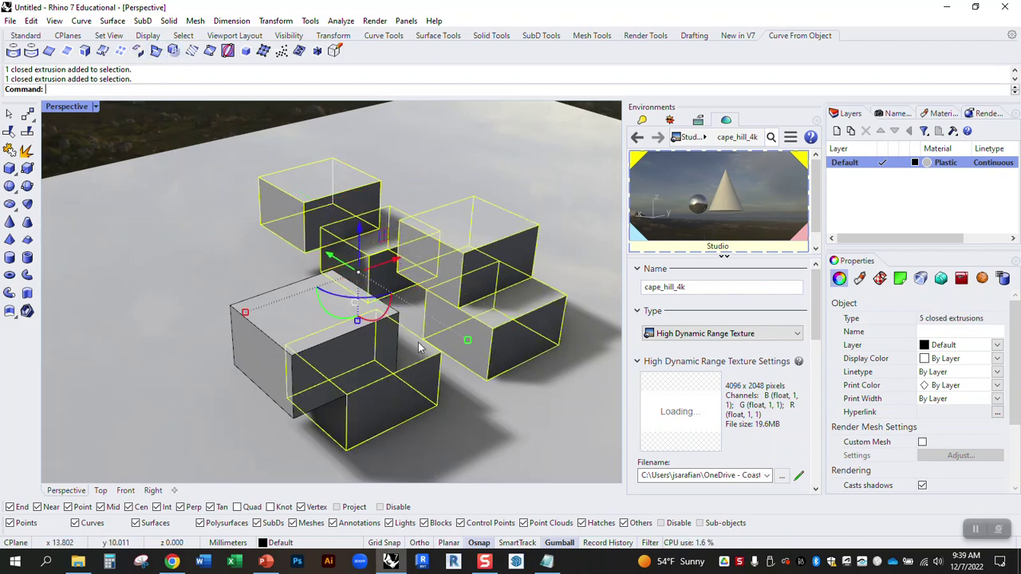
pyautogui.click(121, 51)
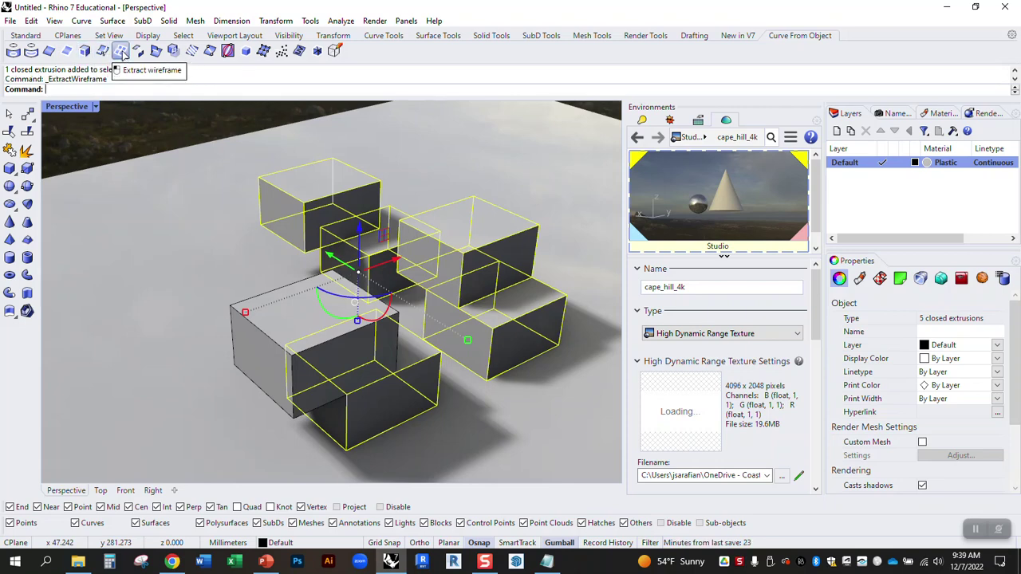
pyautogui.click(439, 169)
# Step: Deselect the ground surface, then orbit and zoom around the boxes to inspect their new edge curves
pyautogui.click(612, 117)
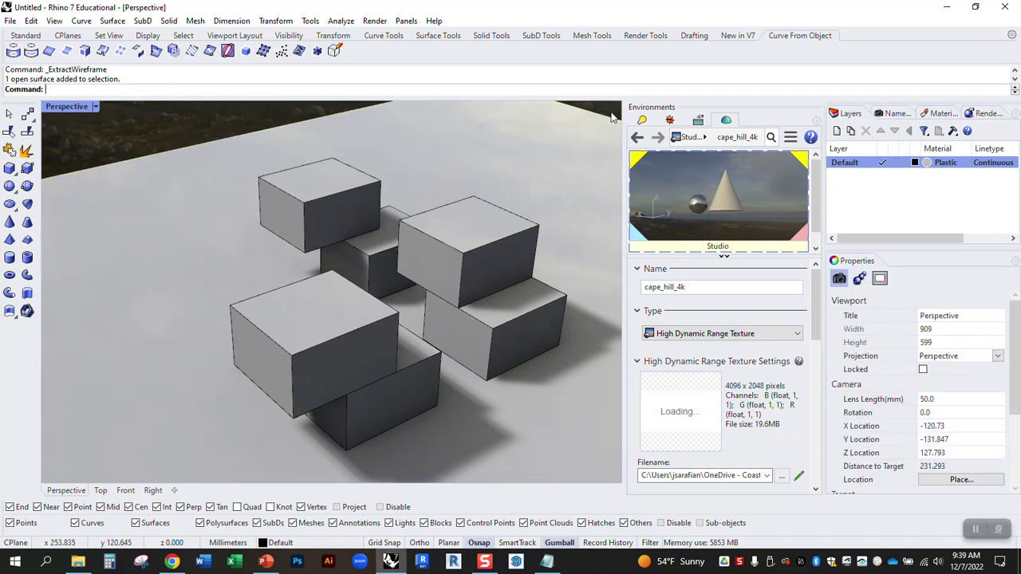
pyautogui.moveTo(381, 361); pyautogui.dragTo(414, 314, button='right')
pyautogui.moveTo(327, 302); pyautogui.dragTo(207, 308, button='right')
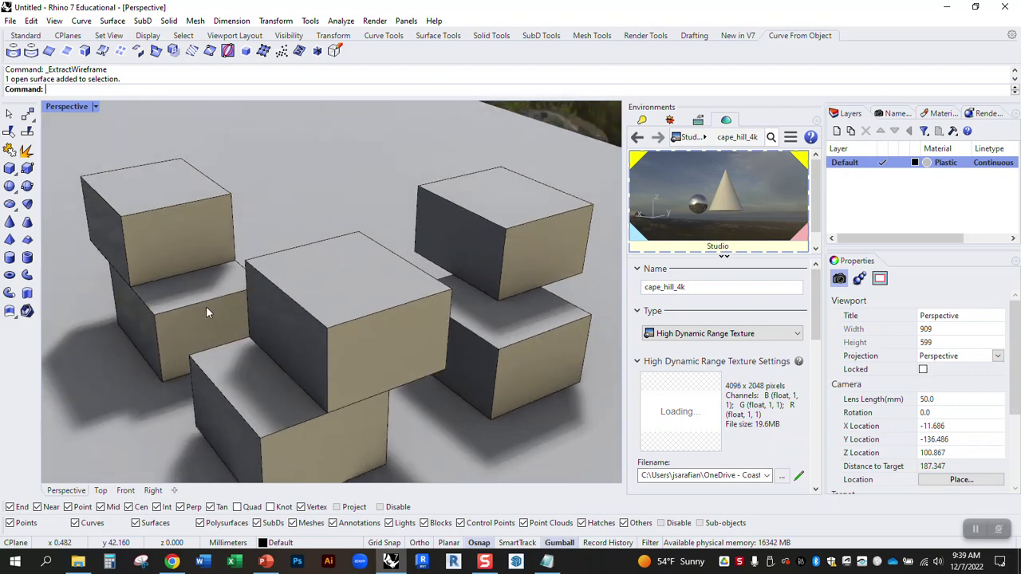
pyautogui.scroll(5, 334, 329)
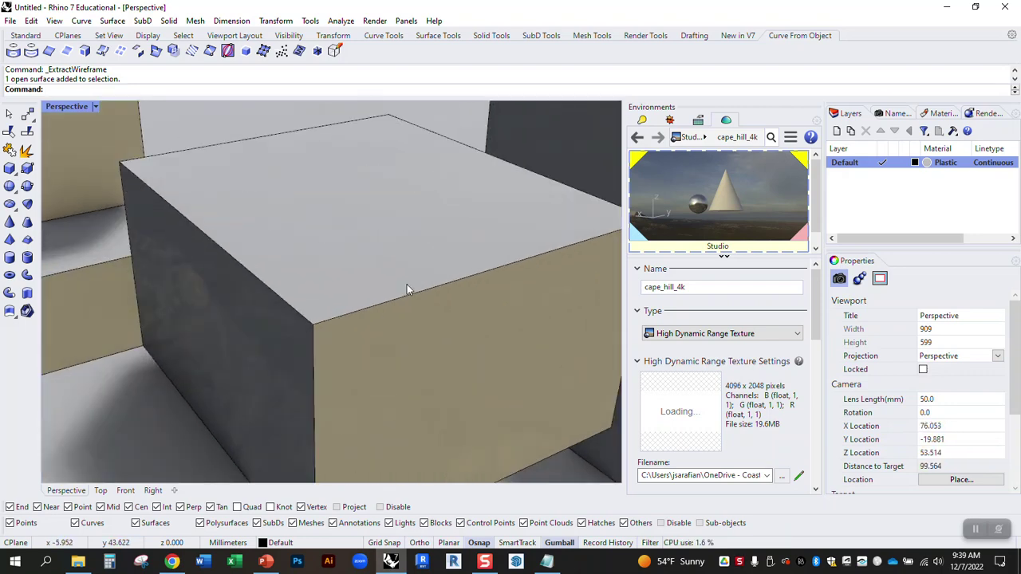
pyautogui.scroll(-5, 406, 289)
pyautogui.moveTo(407, 289); pyautogui.dragTo(431, 227, button='right')
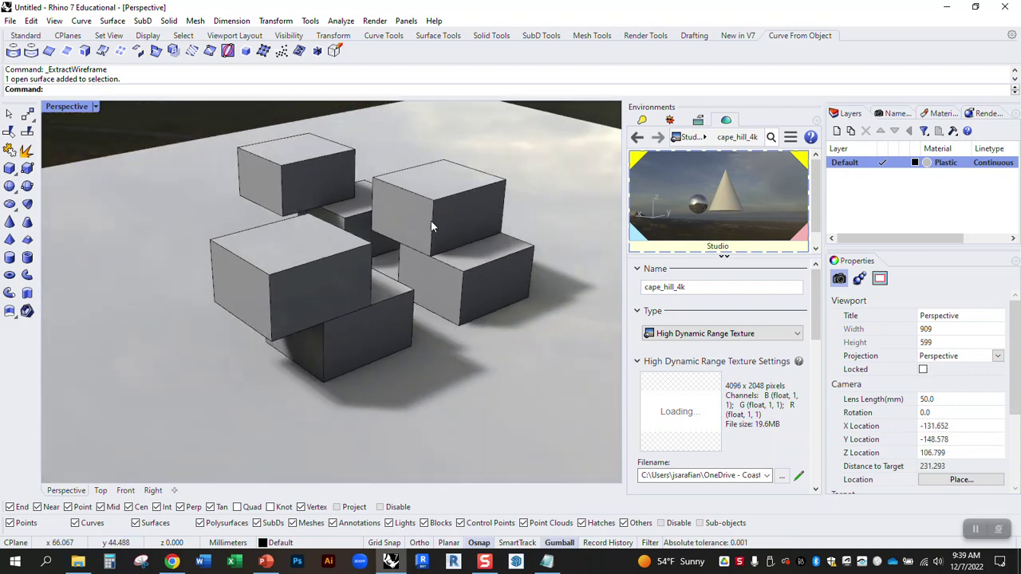
pyautogui.scroll(2, 413, 213)
pyautogui.moveTo(361, 250); pyautogui.dragTo(392, 255, button='right')
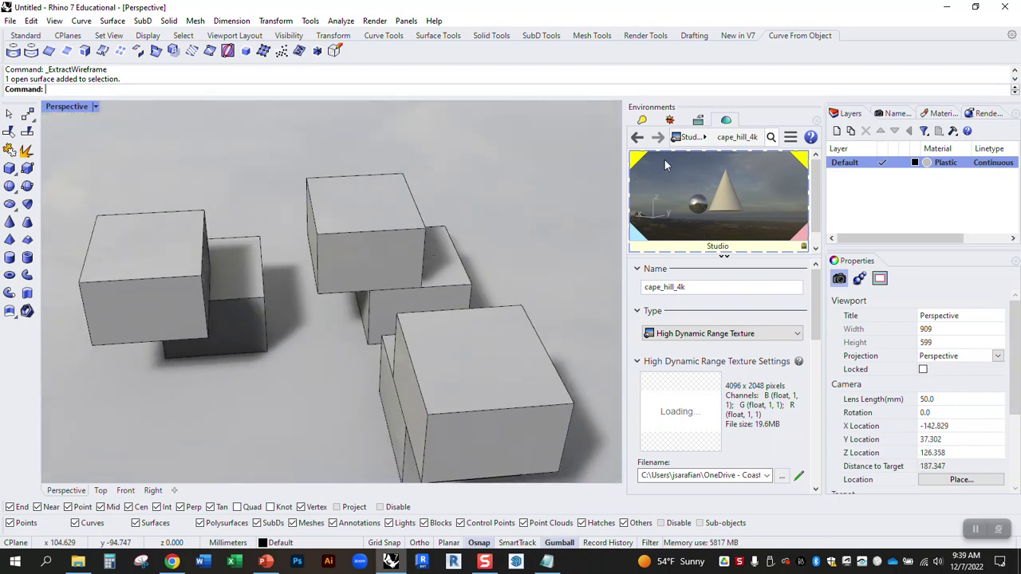
pyautogui.click(70, 117)
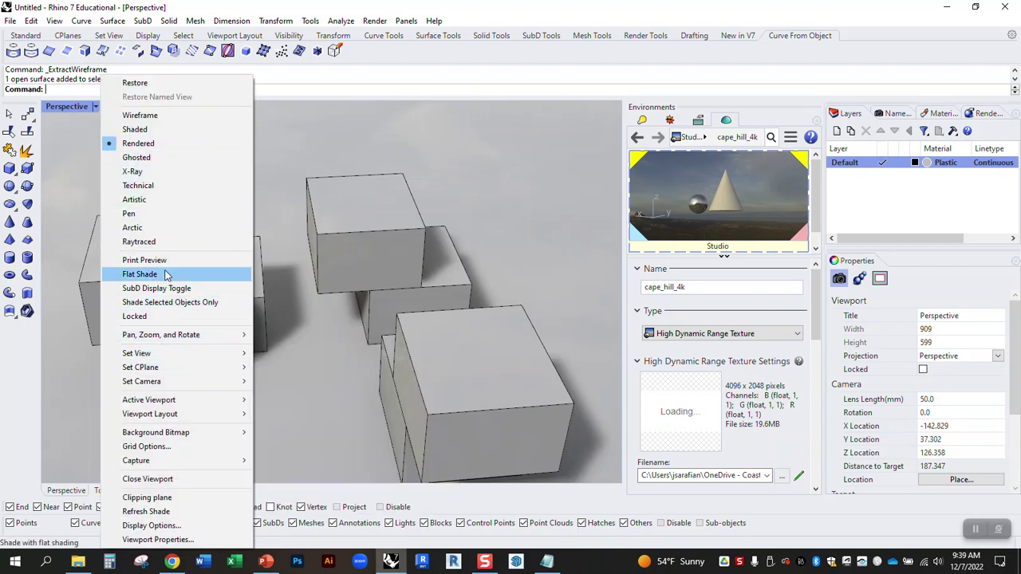
# Step: Set the Rendered display mode's background to Solid color
pyautogui.click(152, 526)
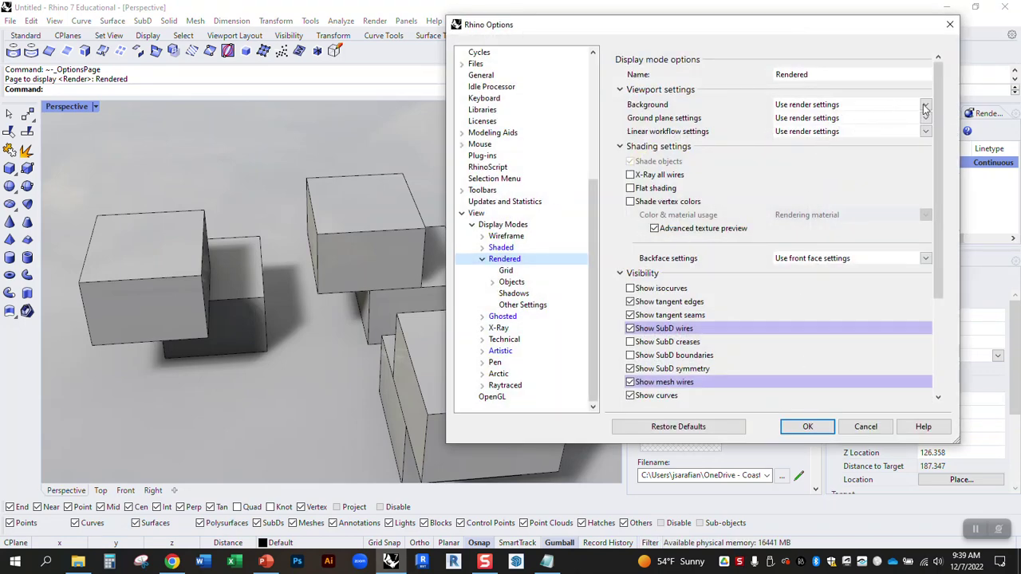
pyautogui.click(925, 109)
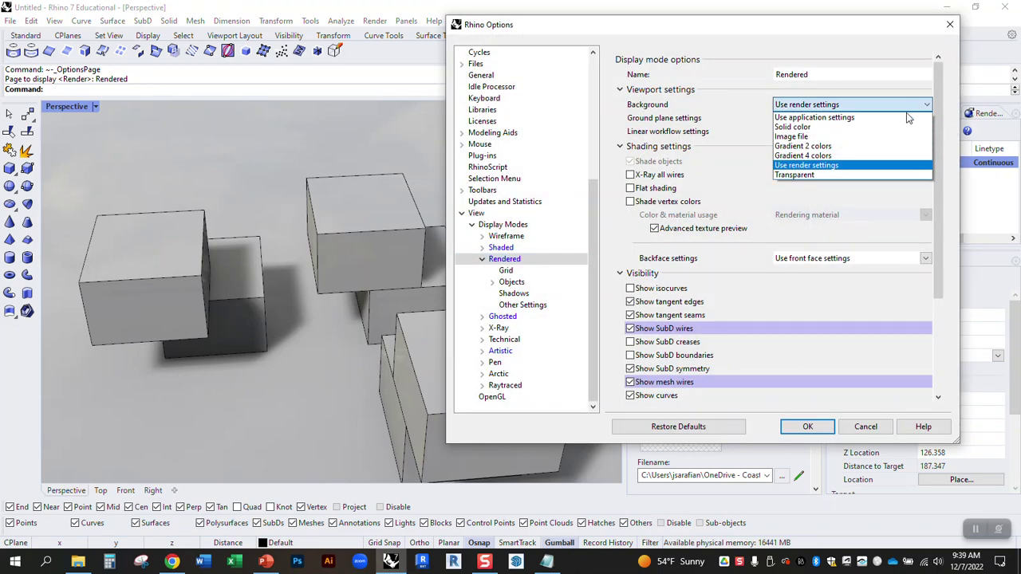
pyautogui.click(801, 127)
pyautogui.click(803, 429)
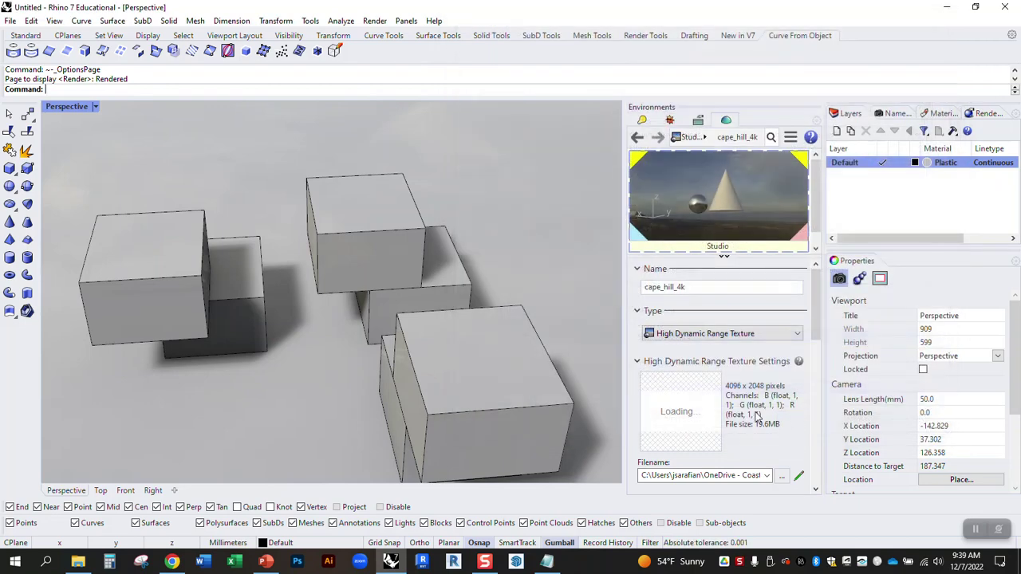
pyautogui.moveTo(414, 264); pyautogui.dragTo(417, 236, button='right')
# Step: Hide the ground surface so the boxes sit on a plain white backdrop
pyautogui.click(416, 236)
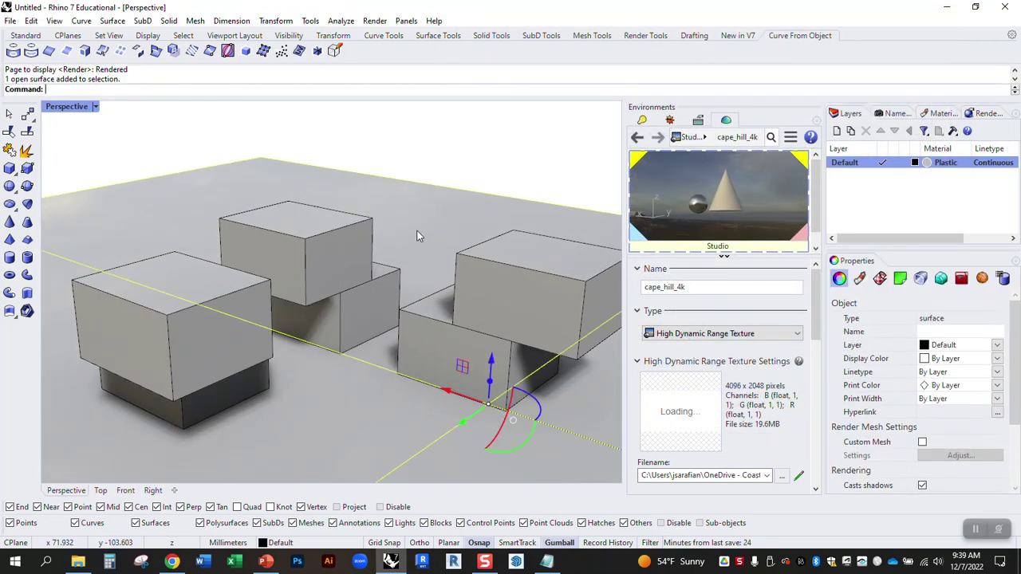
pyautogui.hotkey('ctrl', 'h')
pyautogui.moveTo(432, 243); pyautogui.dragTo(289, 216, button='right')
pyautogui.moveTo(343, 337); pyautogui.dragTo(175, 324, button='right')
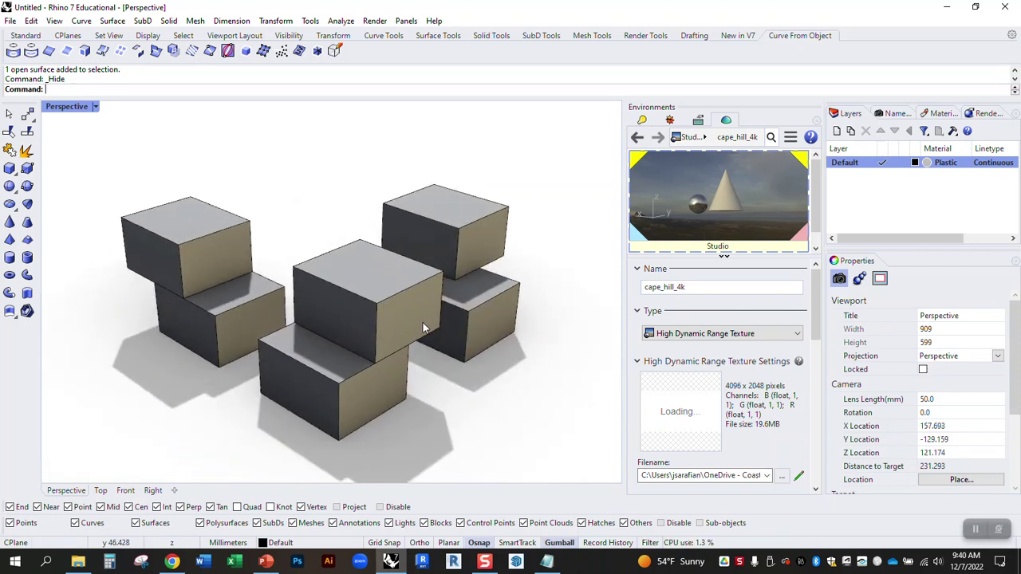
pyautogui.scroll(2, 418, 372)
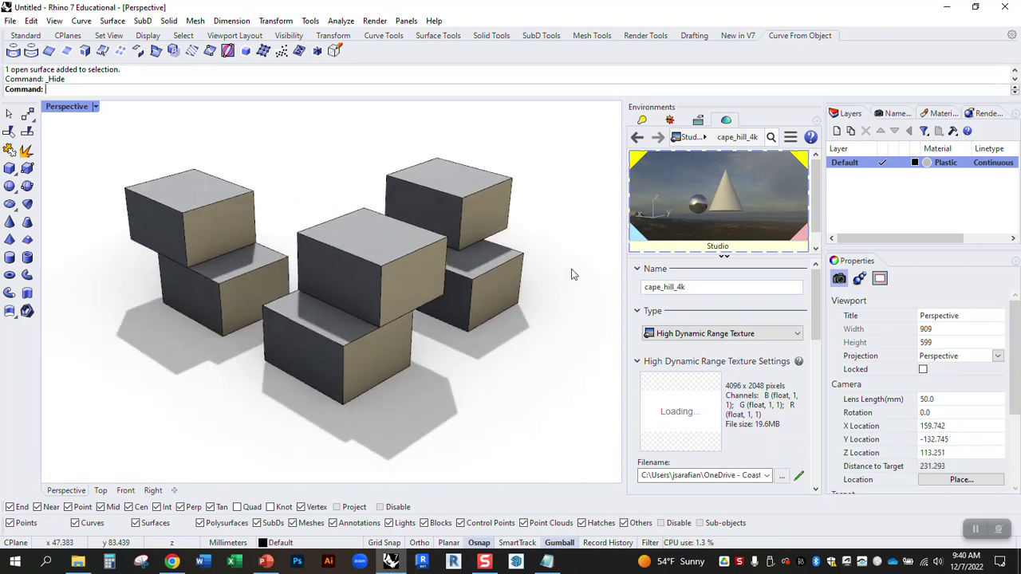
# Step: Rotate the cape_hill_4k environment azimuth to 233.13°
pyautogui.moveTo(448, 309); pyautogui.dragTo(409, 313, button='right')
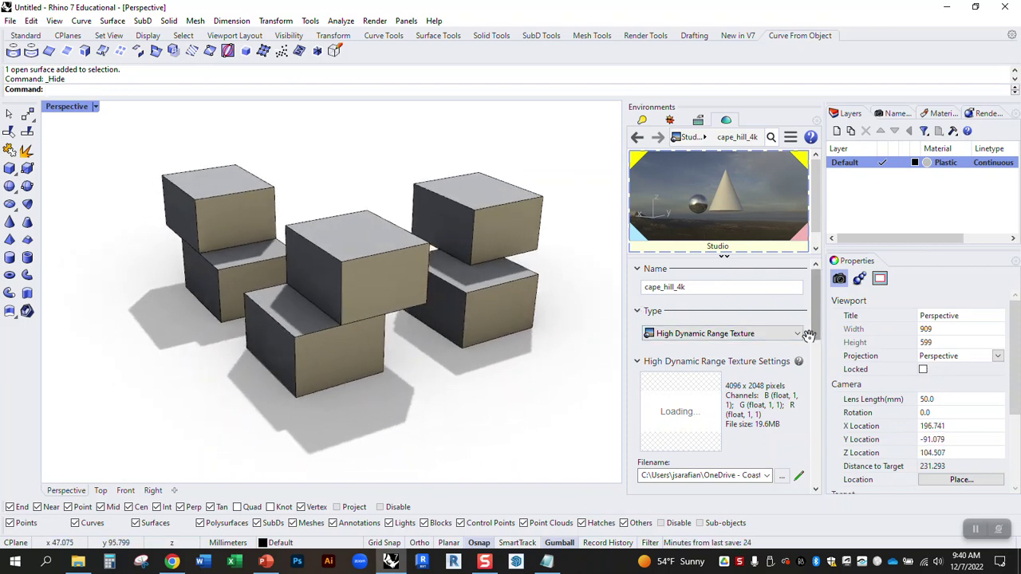
pyautogui.moveTo(815, 333); pyautogui.dragTo(817, 409)
pyautogui.moveTo(676, 310)
pyautogui.mouseDown()
pyautogui.moveTo(679, 319)
pyautogui.moveTo(703, 296)
pyautogui.moveTo(670, 307)
pyautogui.mouseUp()
# Step: Leave Output projection at Same as input and switch the environment to RhinoStudio
pyautogui.scroll(1, 652, 342)
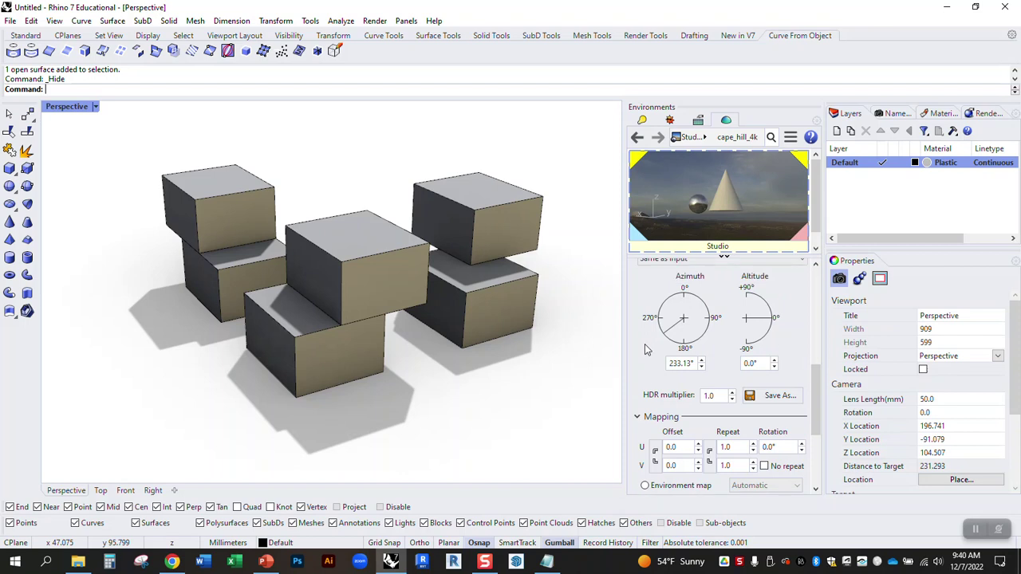
pyautogui.scroll(1, 646, 350)
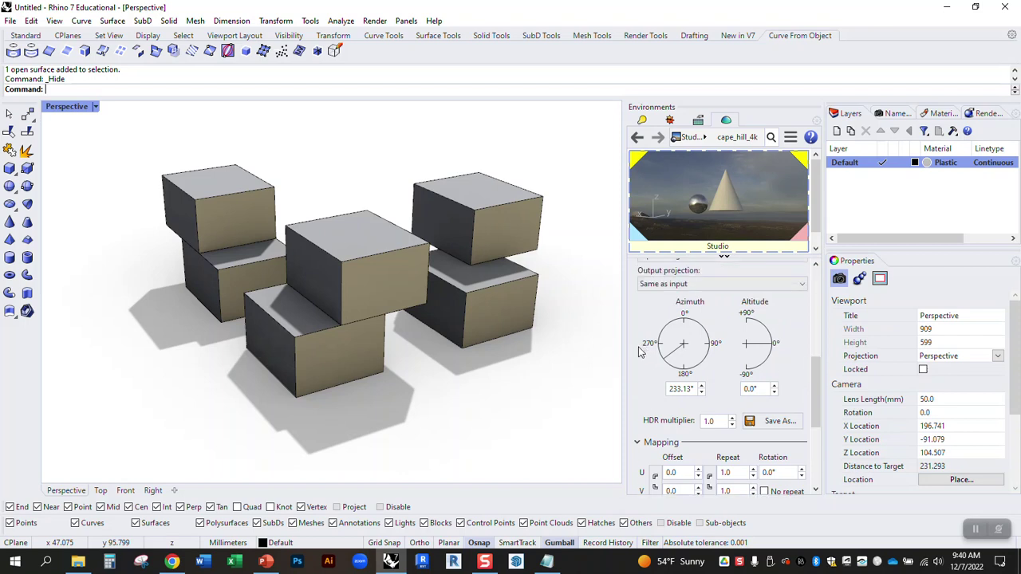
pyautogui.click(708, 286)
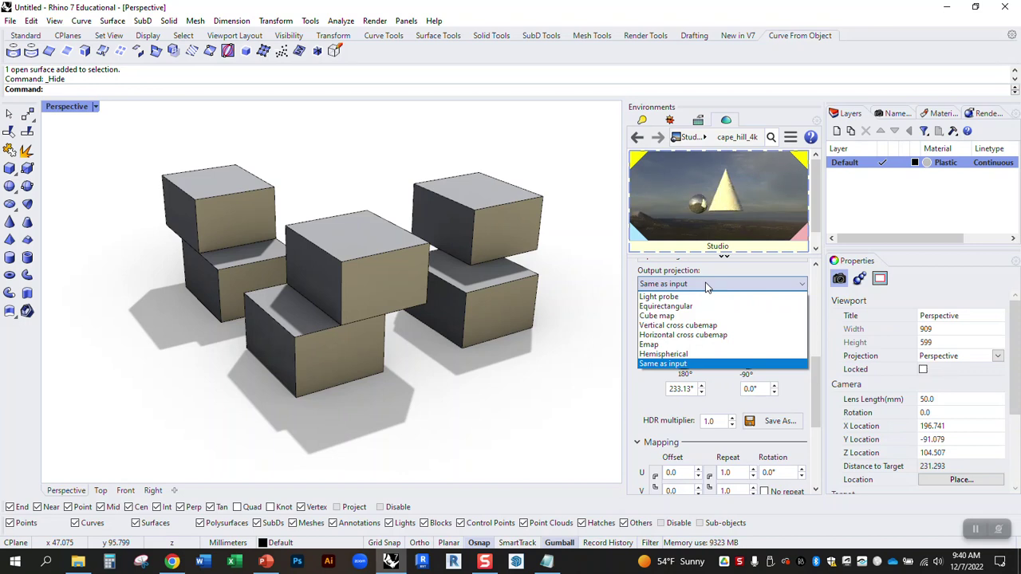
pyautogui.click(641, 399)
pyautogui.scroll(-3, 750, 415)
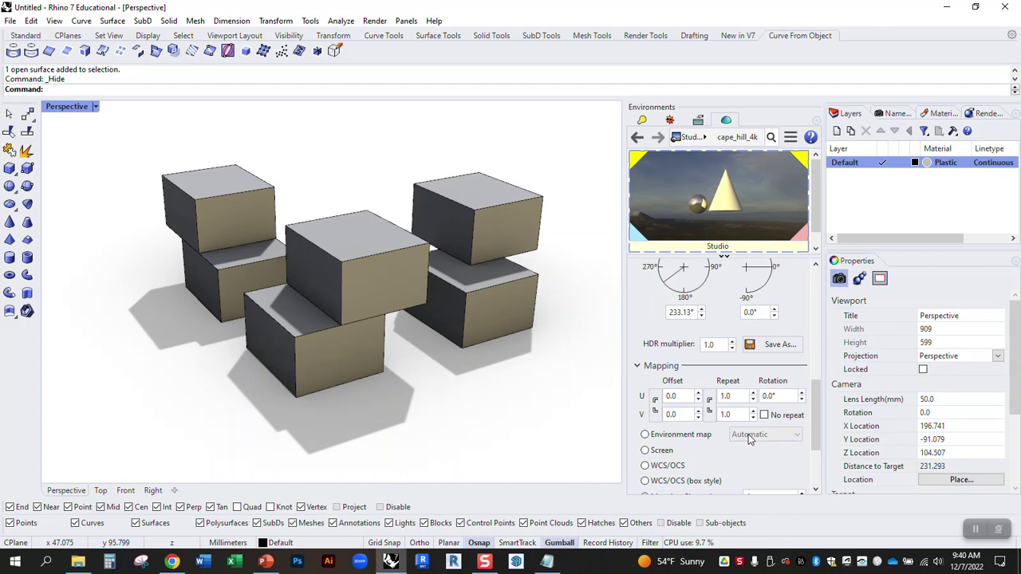
pyautogui.scroll(2, 749, 430)
pyautogui.scroll(4, 747, 432)
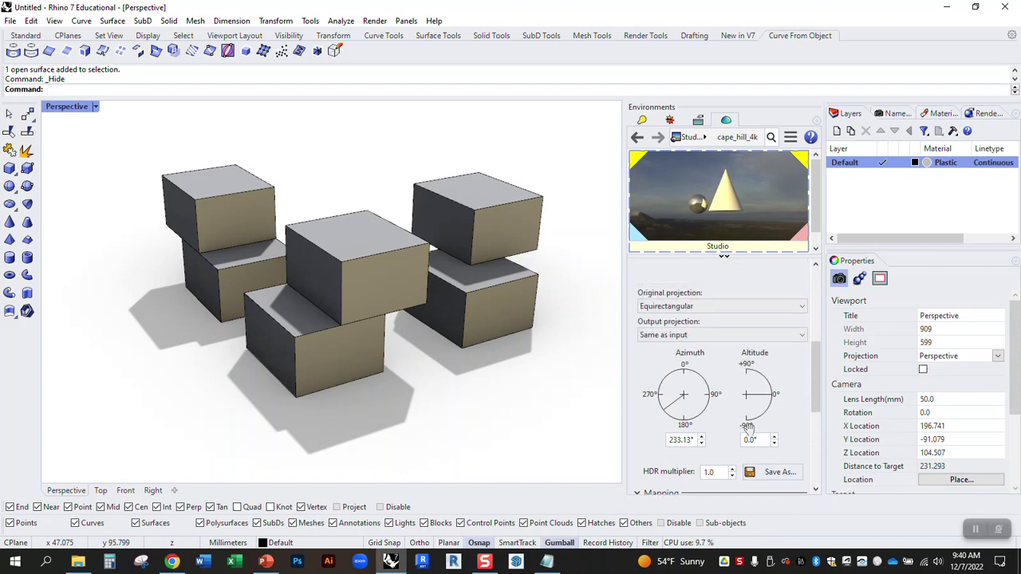
pyautogui.scroll(2, 754, 375)
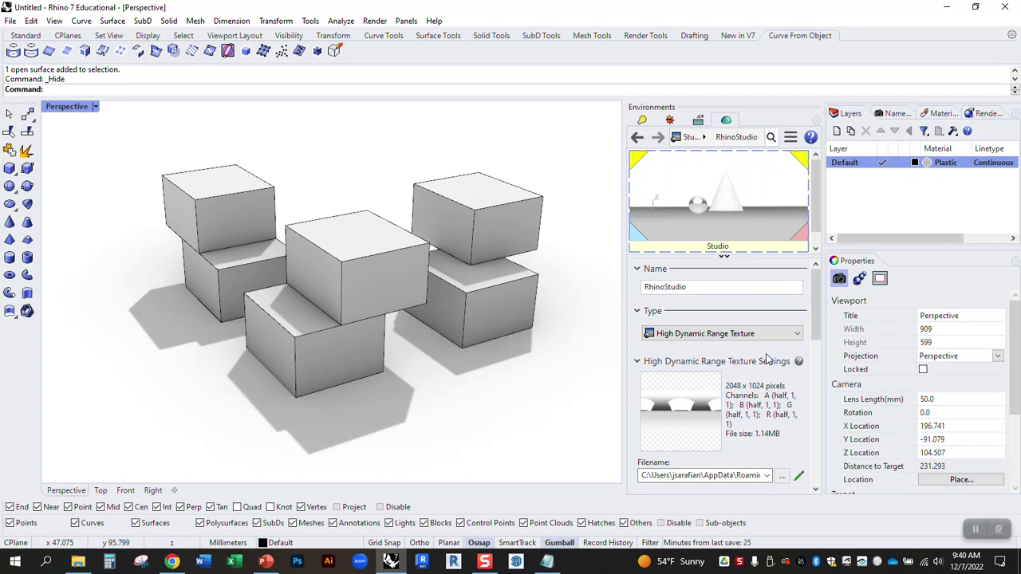
# Step: Change the environment's HDR texture to RhinoInterior (2048 x 1024) for darker, warmer box shading
pyautogui.scroll(-4, 774, 391)
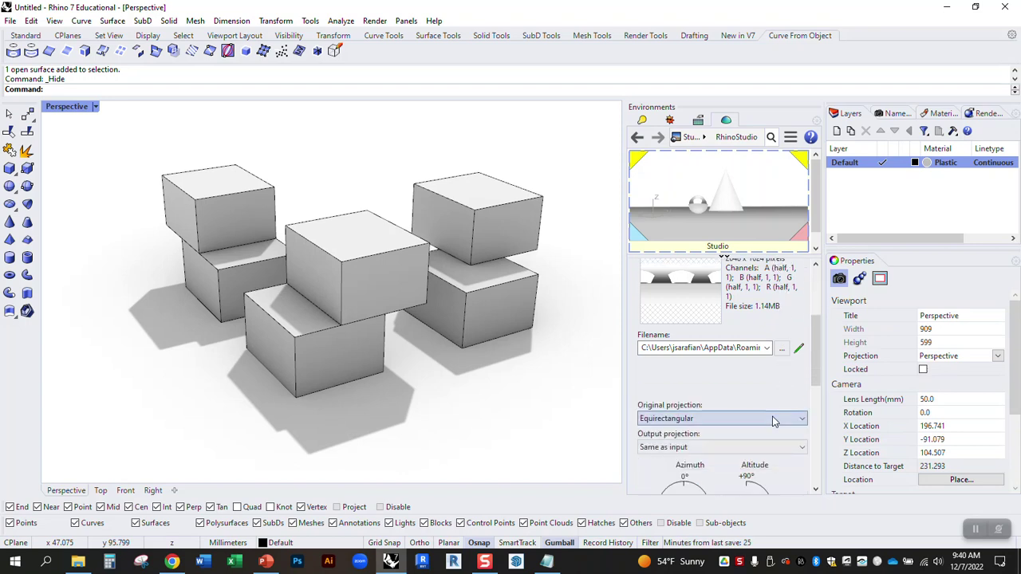
pyautogui.scroll(-5, 745, 437)
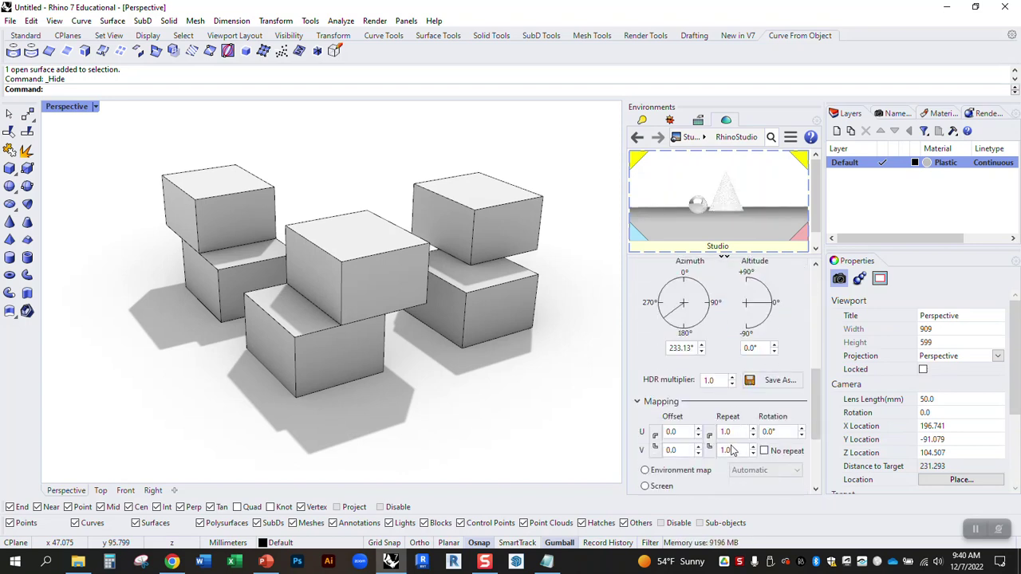
pyautogui.moveTo(424, 350); pyautogui.dragTo(321, 285, button='right')
pyautogui.scroll(2, 321, 284)
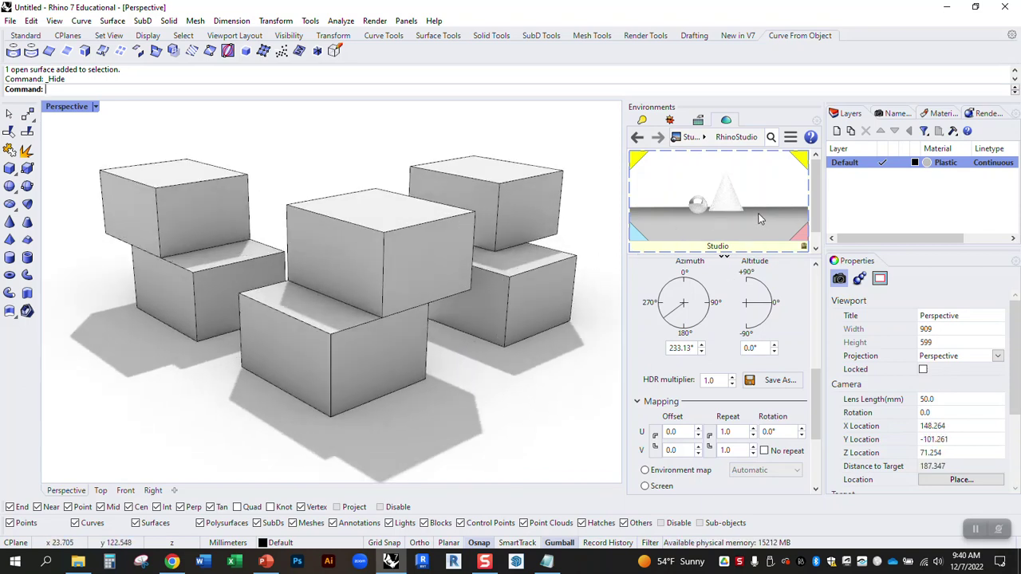
pyautogui.scroll(5, 770, 365)
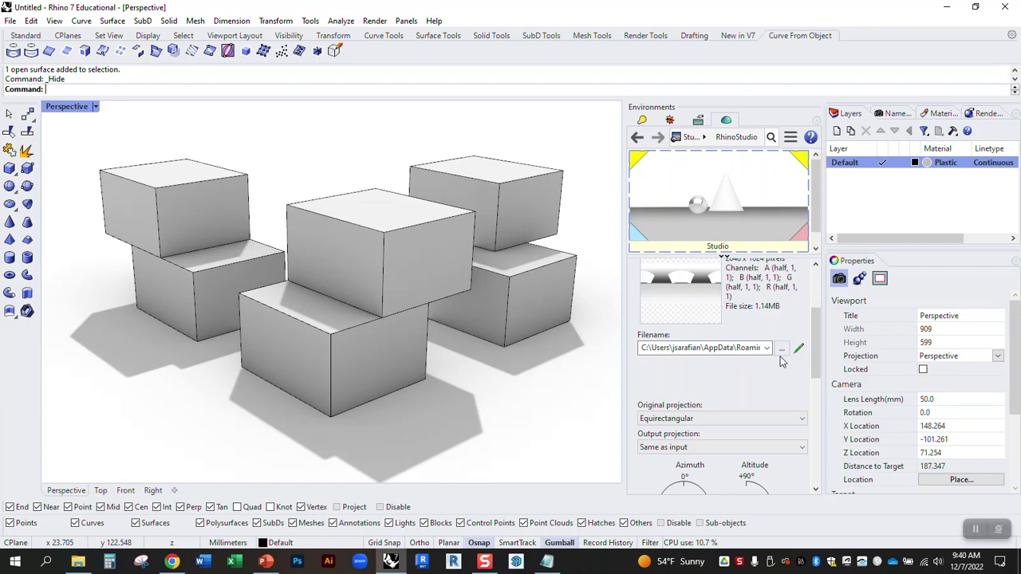
pyautogui.scroll(3, 784, 327)
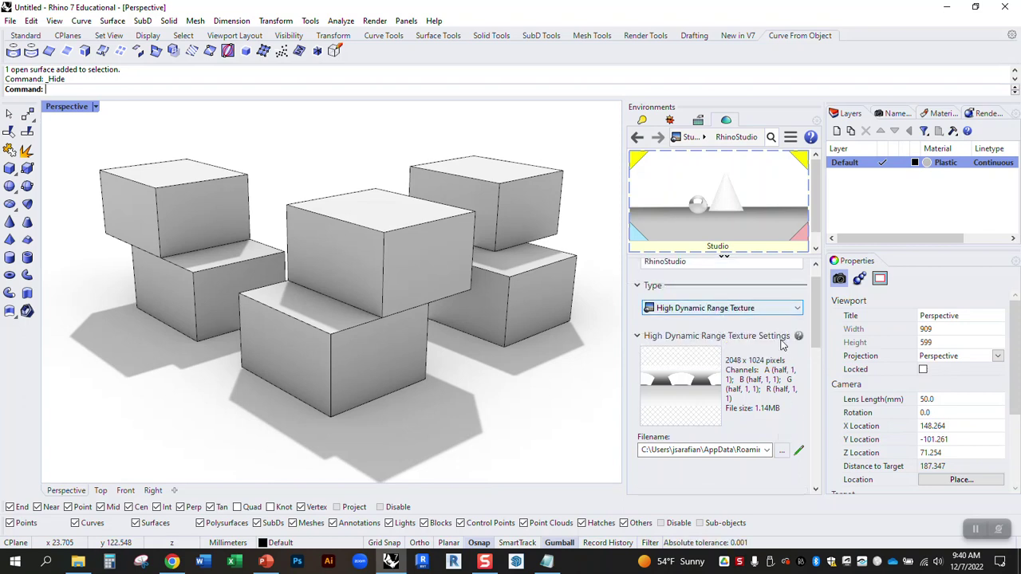
pyautogui.scroll(-1, 779, 386)
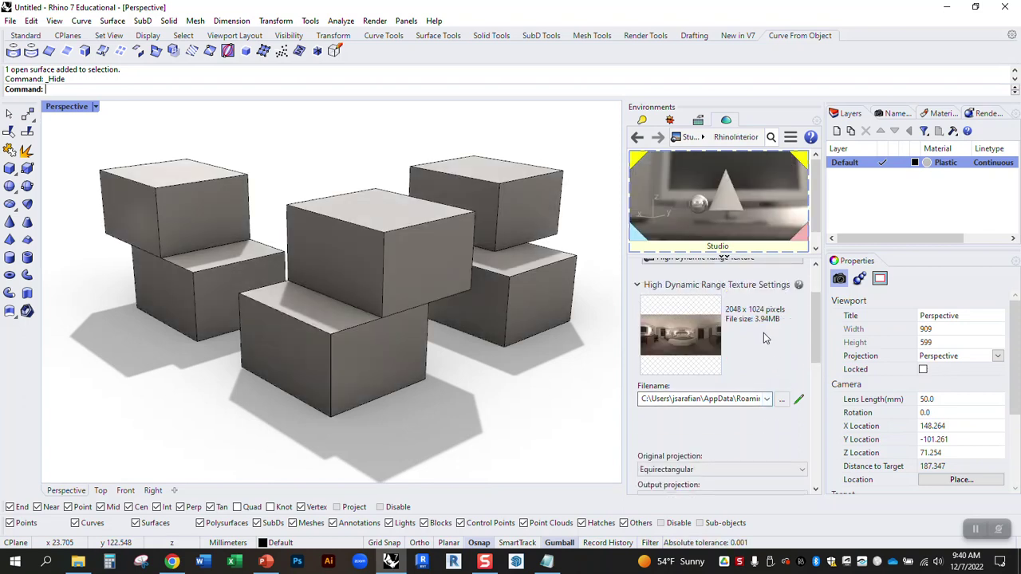
# Step: Choose bergen_8k.hdr (8192 x 4096) as the environment image file
pyautogui.click(766, 399)
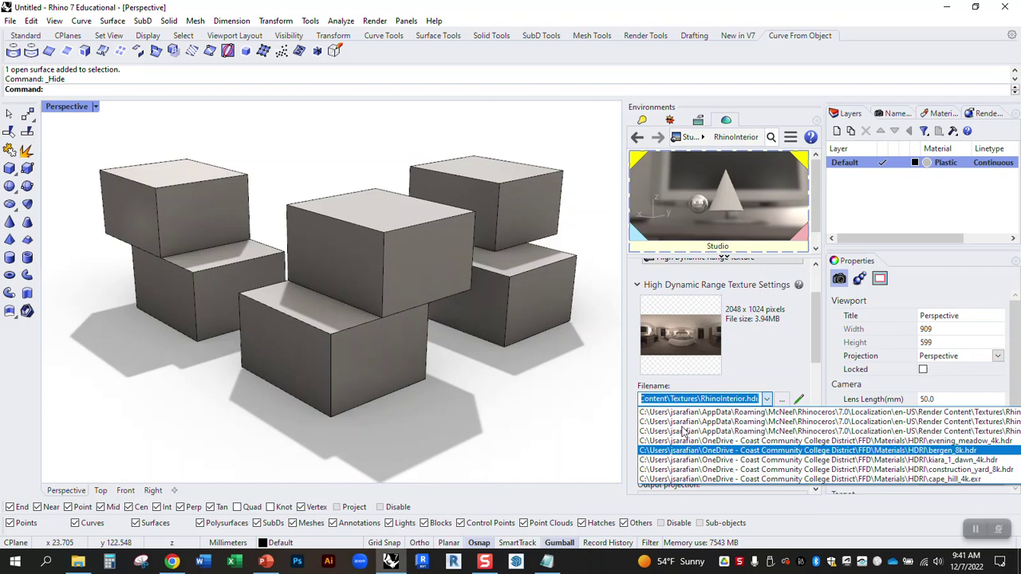
pyautogui.press('Return')
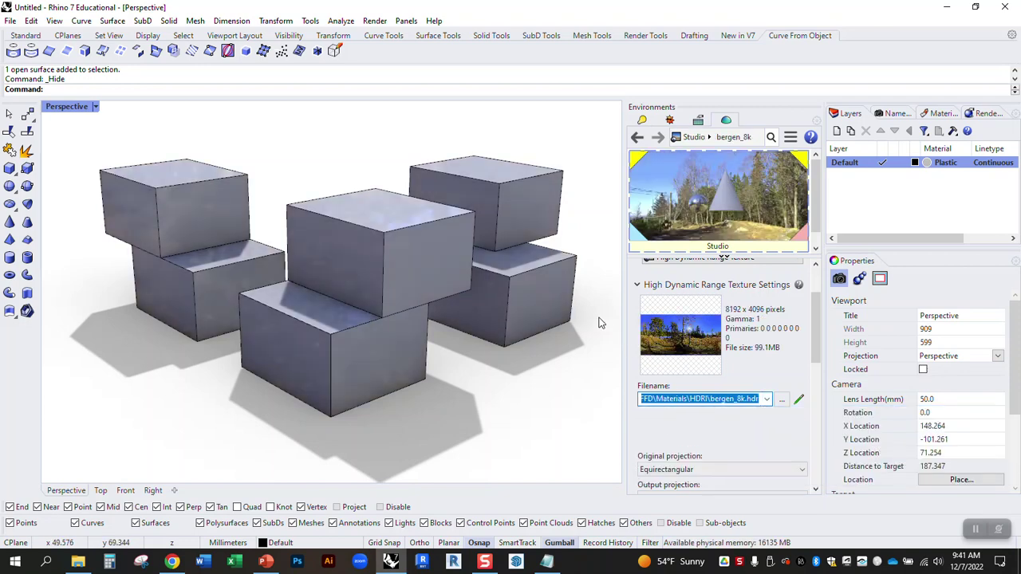
pyautogui.moveTo(558, 146); pyautogui.dragTo(460, 236, button='right')
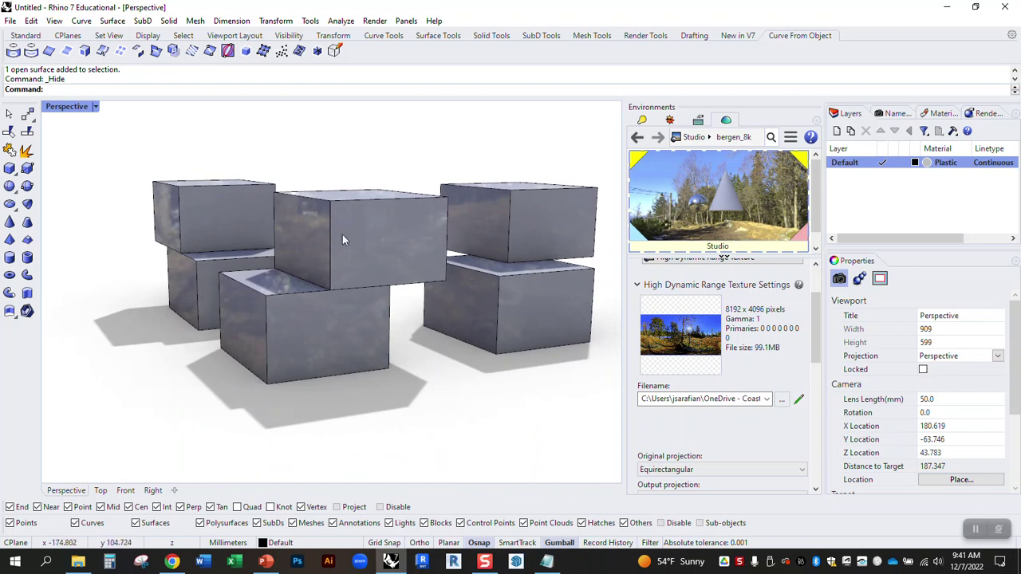
pyautogui.moveTo(392, 262); pyautogui.dragTo(398, 296, button='right')
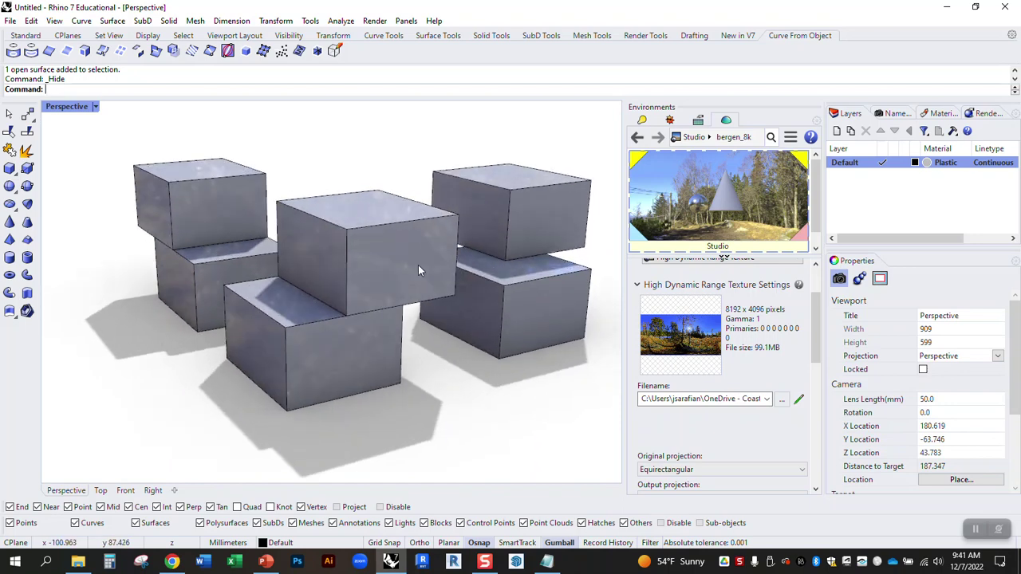
# Step: Set the Default layer's Plastic material to 0% reflectivity and about 47% clarity
pyautogui.click(927, 163)
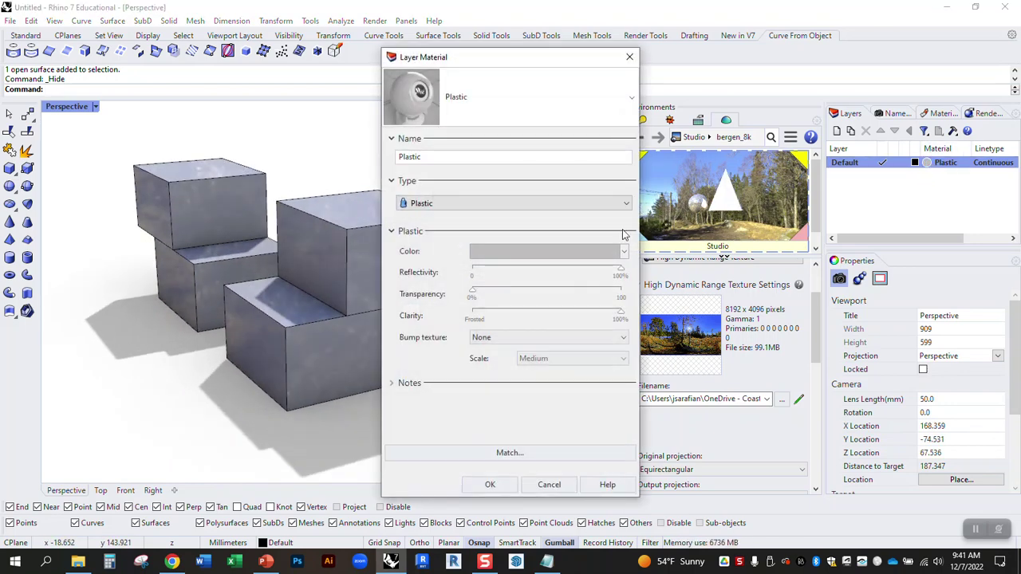
pyautogui.moveTo(619, 275); pyautogui.dragTo(496, 276)
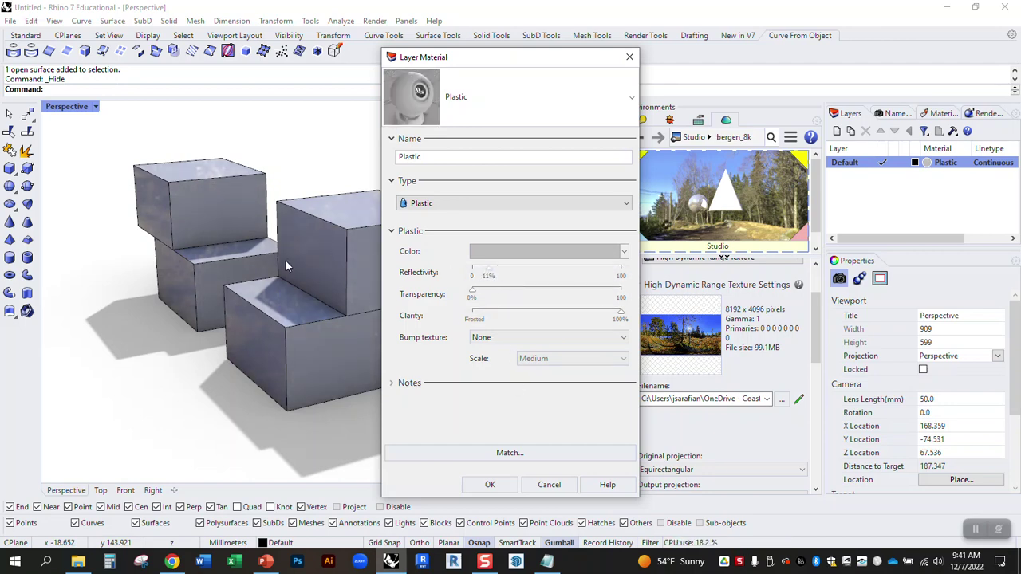
pyautogui.moveTo(486, 274); pyautogui.dragTo(474, 274)
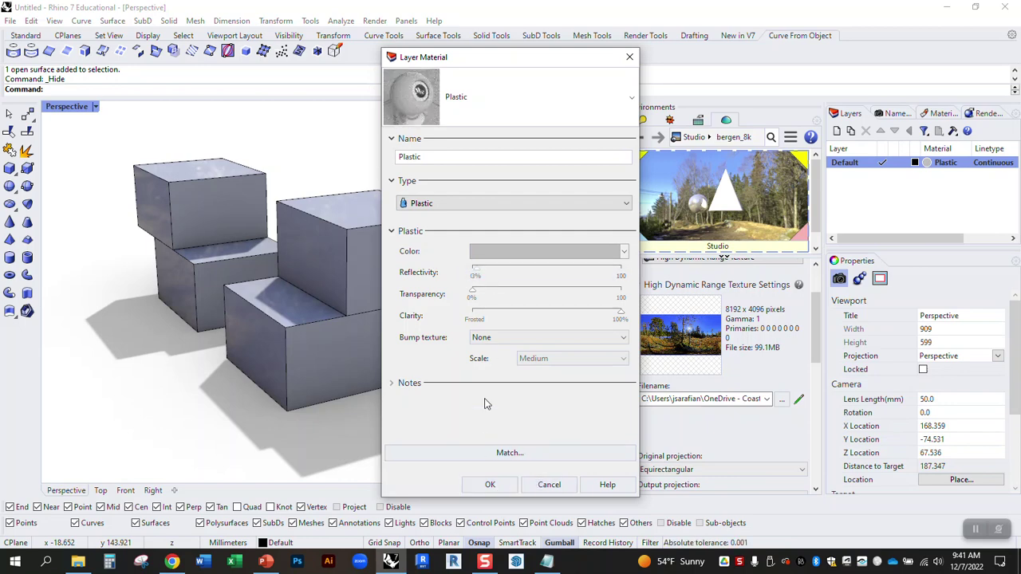
pyautogui.moveTo(621, 316); pyautogui.dragTo(544, 316)
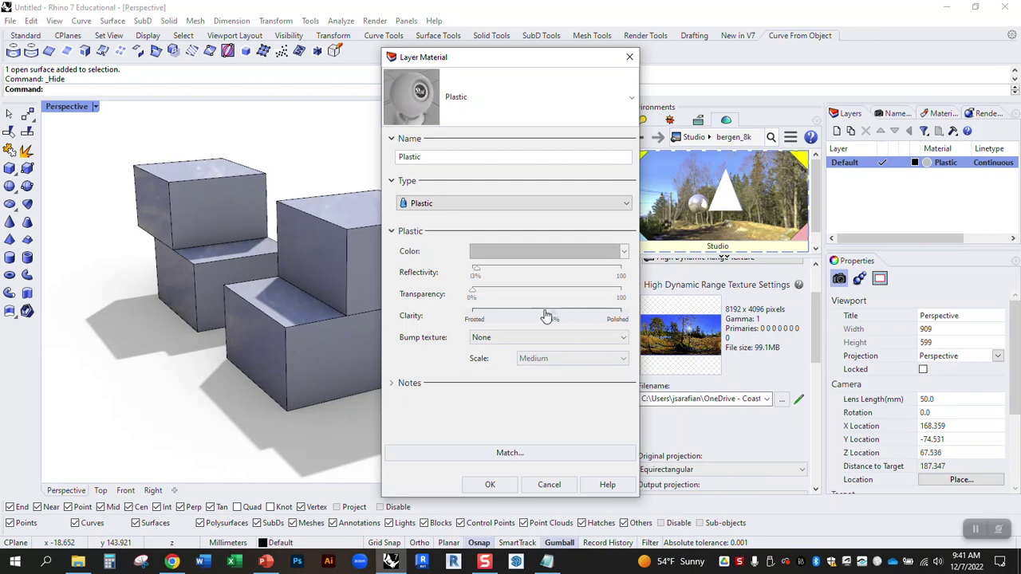
pyautogui.click(490, 485)
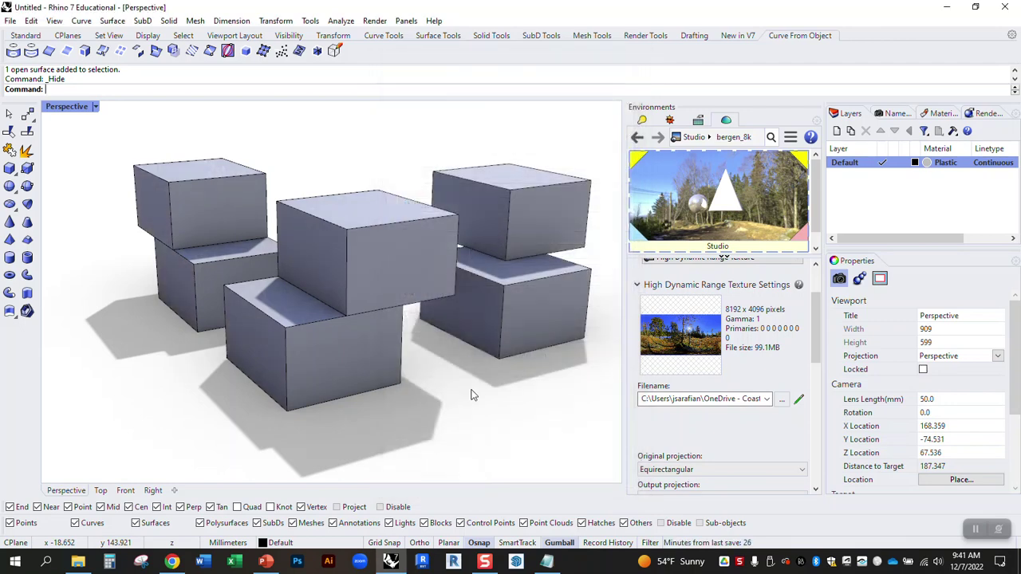
pyautogui.moveTo(447, 321); pyautogui.dragTo(477, 335, button='right')
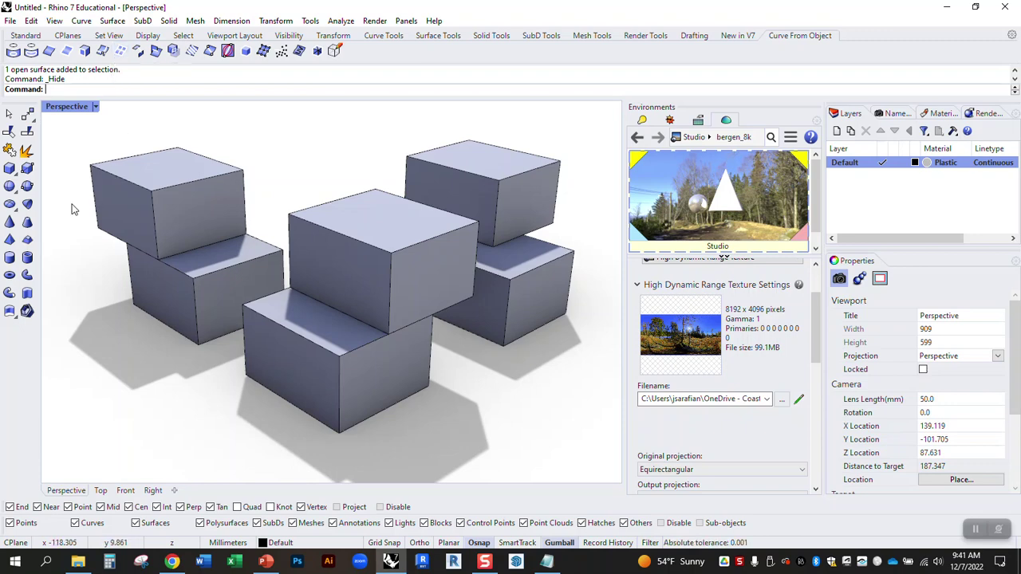
# Step: Draw a truncated cone left of the boxes, wide at the base and narrower at the top
pyautogui.click(24, 232)
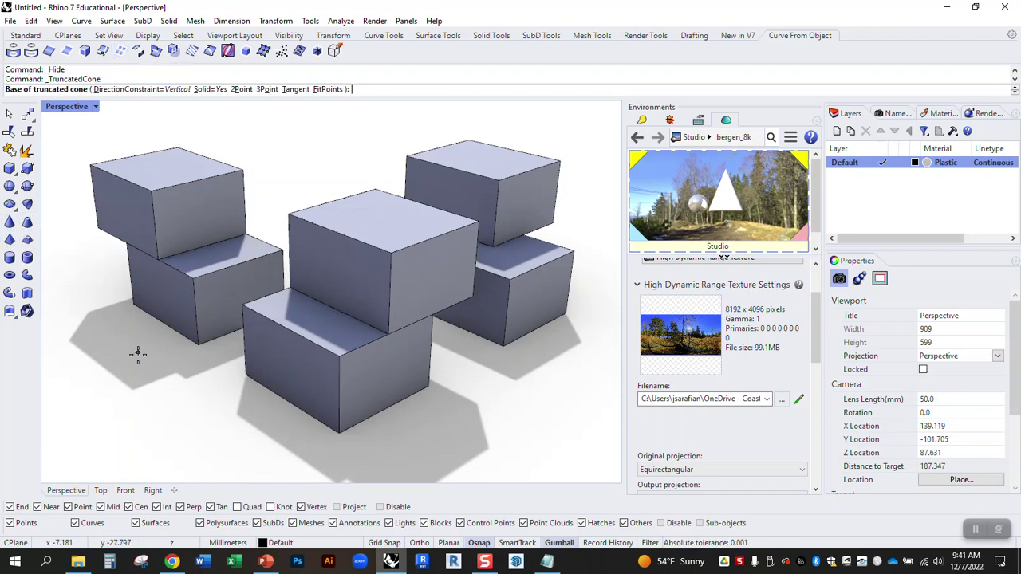
pyautogui.click(137, 369)
pyautogui.click(77, 376)
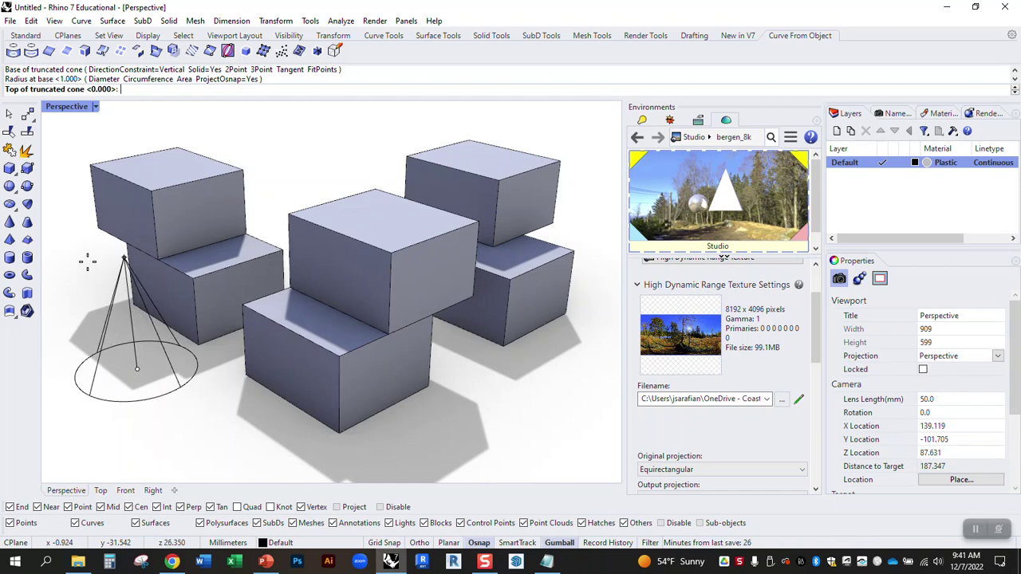
pyautogui.click(124, 265)
pyautogui.click(100, 281)
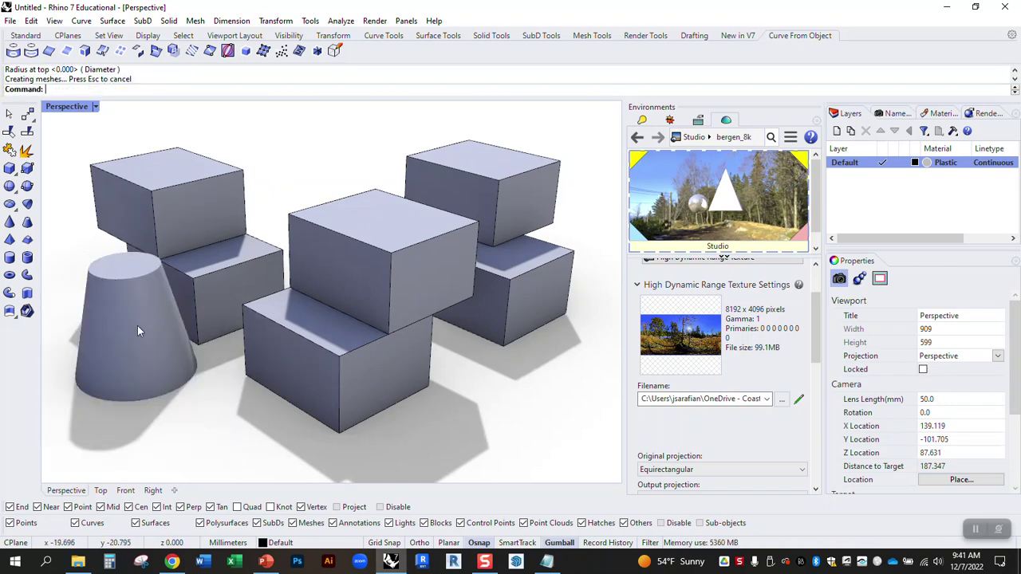
# Step: Extract the cone's wireframe curves with ExtractWireframe
pyautogui.click(129, 302)
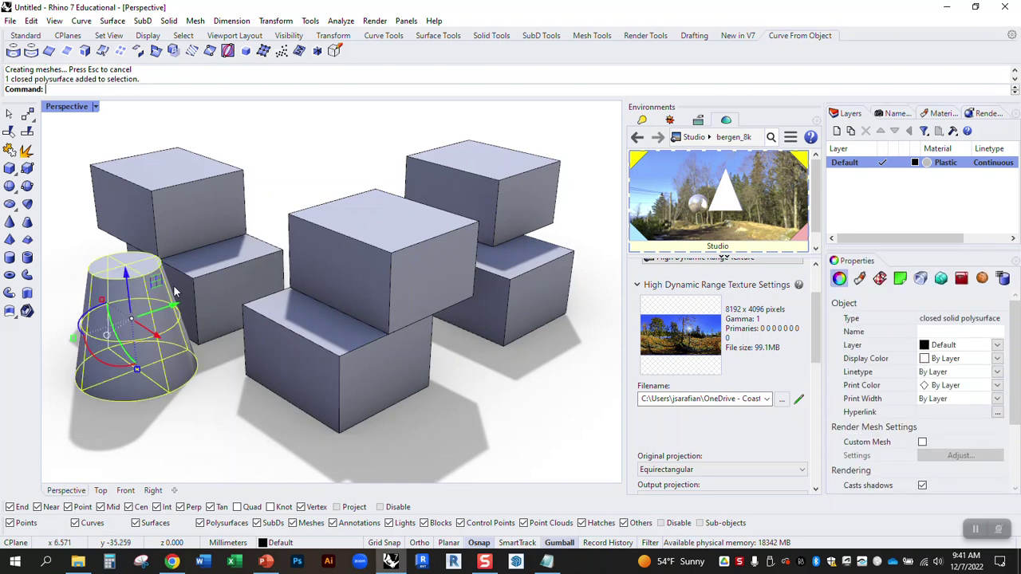
pyautogui.write('ExtractWireframe')
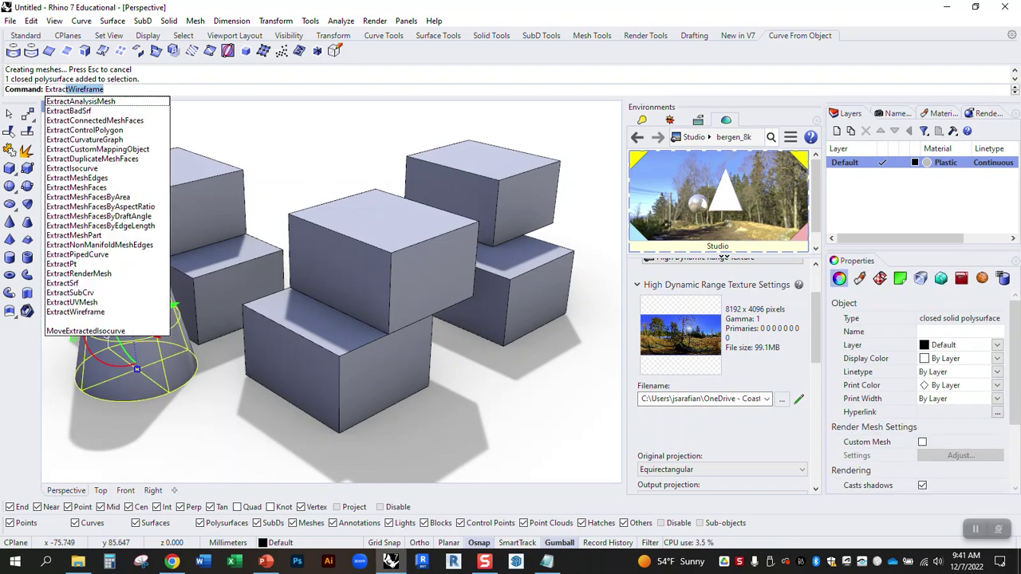
pyautogui.press('Return')
pyautogui.click(314, 192)
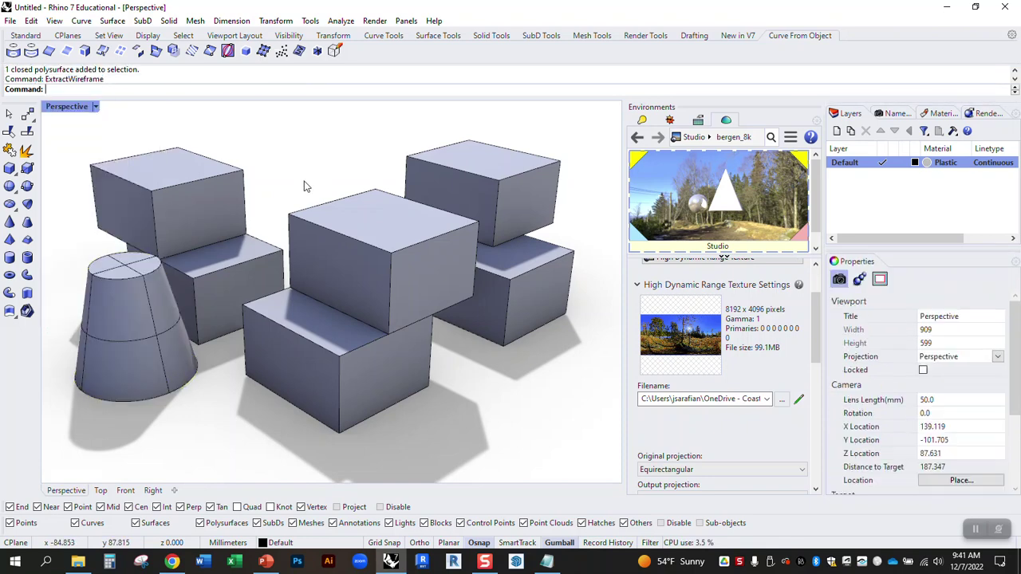
# Step: Pick the ring curve around the cone from overlapping objects and delete it
pyautogui.click(122, 279)
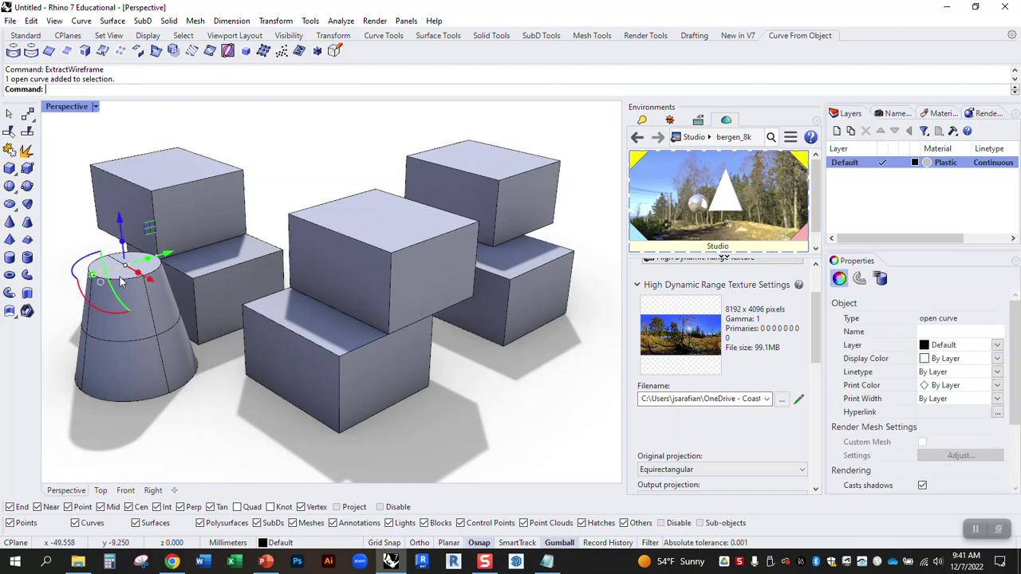
pyautogui.click(296, 165)
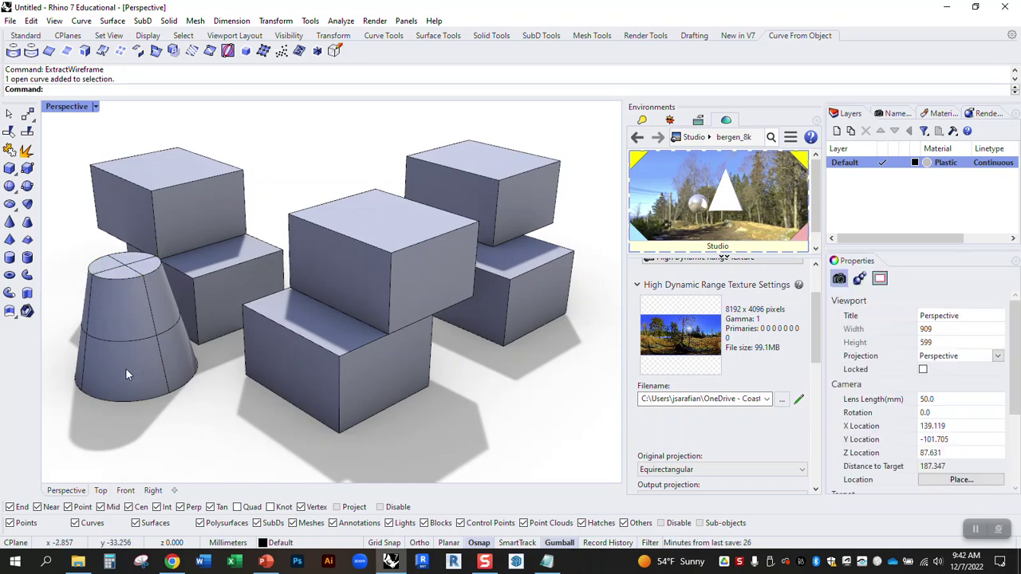
pyautogui.click(127, 343)
pyautogui.click(159, 375)
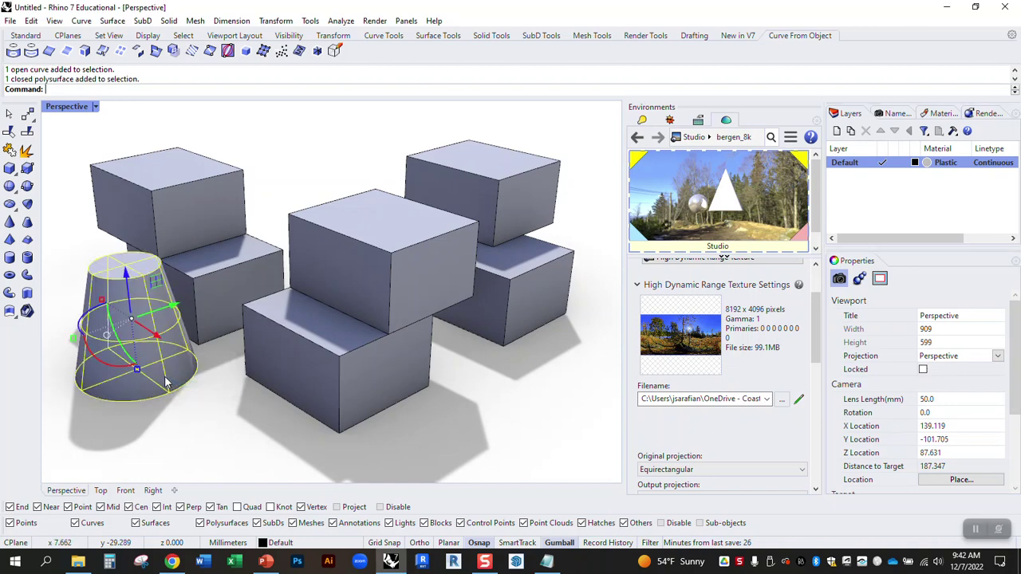
pyautogui.press('Escape')
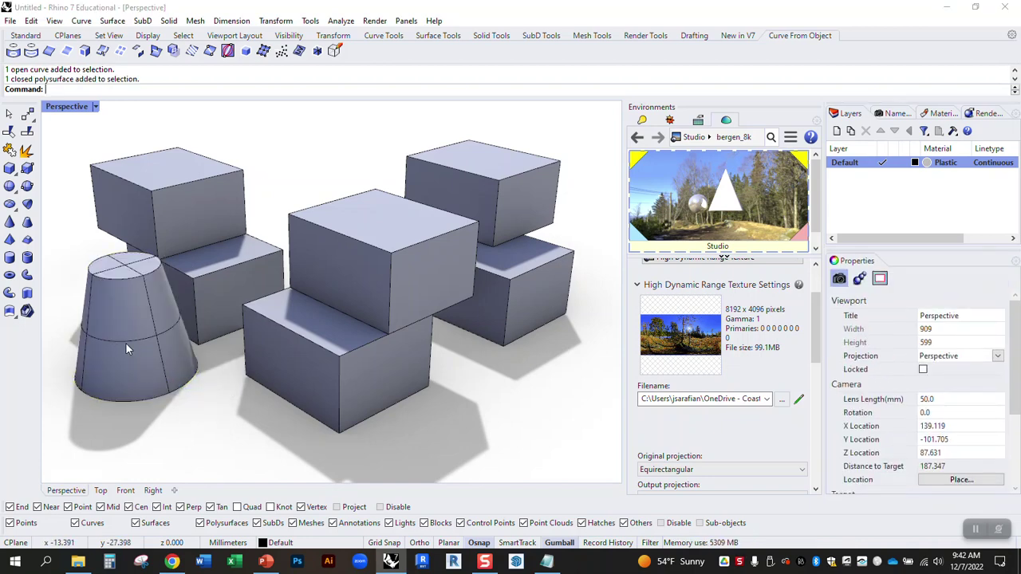
pyautogui.click(125, 342)
pyautogui.click(167, 378)
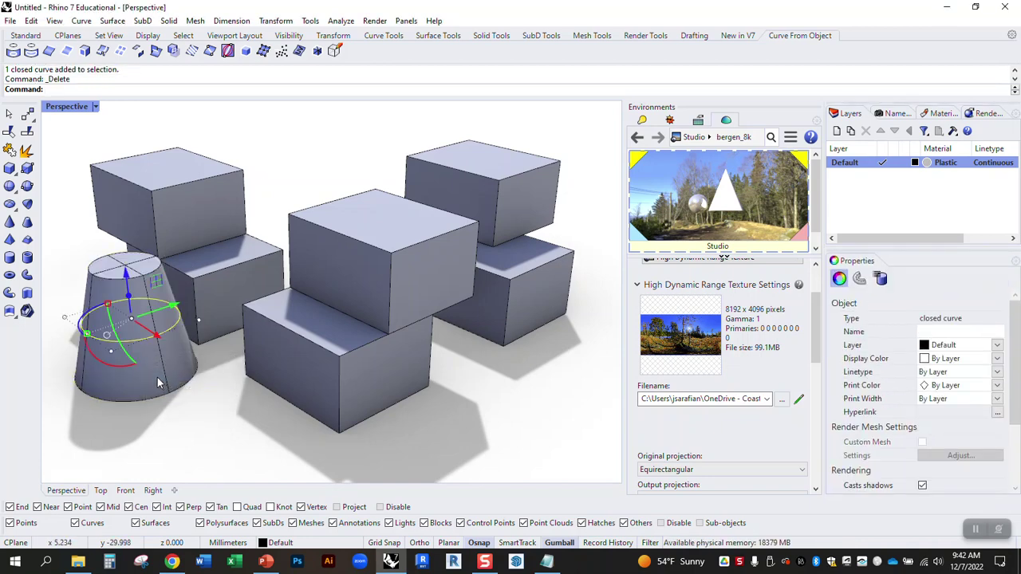
pyautogui.press('Delete')
# Step: Delete the seam line and the leftover line on the cone's left side
pyautogui.click(121, 275)
pyautogui.press('Delete')
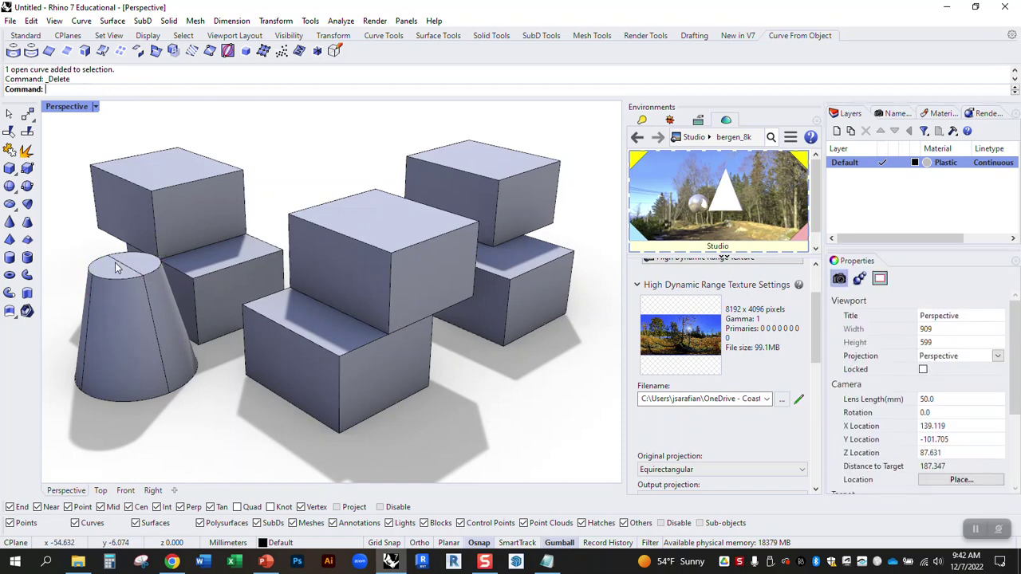
pyautogui.click(132, 268)
pyautogui.click(146, 301)
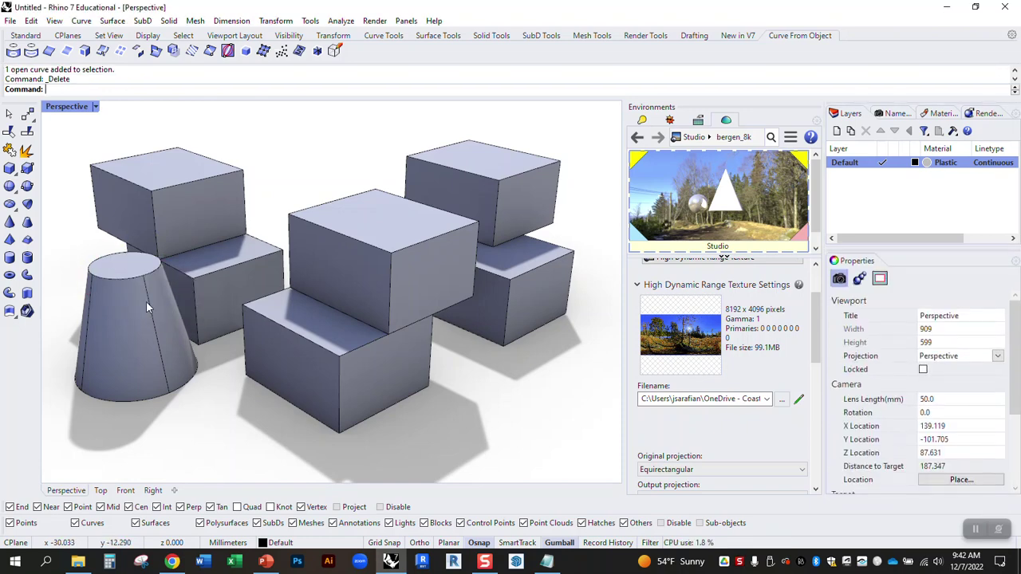
pyautogui.click(92, 292)
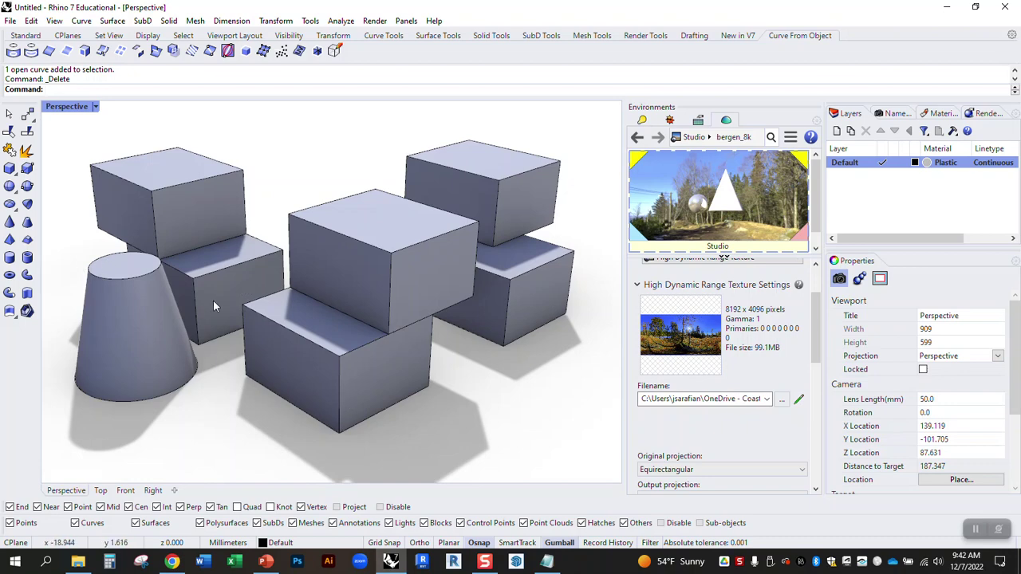
pyautogui.moveTo(213, 300); pyautogui.dragTo(229, 314, button='right')
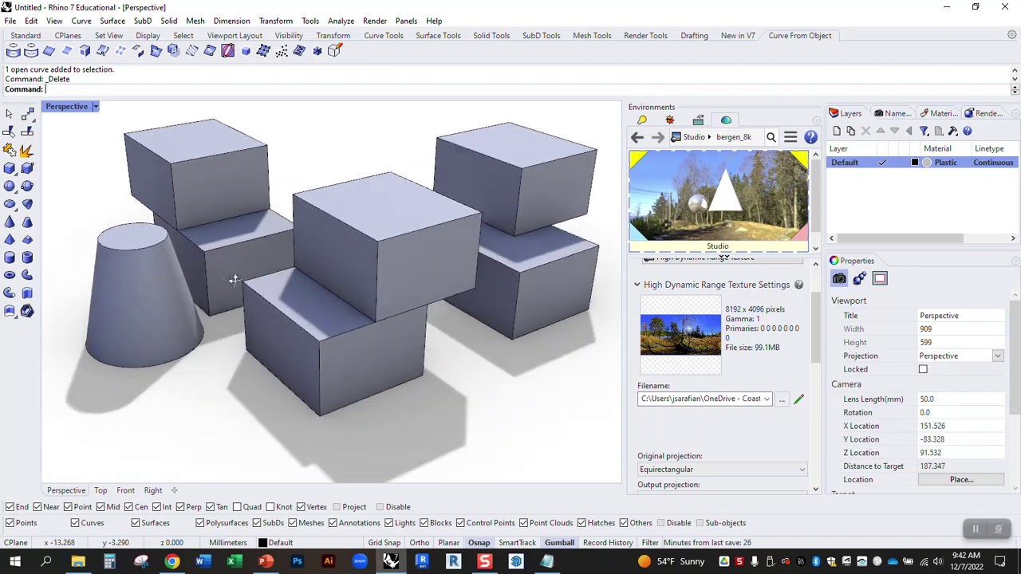
# Step: Switch the Perspective viewport to Parallel projection and orbit to an axonometric angle on the boxes and cone
pyautogui.moveTo(233, 279); pyautogui.dragTo(266, 292, button='right')
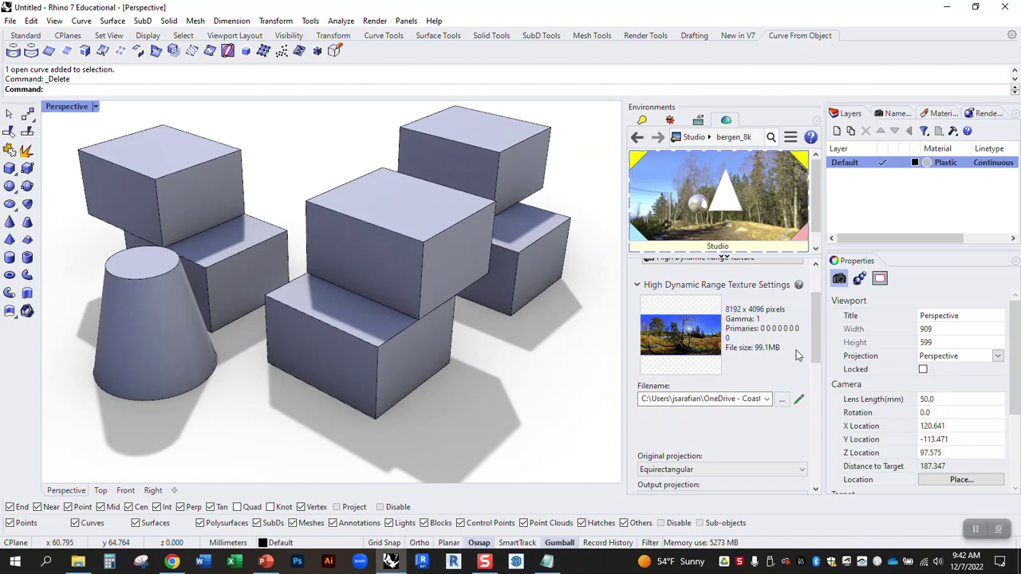
pyautogui.click(997, 358)
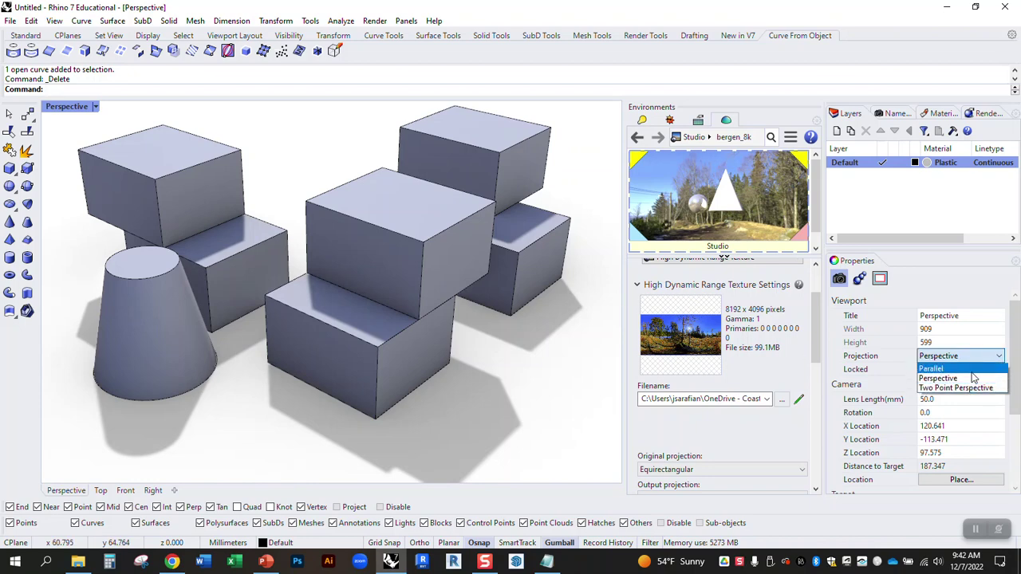
pyautogui.click(930, 369)
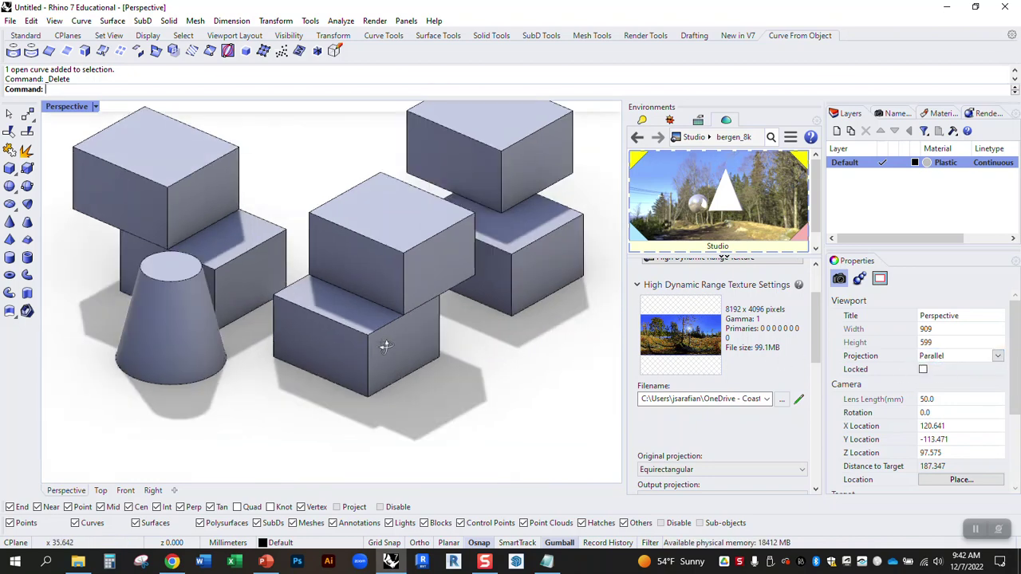
pyautogui.moveTo(383, 346); pyautogui.dragTo(311, 398, button='right')
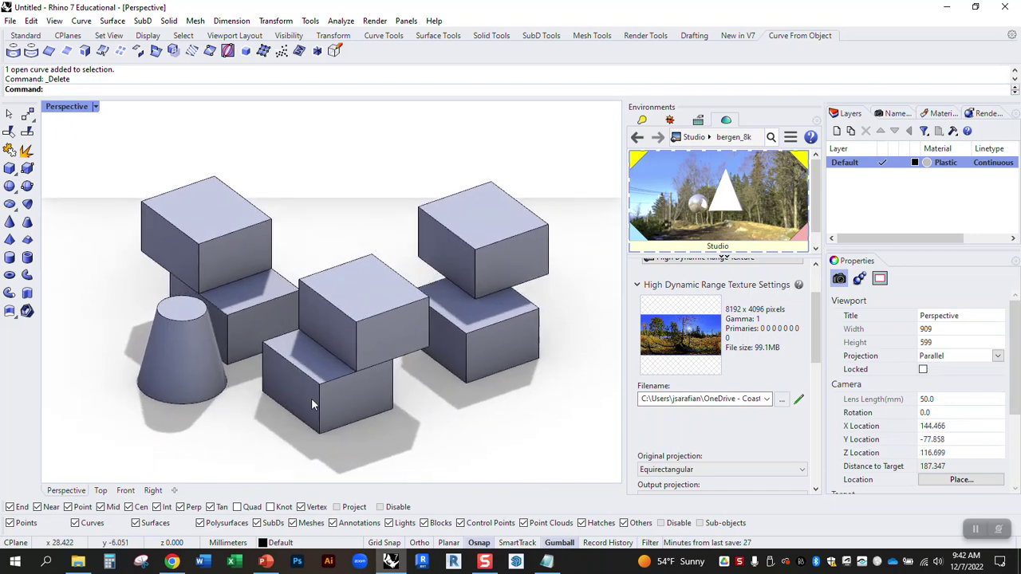